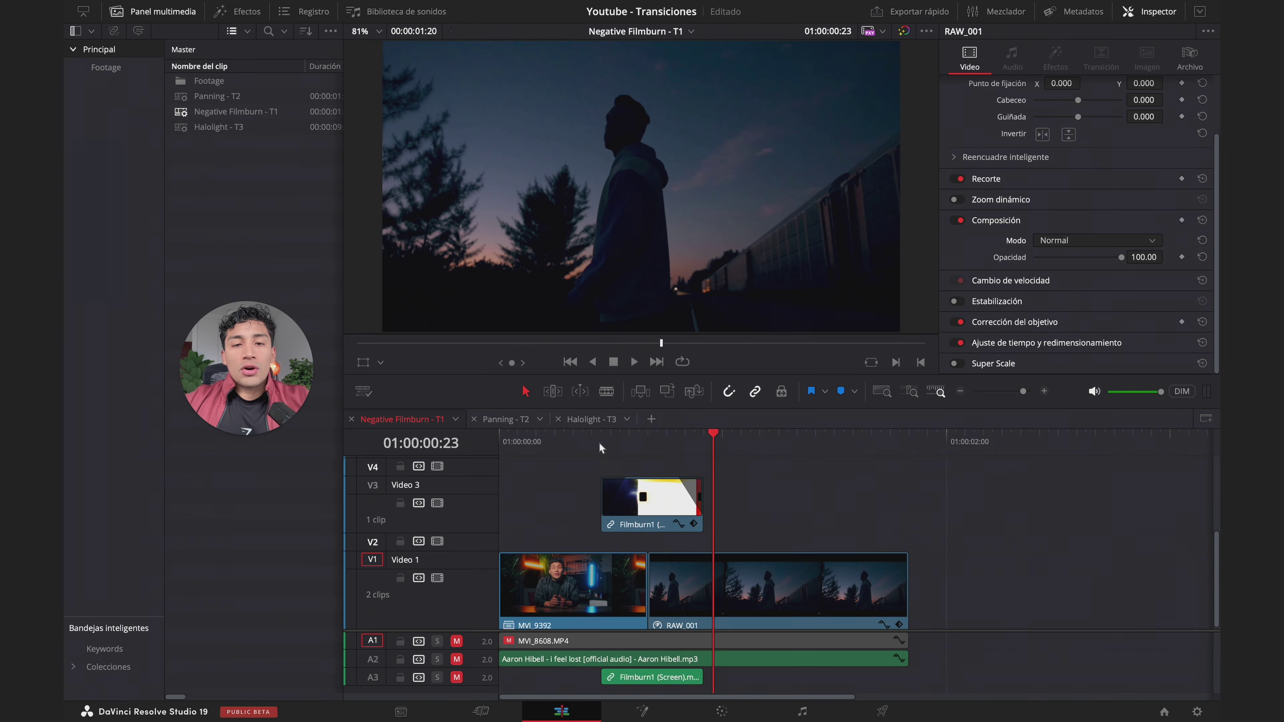
Play the finished film burn transition from the beginning of the Negative Filmburn - T1 timeline
{"action": "left_click", "coordinate": [512, 433]}
{"action": "key", "text": "space"}
{"action": "key", "text": "space"}
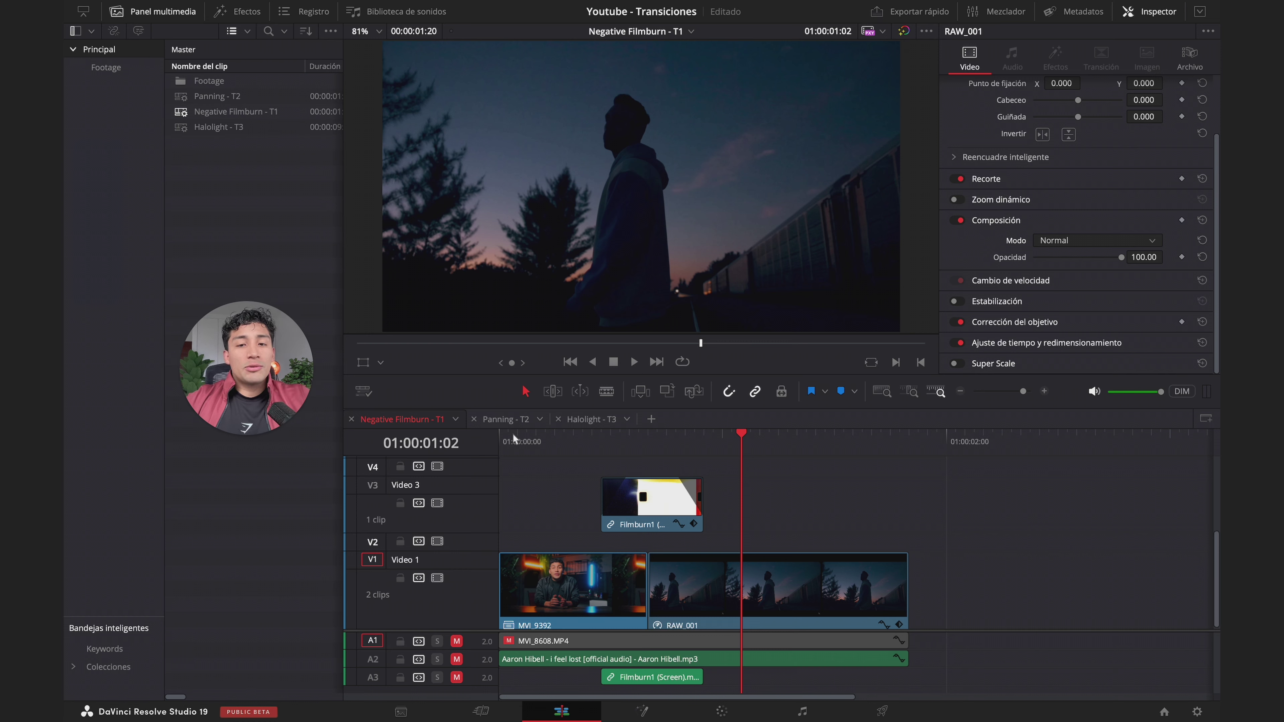
Locate the source of the Video 3 film burn clip in the media pool and open it in the viewer
{"action": "right_click", "coordinate": [662, 508]}
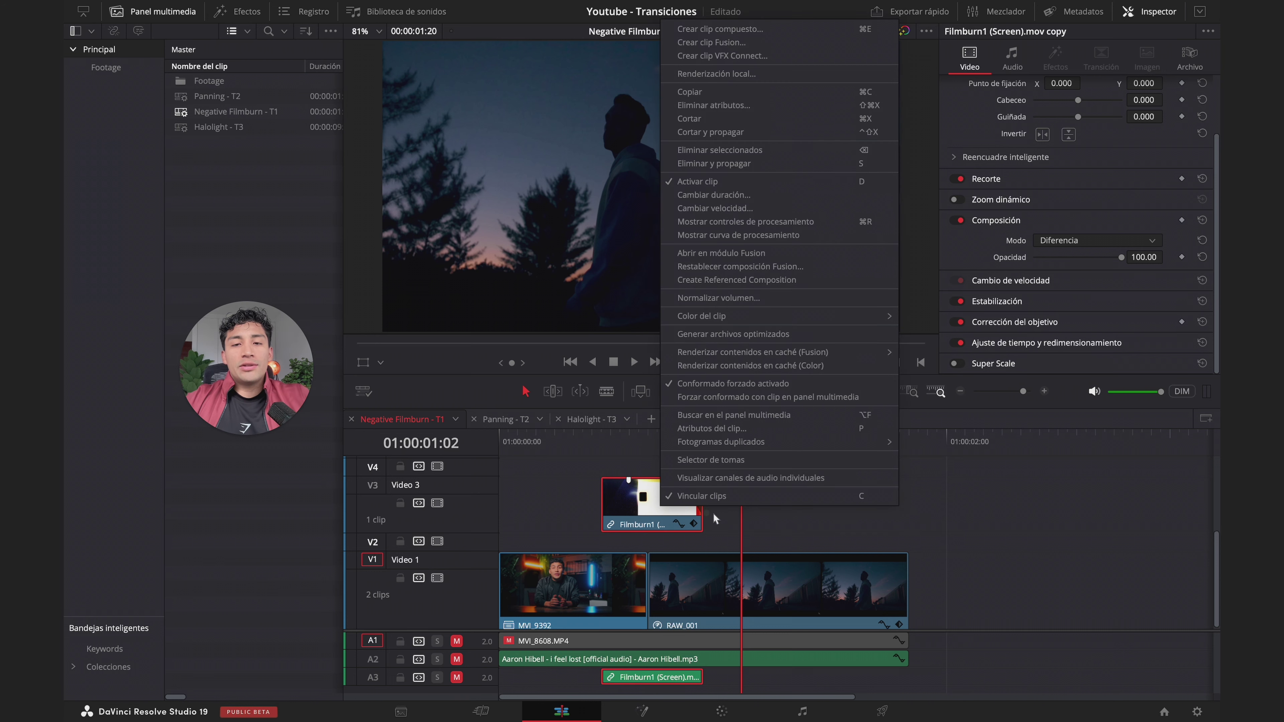
{"action": "left_click", "coordinate": [724, 420]}
{"action": "double_click", "coordinate": [181, 173]}
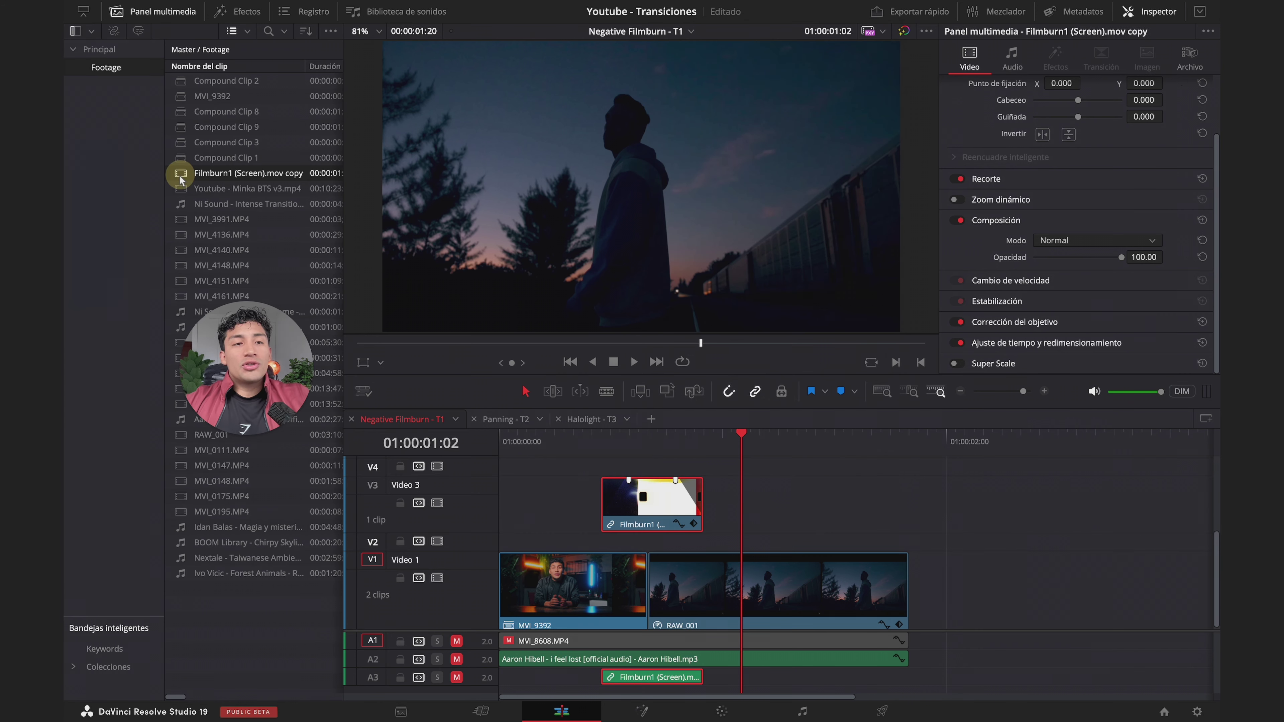
Play the film burn source clip and scrub through its marked range to examine how the burn develops
{"action": "mouse_move", "coordinate": [365, 345]}
{"action": "left_mouse_down"}
{"action": "mouse_move", "coordinate": [860, 359]}
{"action": "mouse_move", "coordinate": [365, 339]}
{"action": "left_mouse_up"}
{"action": "key", "text": "space"}
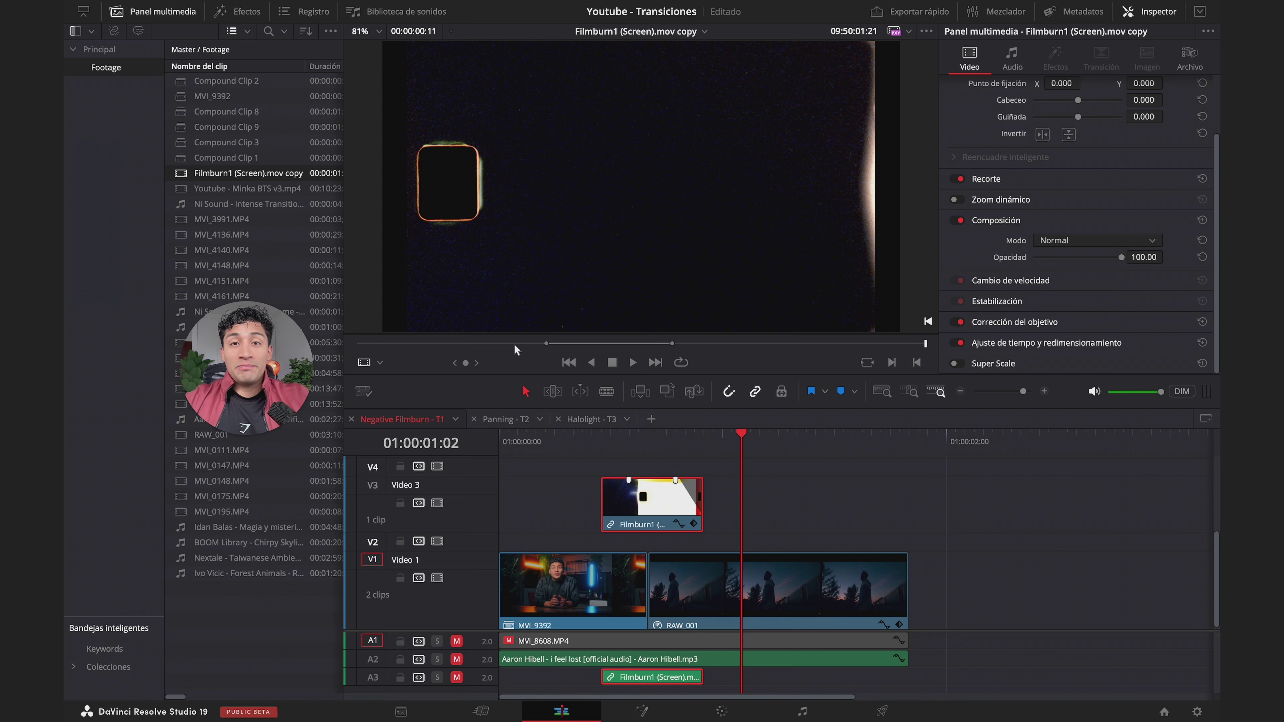
{"action": "mouse_move", "coordinate": [521, 343]}
{"action": "left_mouse_down"}
{"action": "mouse_move", "coordinate": [611, 342]}
{"action": "mouse_move", "coordinate": [545, 345]}
{"action": "left_mouse_up"}
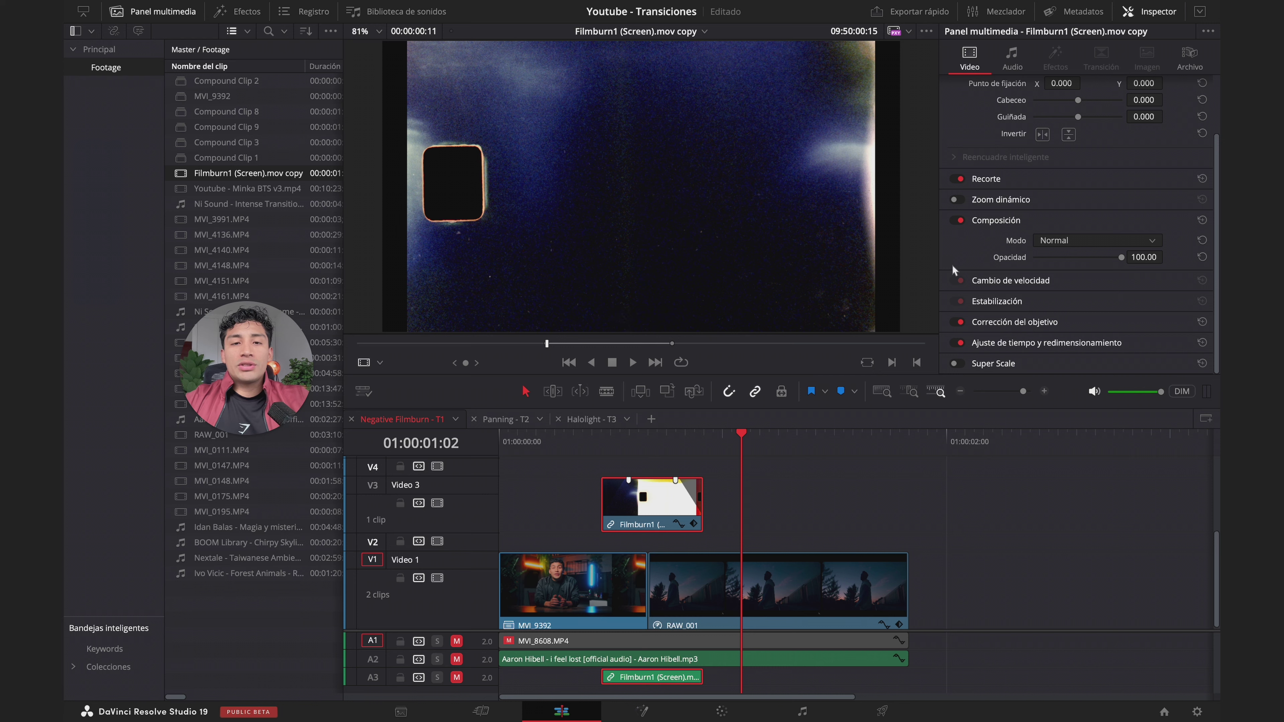
{"action": "left_click_drag", "start_coordinate": [559, 344], "coordinate": [601, 343]}
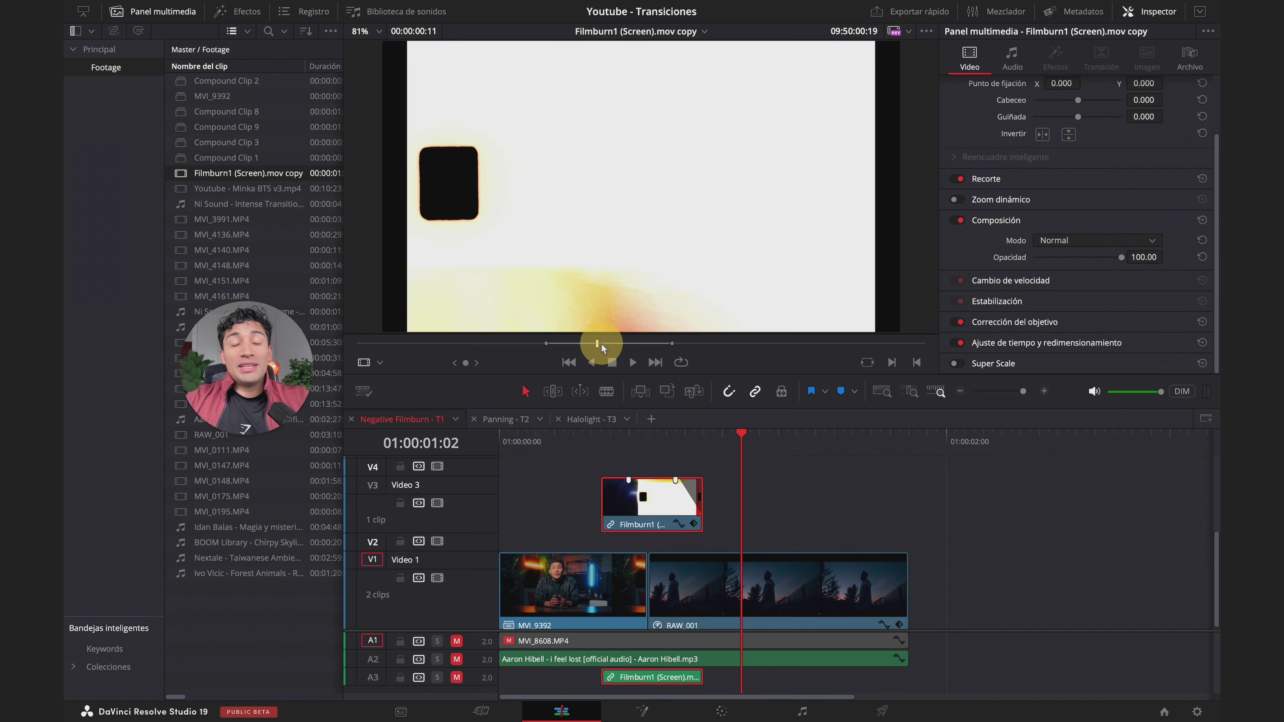
{"action": "left_click_drag", "start_coordinate": [601, 344], "coordinate": [667, 342]}
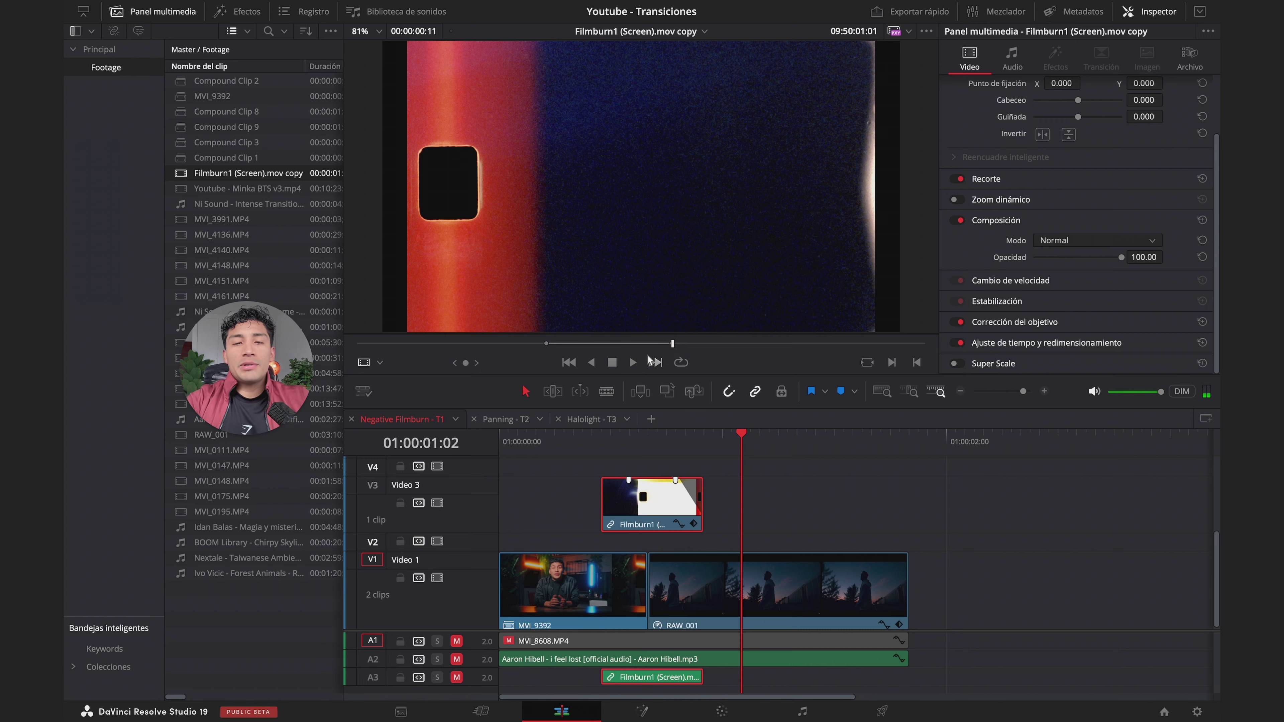
Replace the film burn clip on Video 3 with a fresh Filmburn1 (Screen).mov copy placed over the cut
{"action": "left_click", "coordinate": [669, 507]}
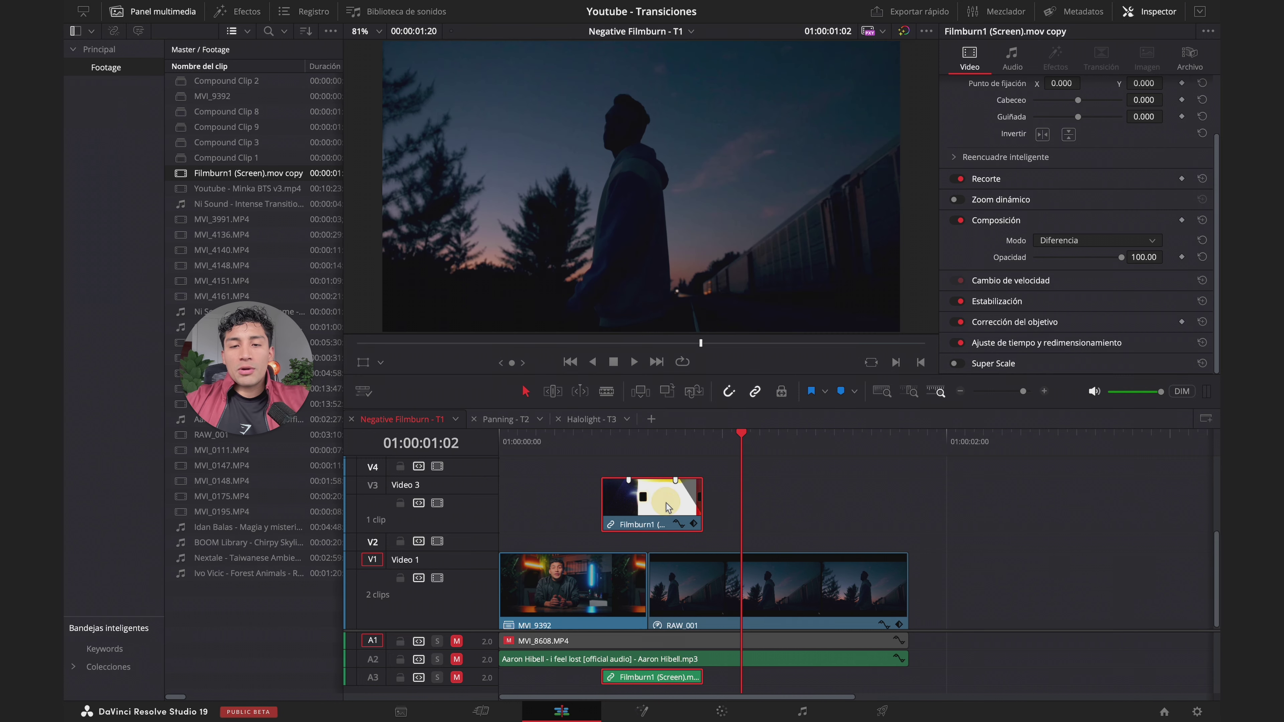
{"action": "key", "text": "Delete"}
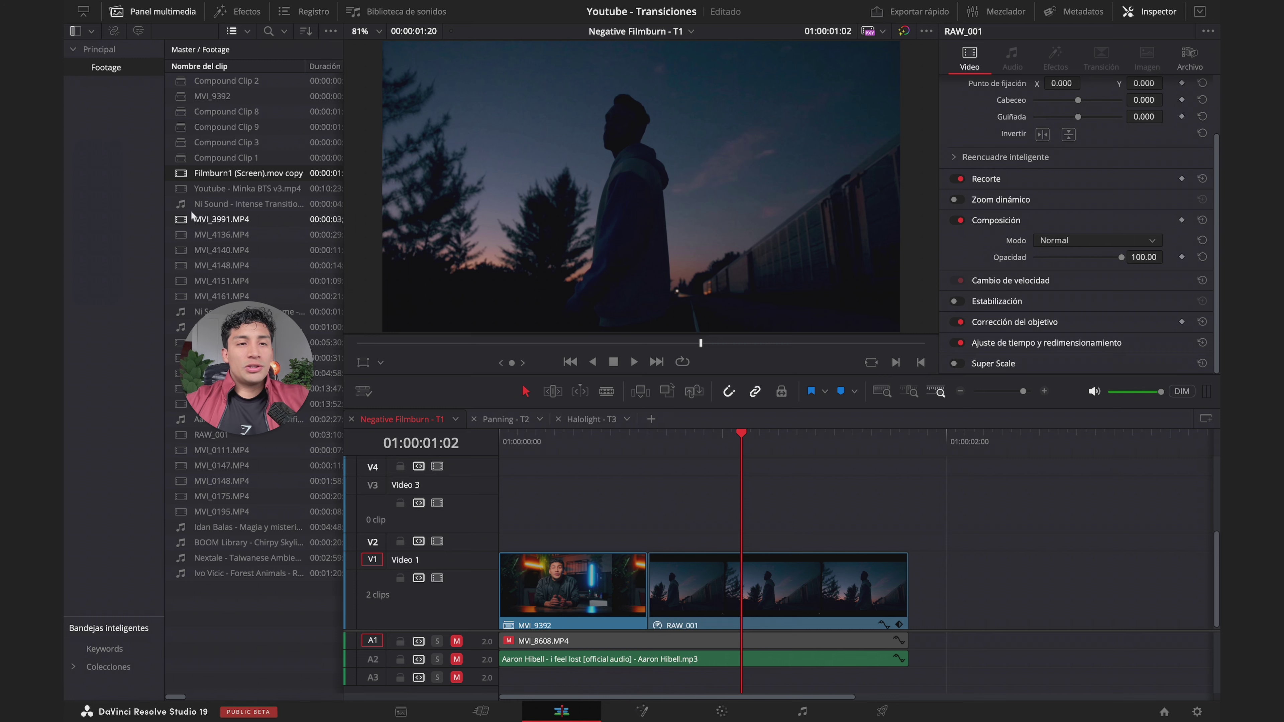
{"action": "double_click", "coordinate": [180, 174]}
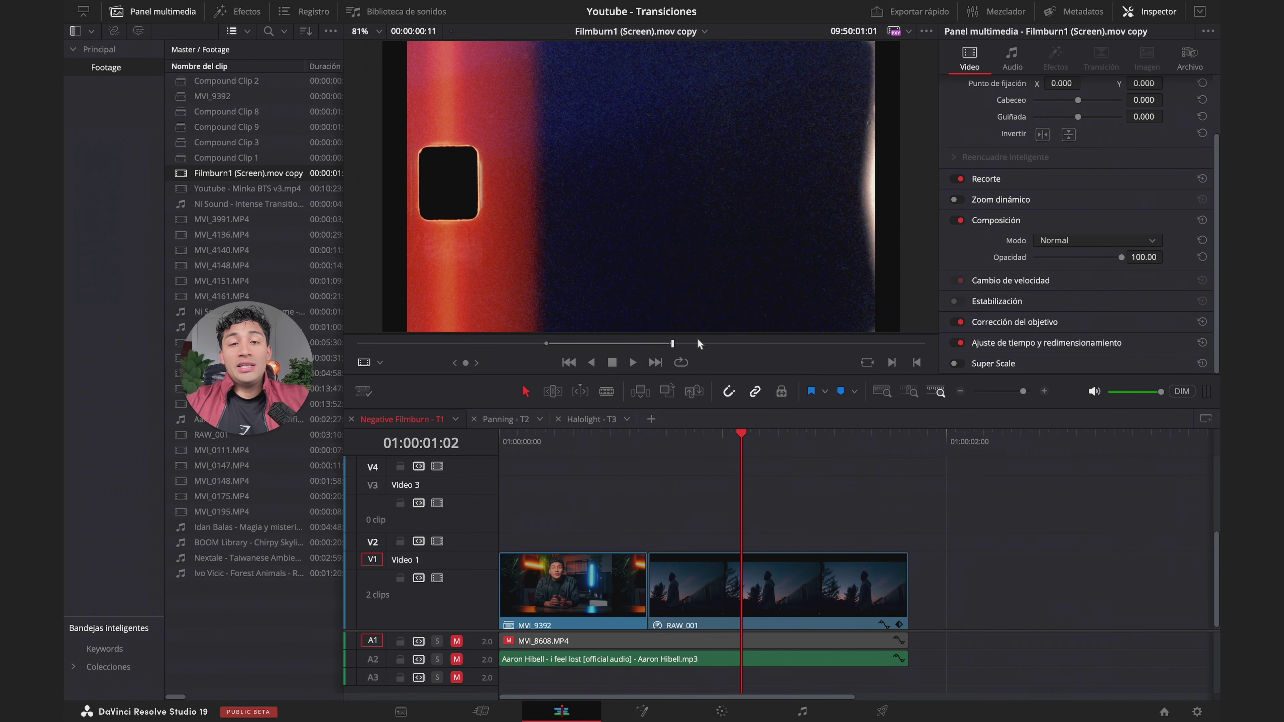
{"action": "left_click_drag", "start_coordinate": [661, 212], "coordinate": [597, 512]}
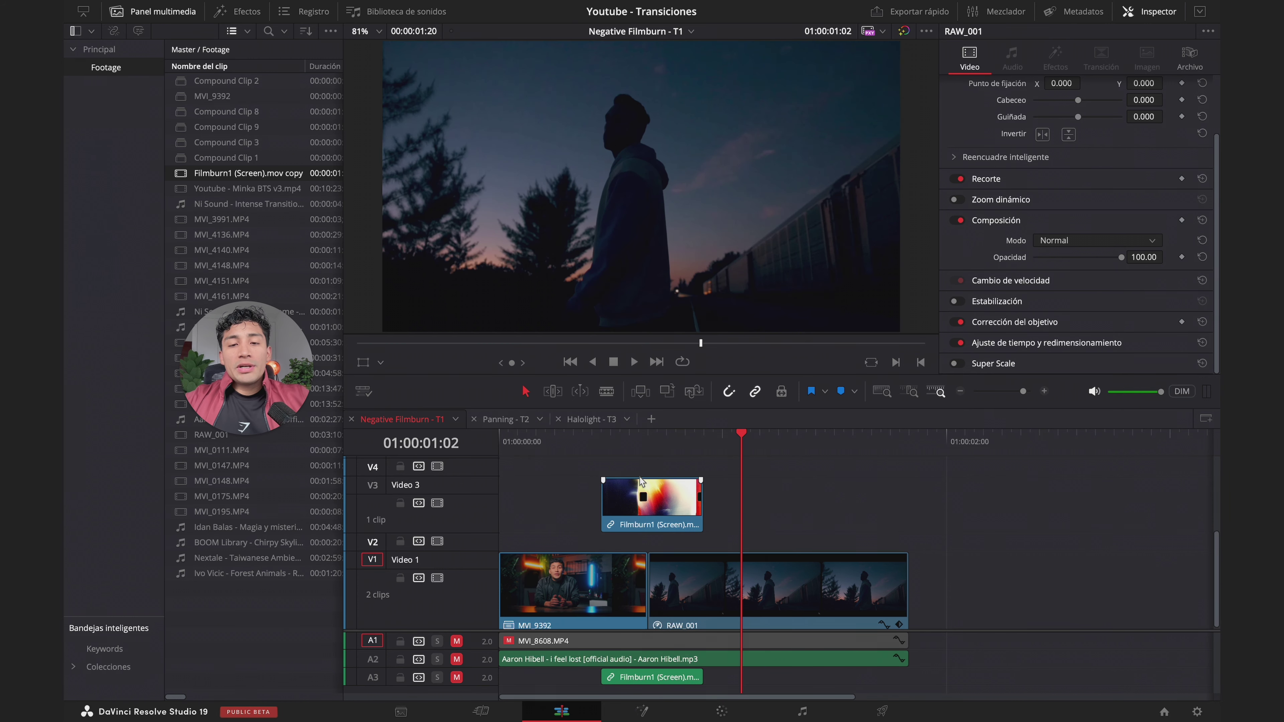
Scale the film burn clip to a zoom of 1.390 and set its X position to -162 at the cut frame
{"action": "left_click", "coordinate": [646, 443]}
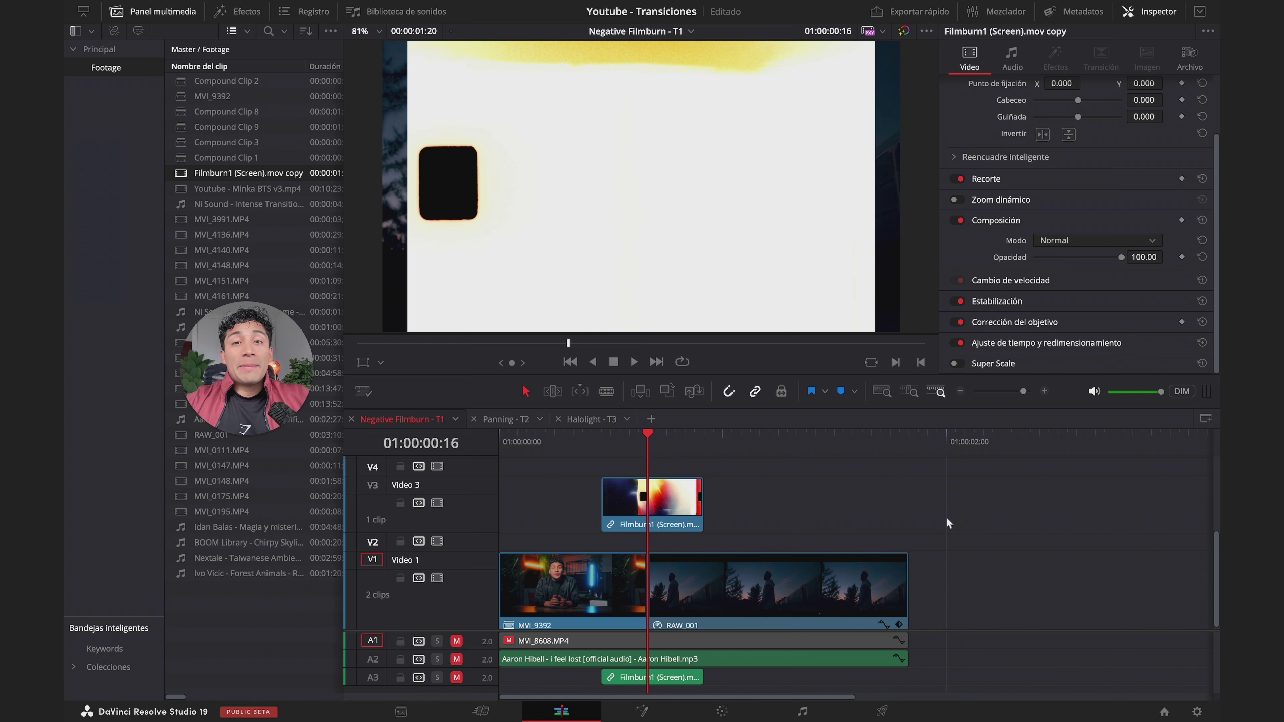
{"action": "left_click", "coordinate": [691, 520]}
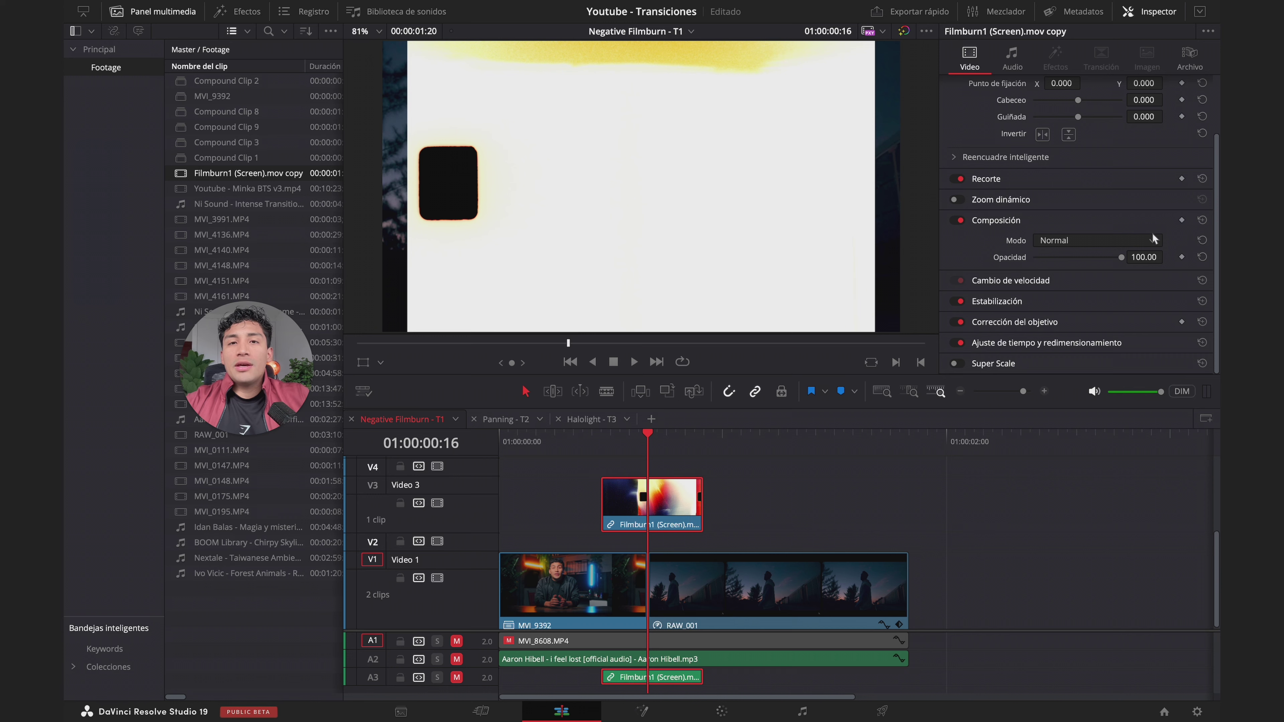
{"action": "scroll", "coordinate": [1161, 241], "scroll_direction": "up", "scroll_amount": 3}
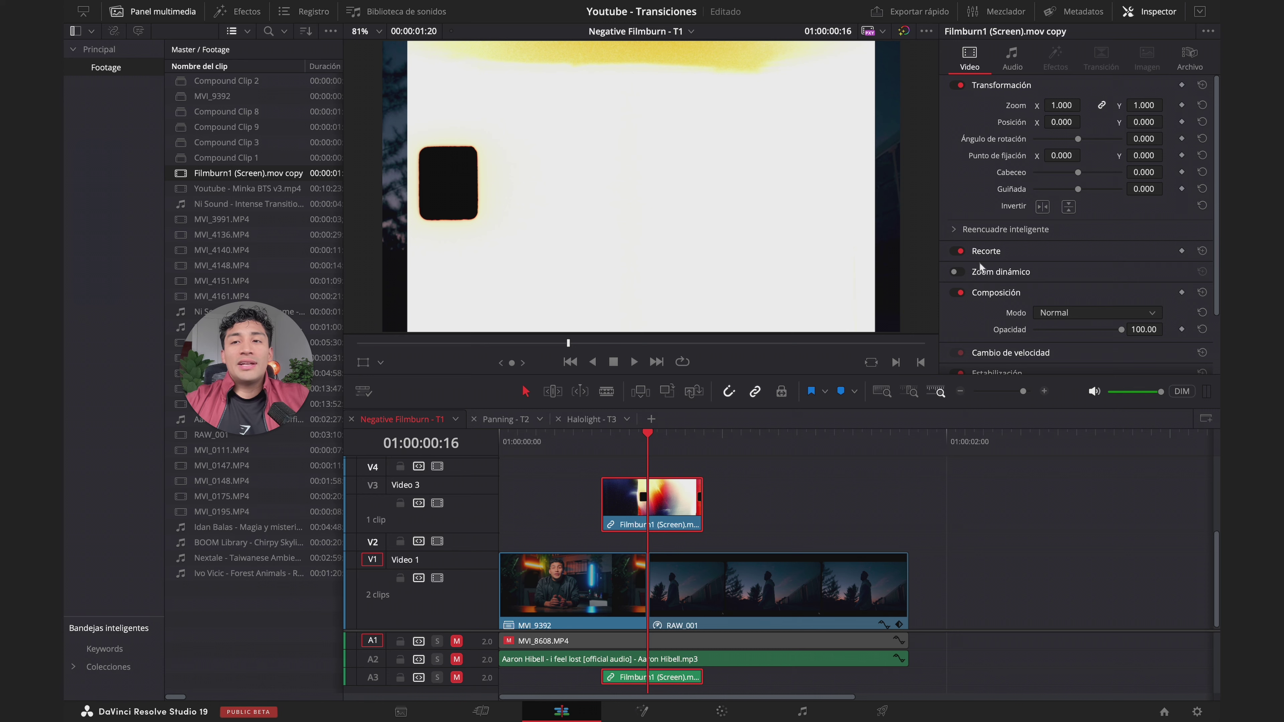
{"action": "left_click_drag", "start_coordinate": [1068, 105], "coordinate": [1040, 123]}
{"action": "left_click_drag", "start_coordinate": [1060, 105], "coordinate": [1062, 103]}
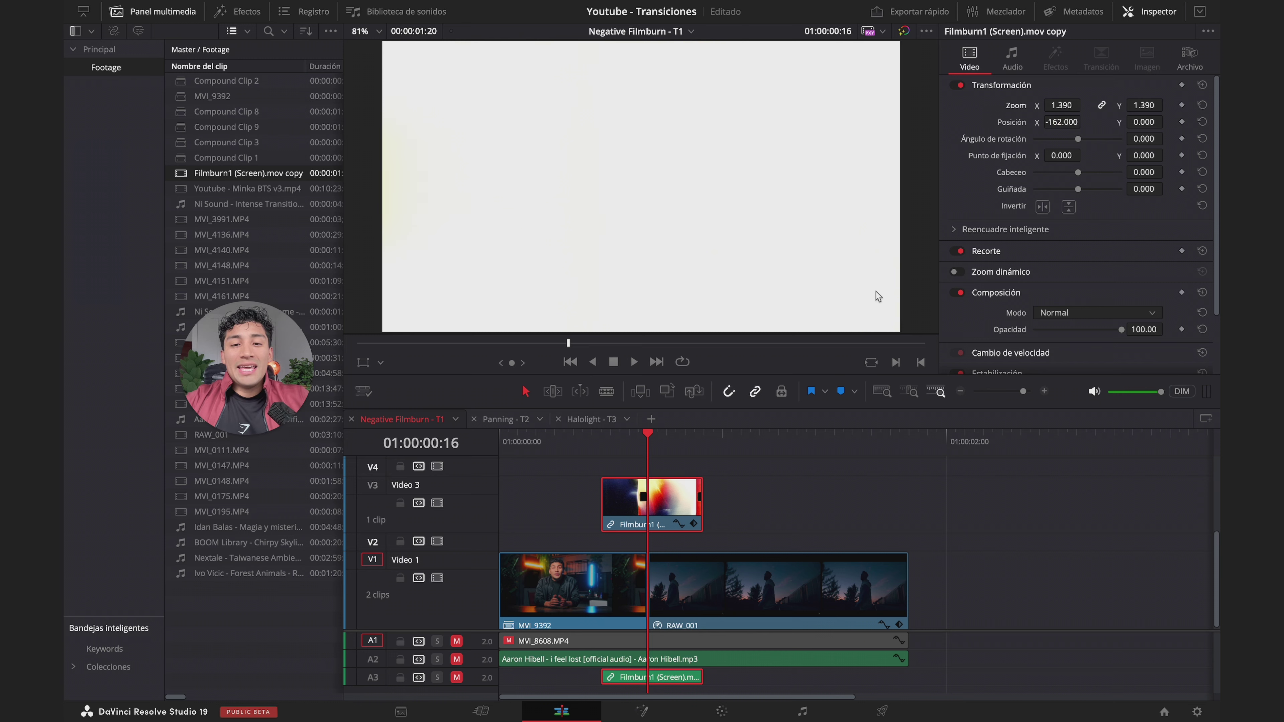
Try the Pantalla composite mode on the film burn clip, with the playhead near the end of the burn
{"action": "left_click", "coordinate": [563, 452]}
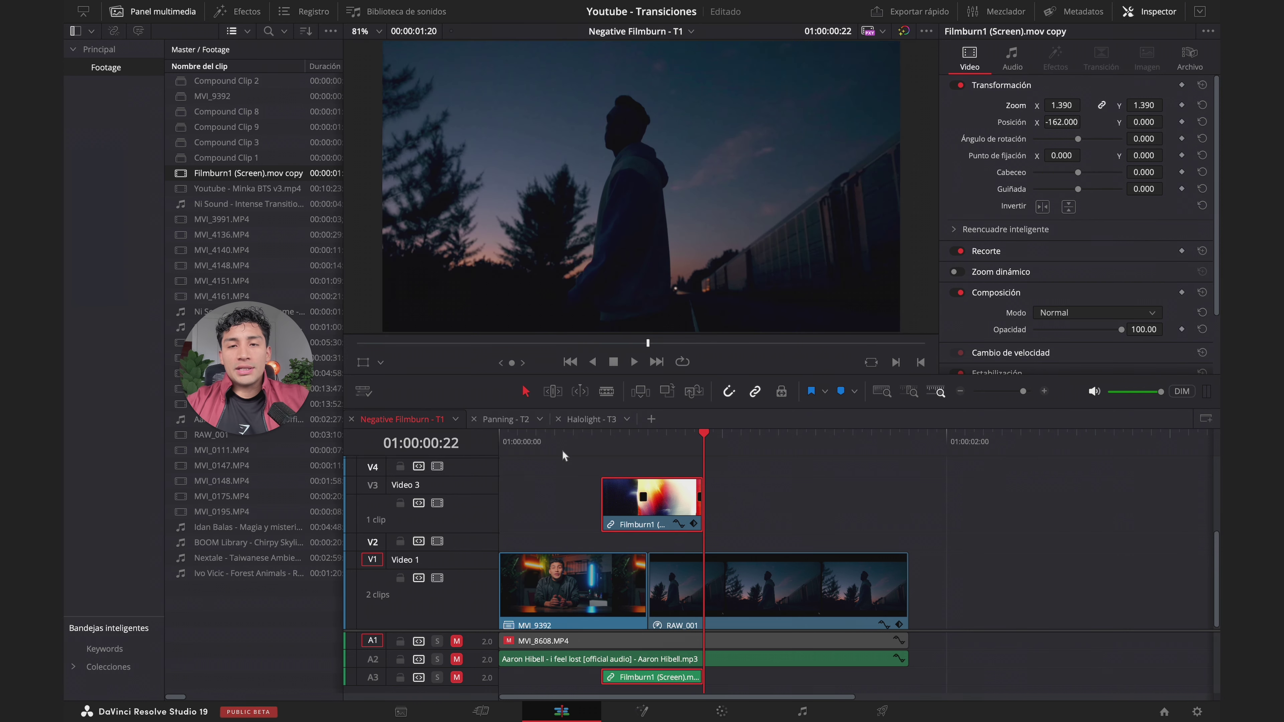
{"action": "left_click", "coordinate": [667, 443]}
{"action": "left_click_drag", "start_coordinate": [678, 440], "coordinate": [686, 437]}
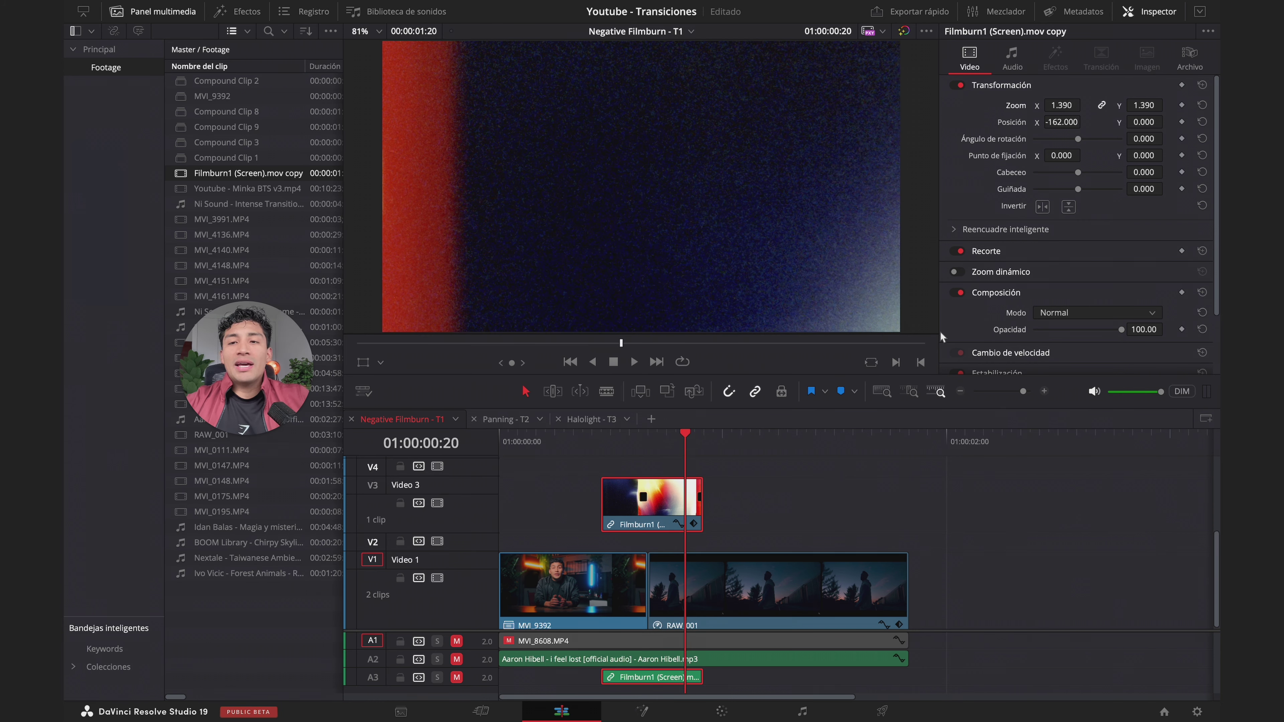
{"action": "scroll", "coordinate": [1020, 323], "scroll_direction": "down", "scroll_amount": 2}
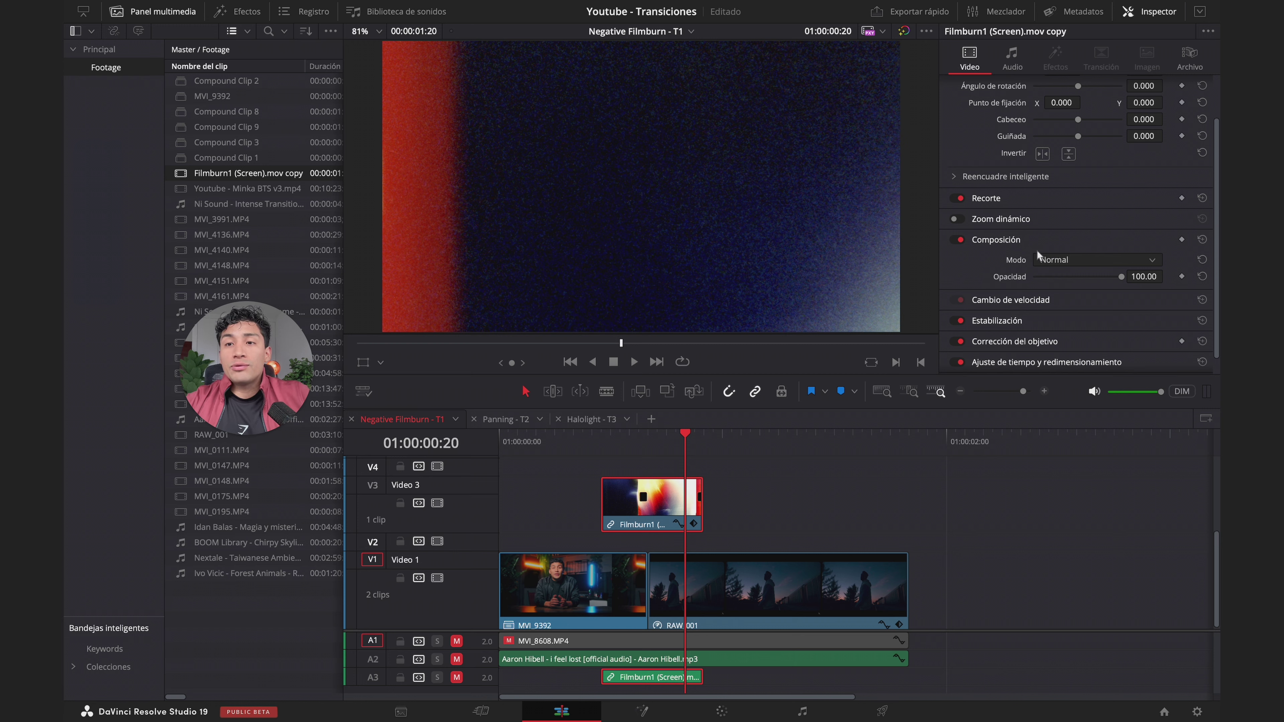
{"action": "left_click", "coordinate": [1044, 259]}
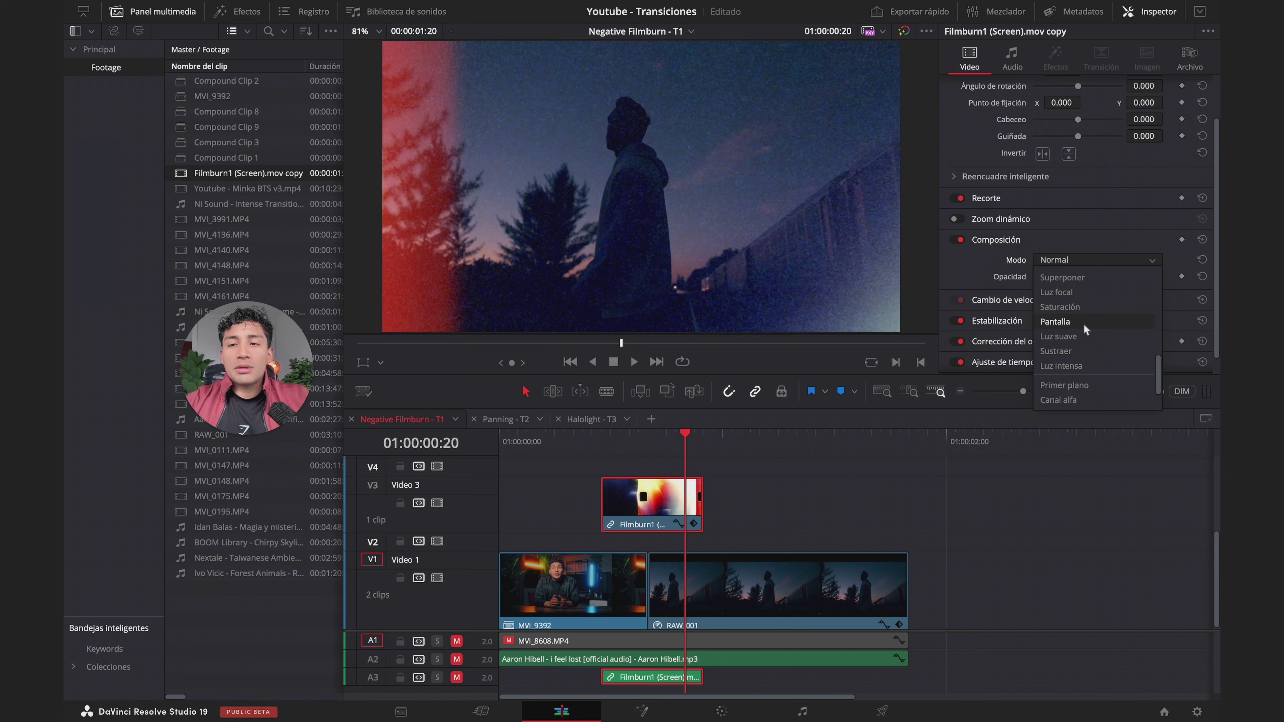
{"action": "left_click", "coordinate": [1078, 323]}
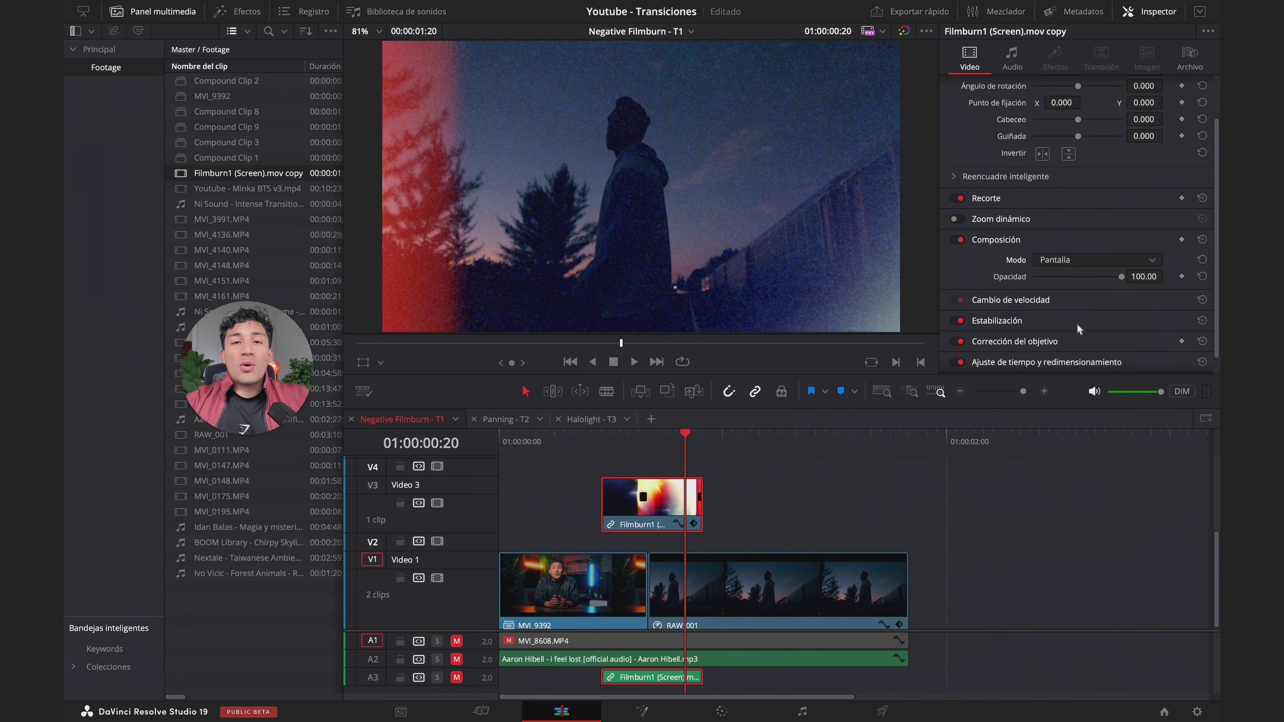
Step back and forth frame by frame through the film burn to examine how it blends over the cut
{"action": "key", "text": "Left"}
{"action": "key", "text": "Left"}
{"action": "key", "text": "Left"}
{"action": "key", "text": "Left"}
{"action": "key", "text": "Left"}
{"action": "key", "text": "Left"}
{"action": "key", "text": "Left"}
{"action": "key", "text": "Left"}
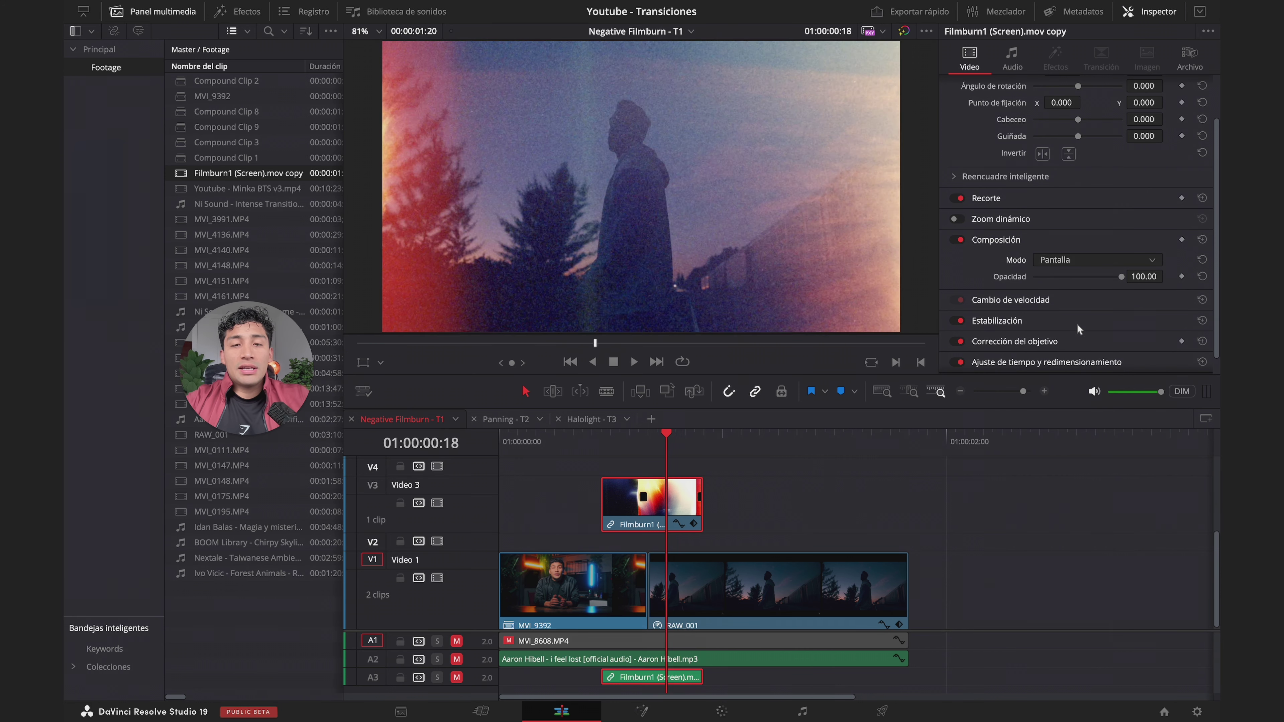
{"action": "key", "text": "Right"}
{"action": "key", "text": "Right"}
{"action": "key", "text": "Right"}
{"action": "key", "text": "Right"}
{"action": "key", "text": "Right"}
{"action": "key", "text": "Right"}
{"action": "key", "text": "Right"}
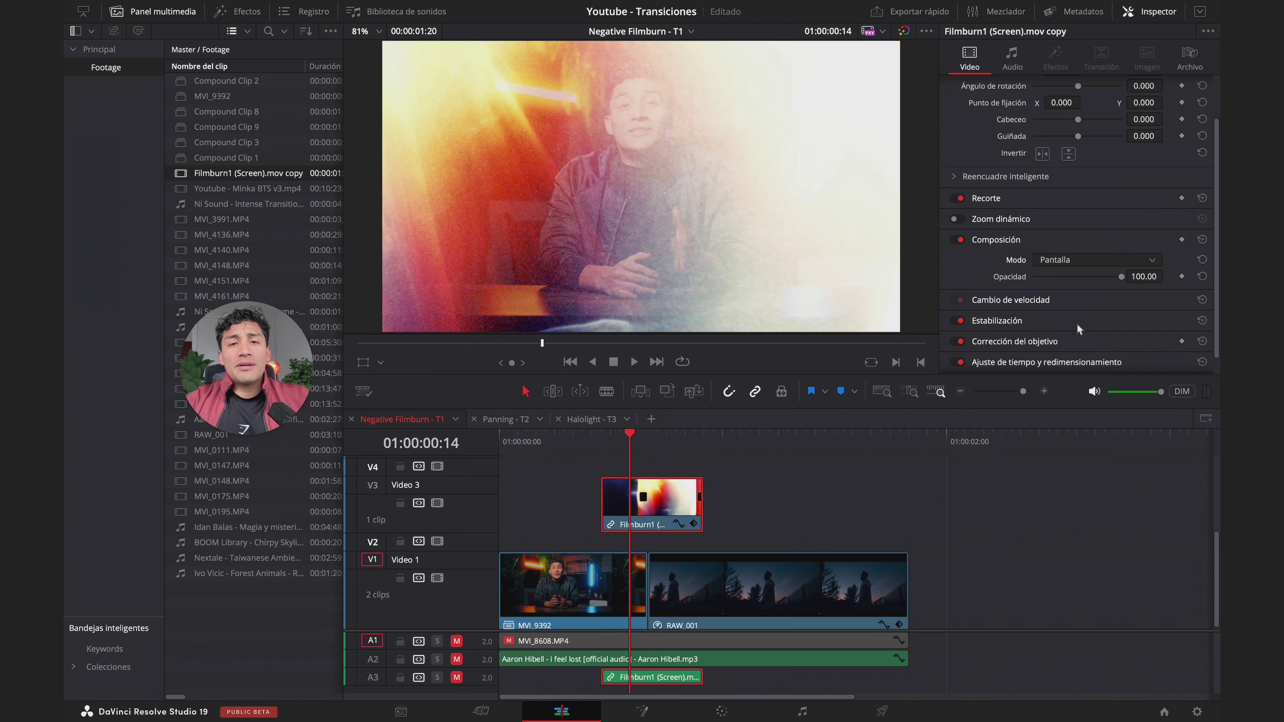
{"action": "key", "text": "Right"}
{"action": "key", "text": "Right"}
{"action": "key", "text": "Right"}
{"action": "key", "text": "Left"}
{"action": "key", "text": "Left"}
{"action": "key", "text": "Left"}
{"action": "key", "text": "Left"}
{"action": "key", "text": "Left"}
{"action": "key", "text": "Left"}
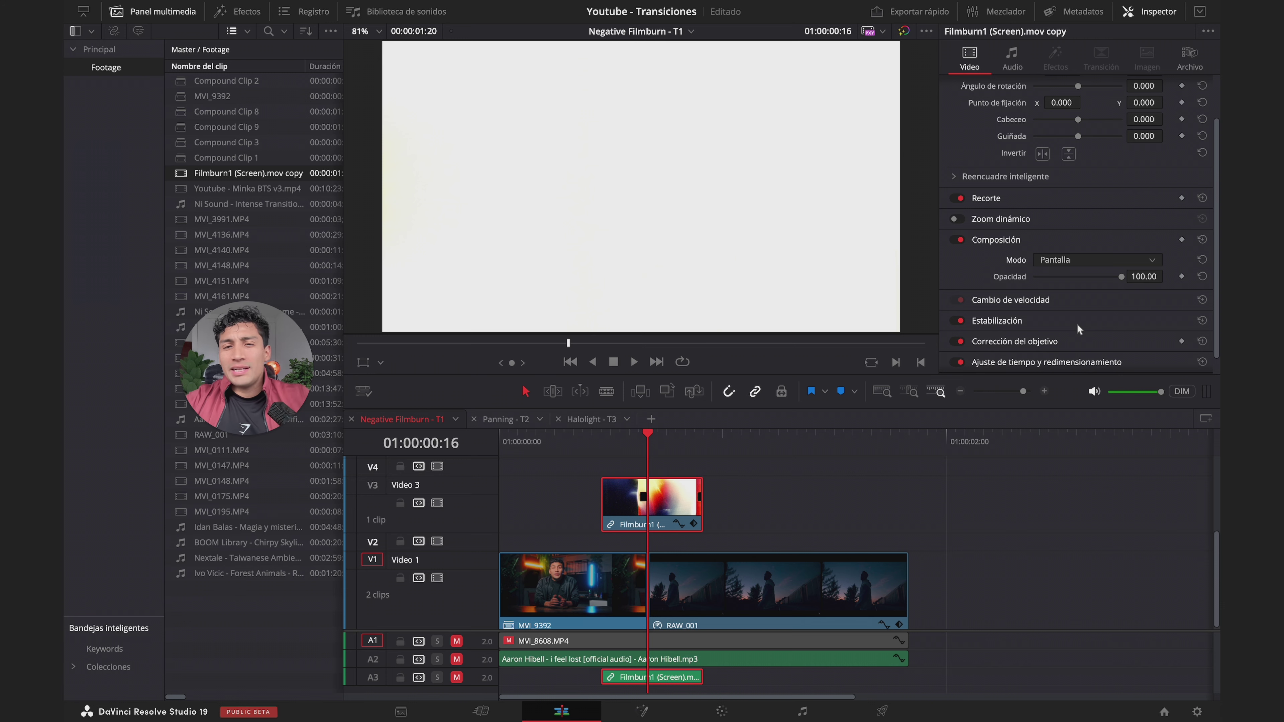
Set the film burn clip's composite mode to Diferencia
{"action": "left_click", "coordinate": [1074, 262]}
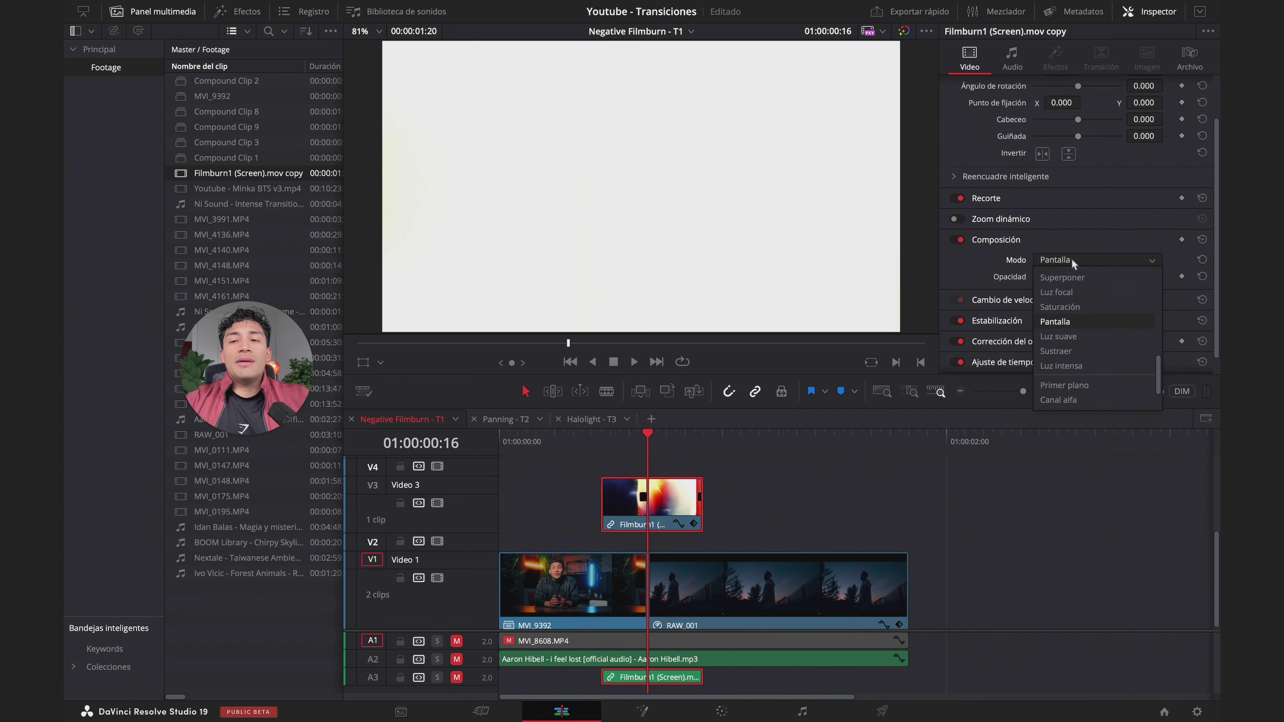
{"action": "scroll", "coordinate": [1101, 316], "scroll_direction": "up", "scroll_amount": 3}
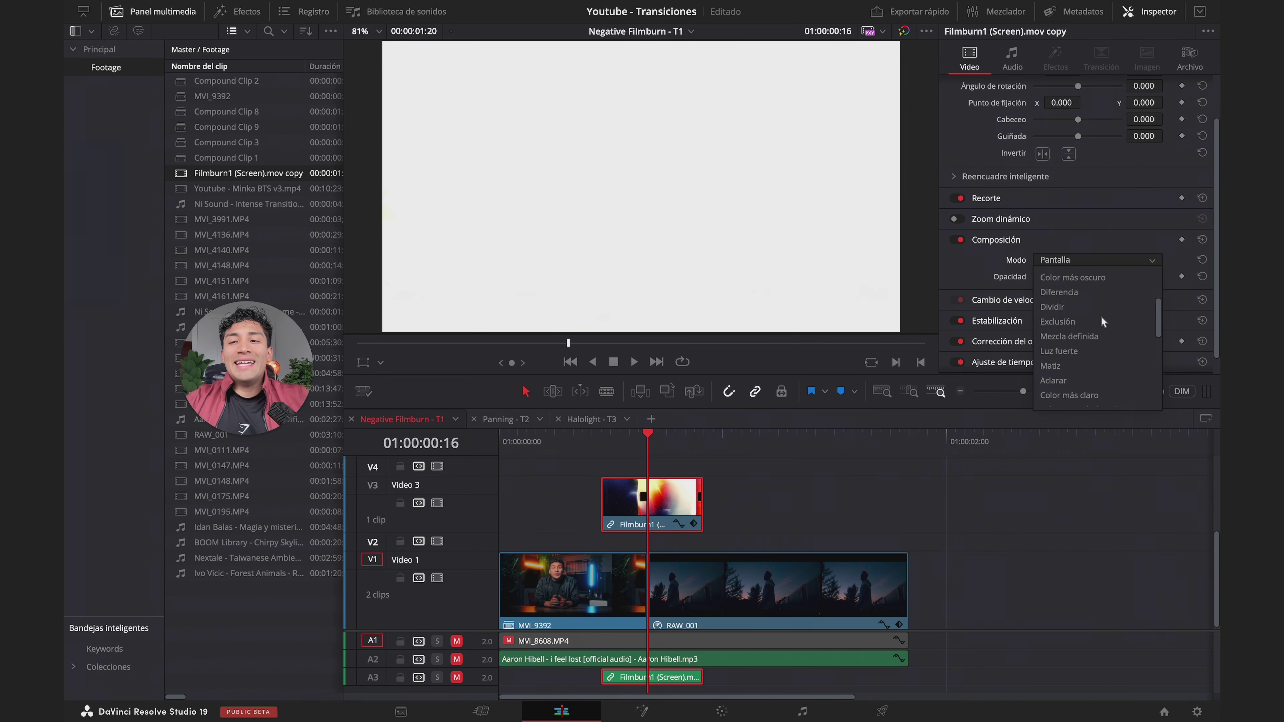
{"action": "left_click", "coordinate": [1065, 298]}
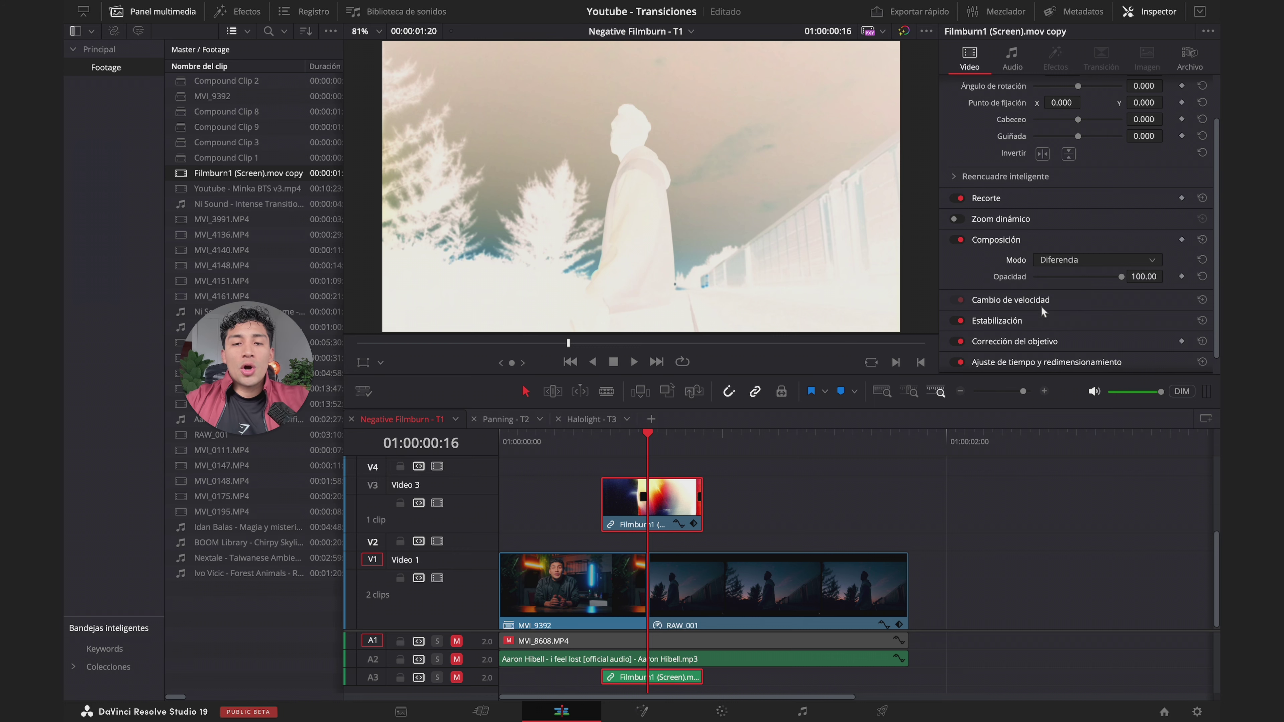
Compare the frames after, at and before the cut to examine the Diferencia blend
{"action": "left_click", "coordinate": [789, 444]}
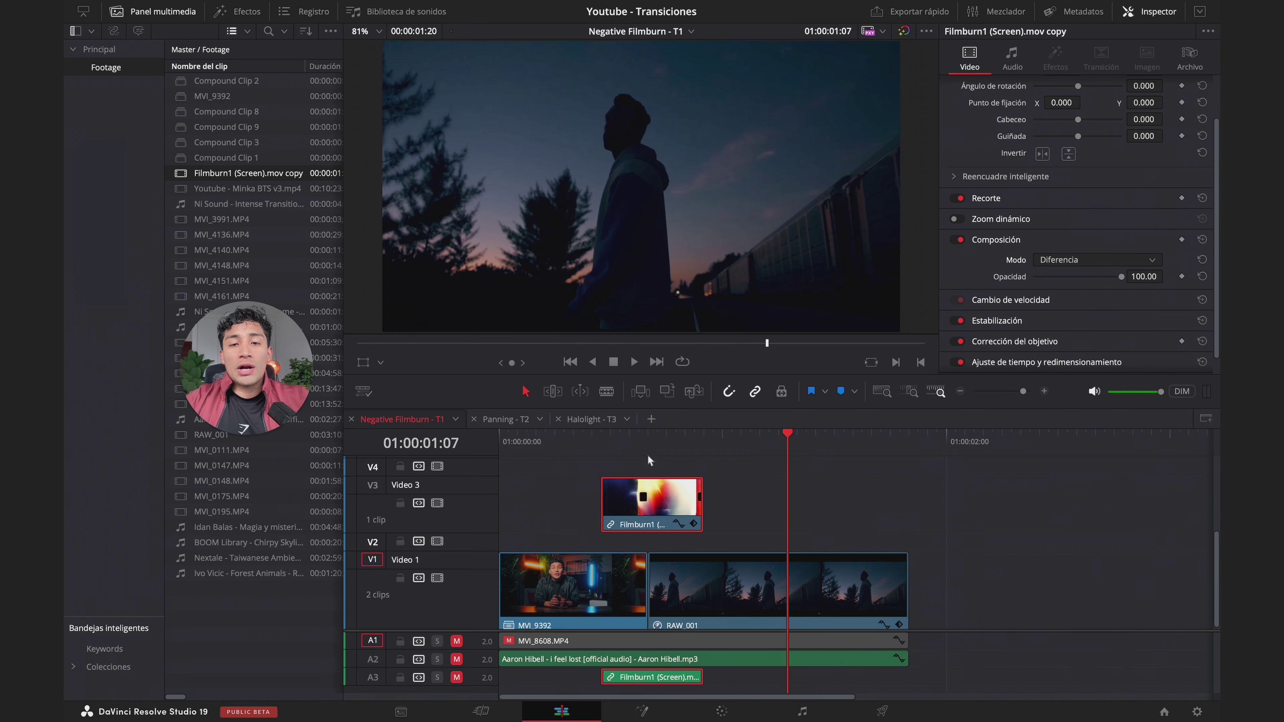
{"action": "left_click", "coordinate": [649, 444]}
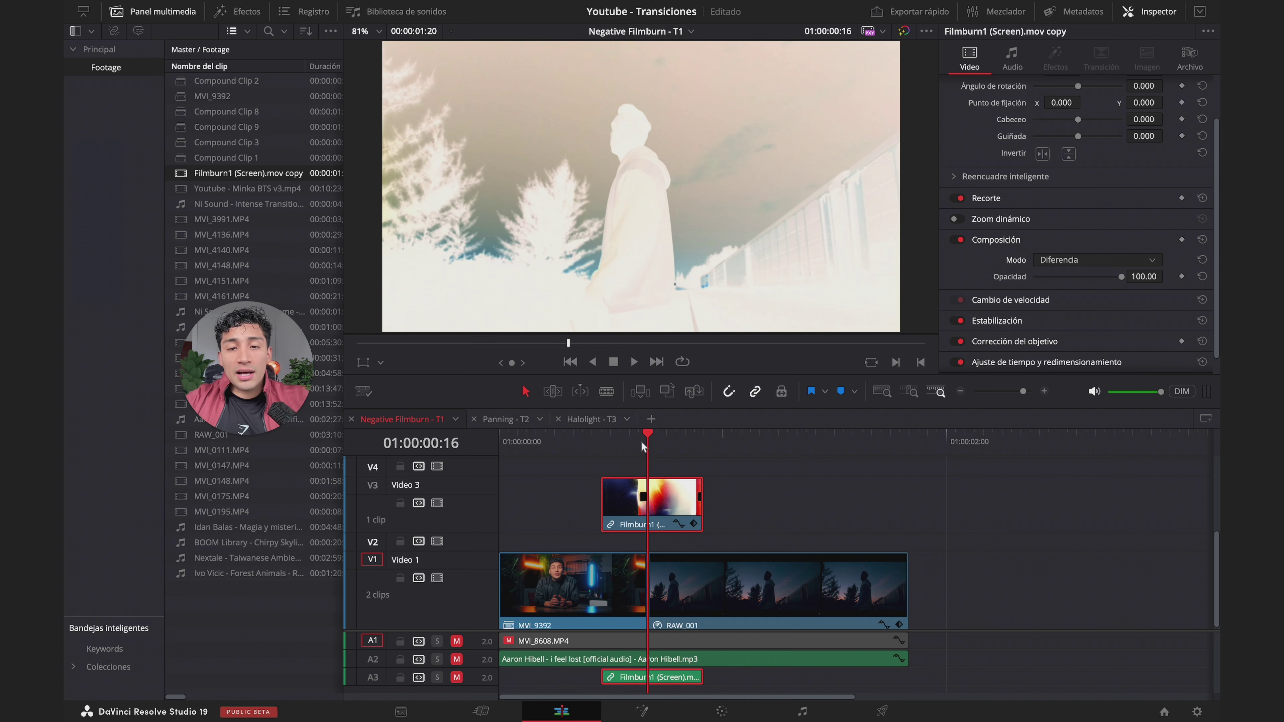
{"action": "left_click", "coordinate": [562, 446]}
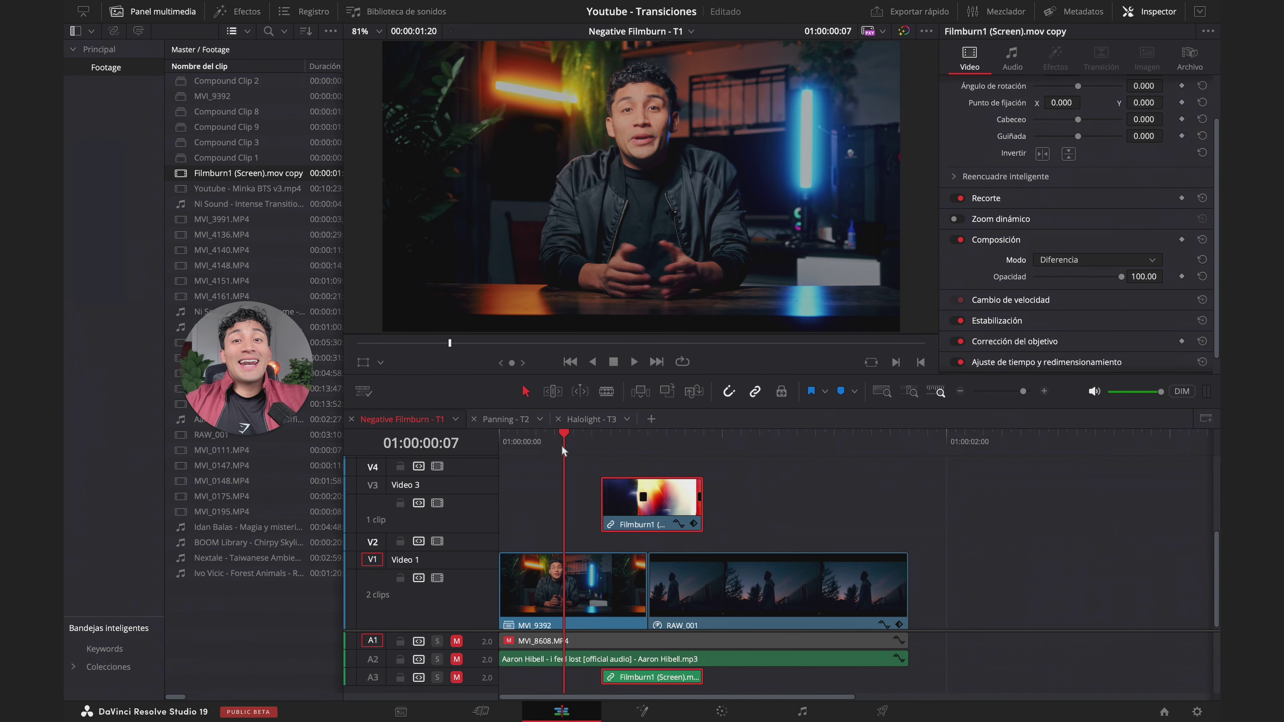
Add short fades at the start and end of the film burn clip on Video 3
{"action": "left_click", "coordinate": [592, 442]}
{"action": "key", "text": "Right"}
{"action": "key", "text": "Left"}
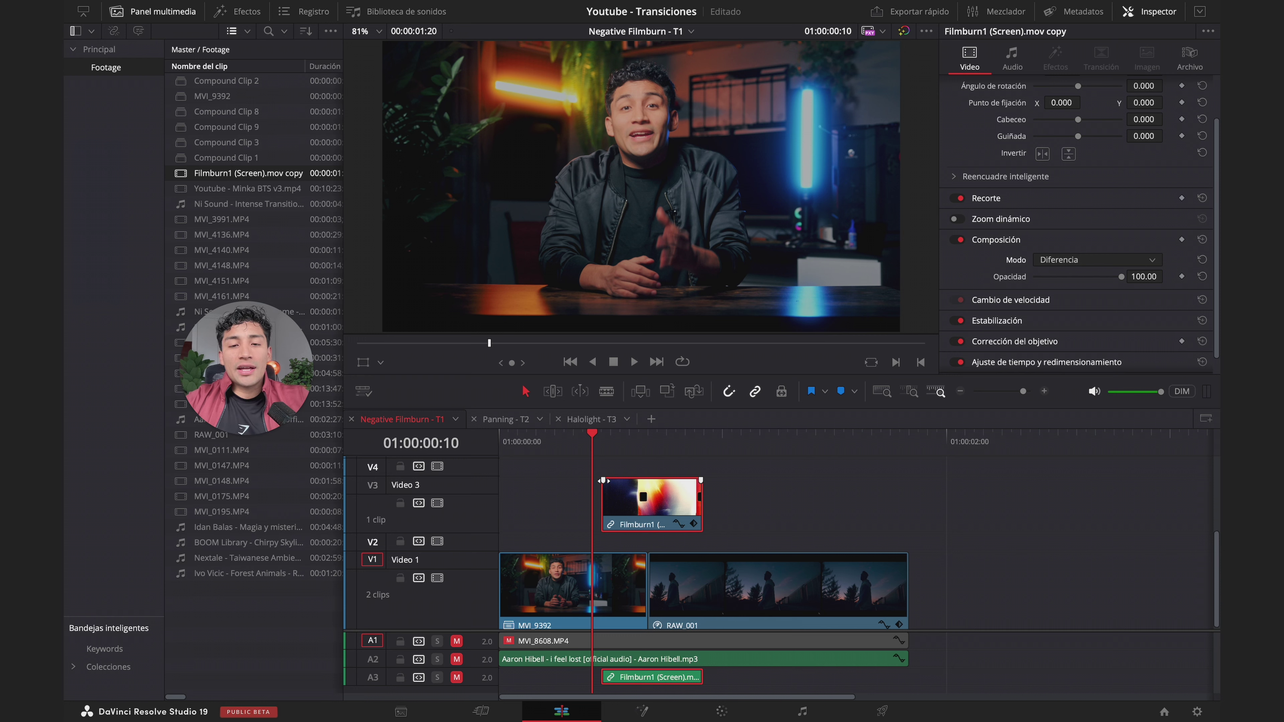
{"action": "left_click_drag", "start_coordinate": [603, 481], "coordinate": [672, 481]}
Play the transition repeatedly from just before the cut to review the faded film burn
{"action": "left_click", "coordinate": [535, 448]}
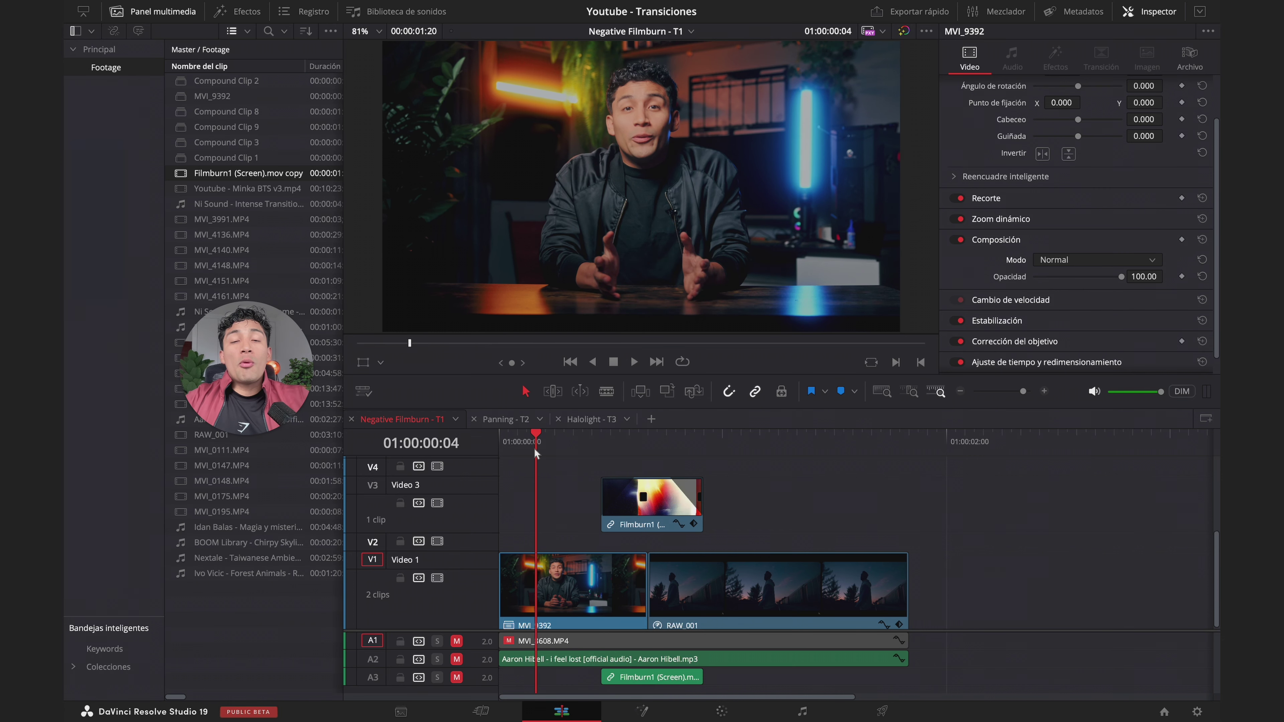
{"action": "key", "text": "space"}
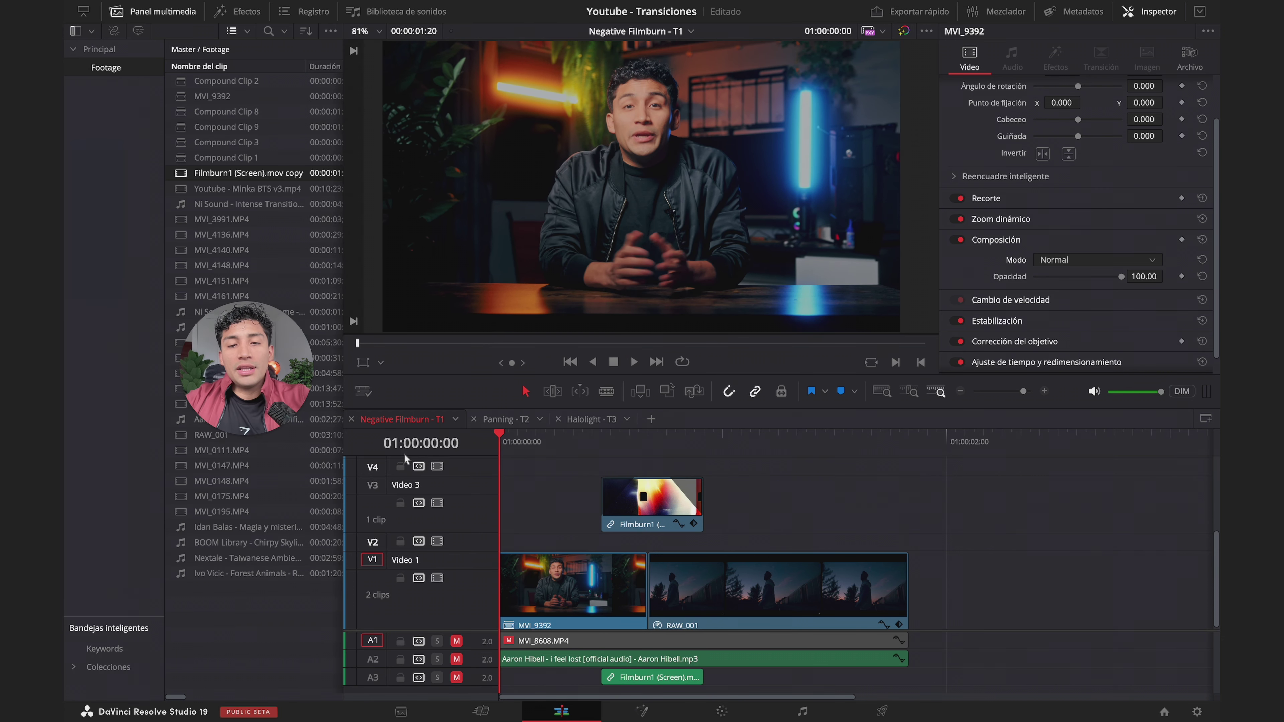
{"action": "left_click", "coordinate": [524, 446]}
{"action": "key", "text": "space"}
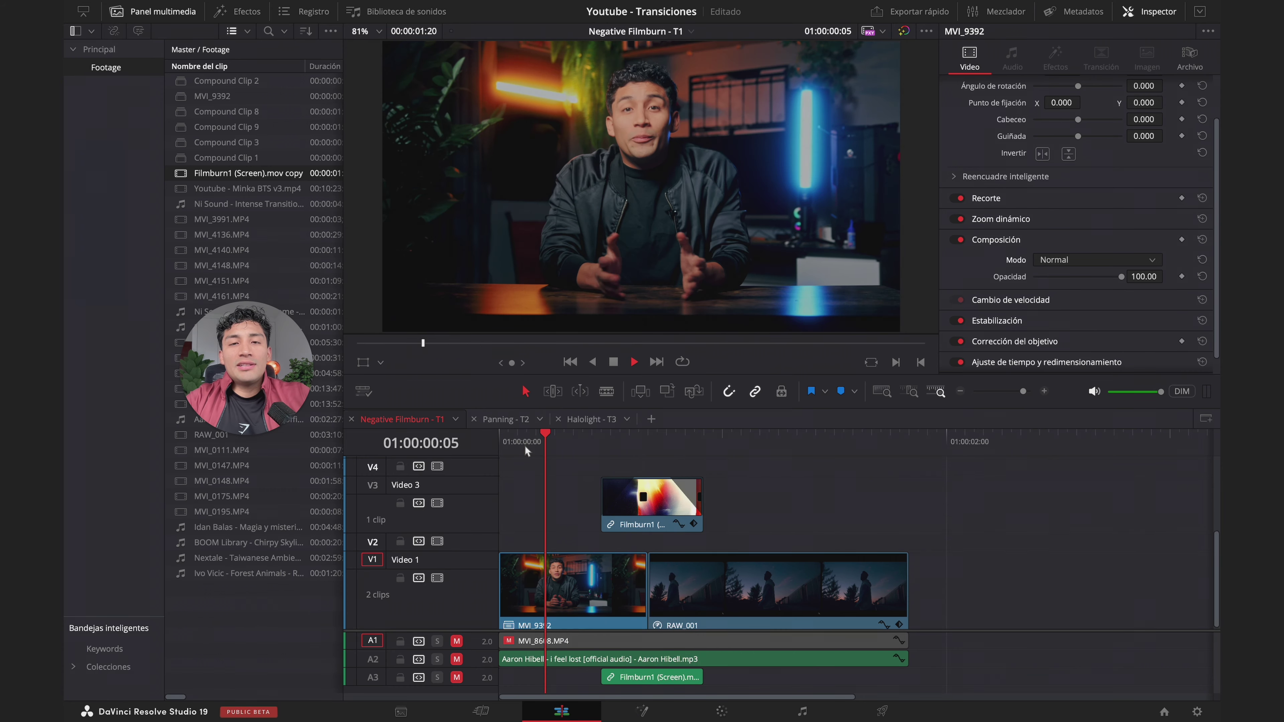
{"action": "left_click", "coordinate": [525, 446]}
{"action": "left_click", "coordinate": [525, 445]}
{"action": "left_click", "coordinate": [524, 446]}
{"action": "key", "text": "space"}
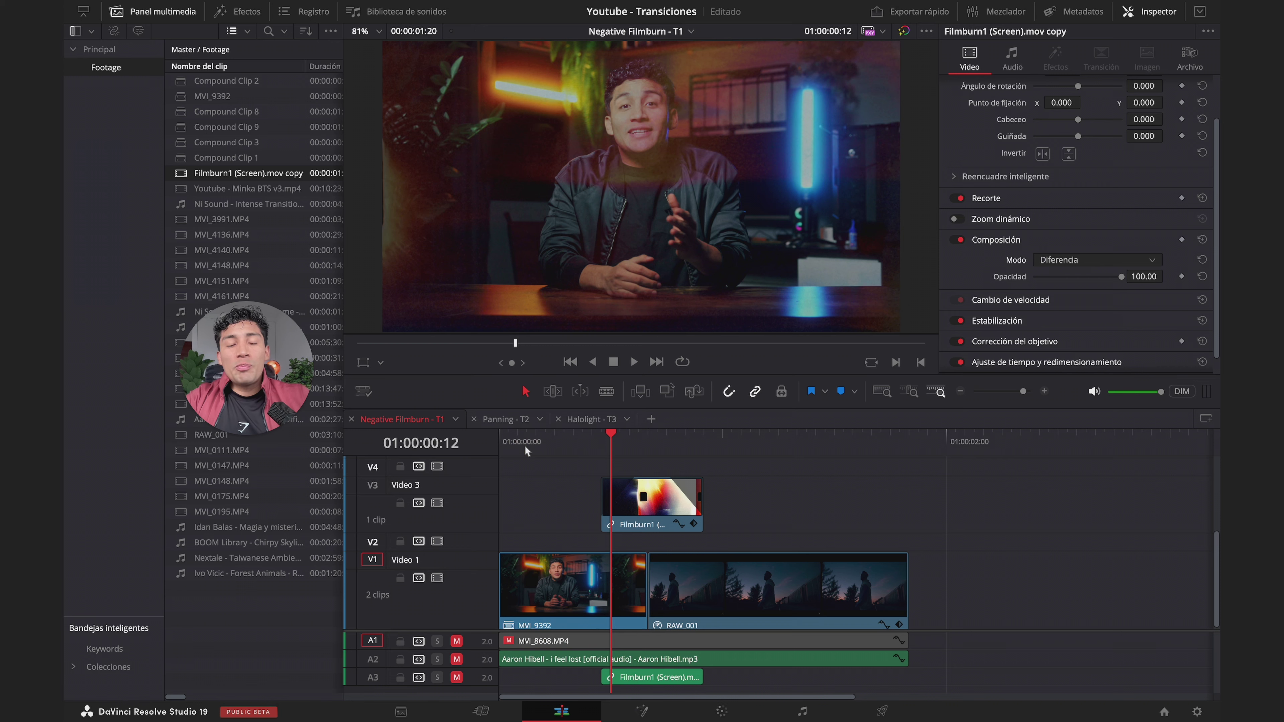
{"action": "left_click", "coordinate": [525, 446]}
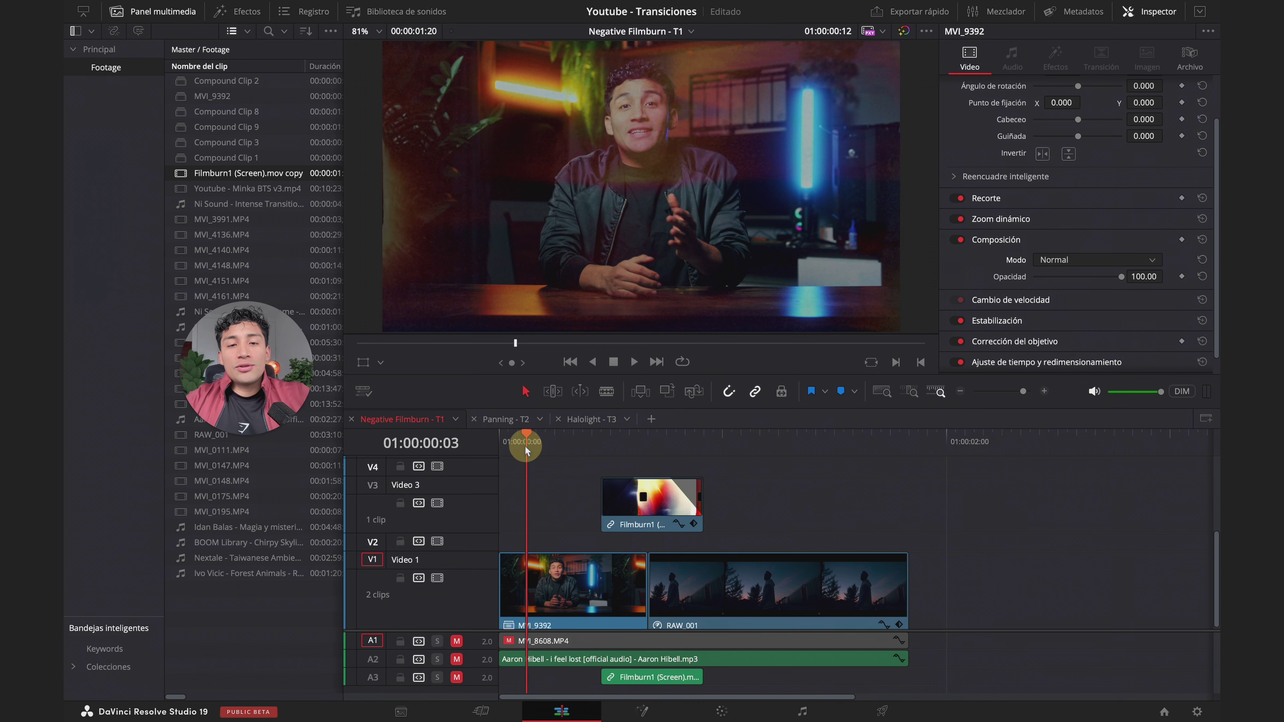
Select the film burn clip on Video 3 and review its transform and Diferencia composite settings
{"action": "left_click", "coordinate": [653, 503]}
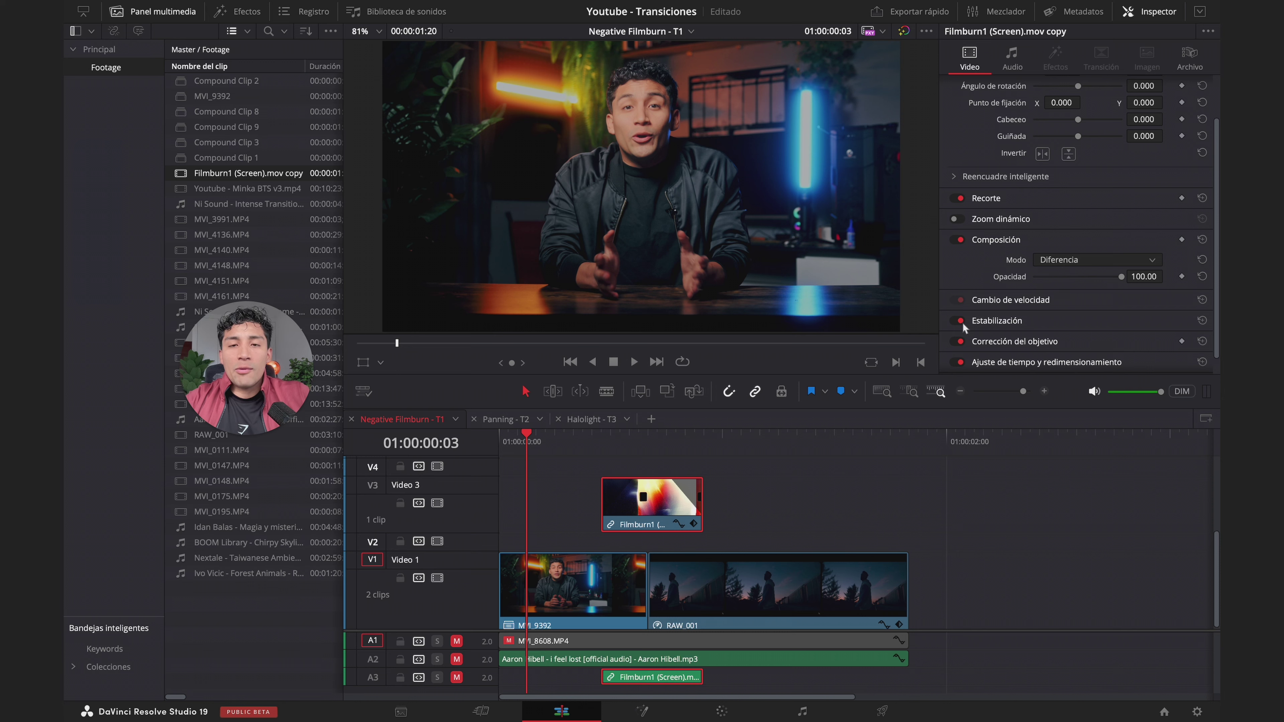
{"action": "scroll", "coordinate": [1043, 269], "scroll_direction": "up", "scroll_amount": 2}
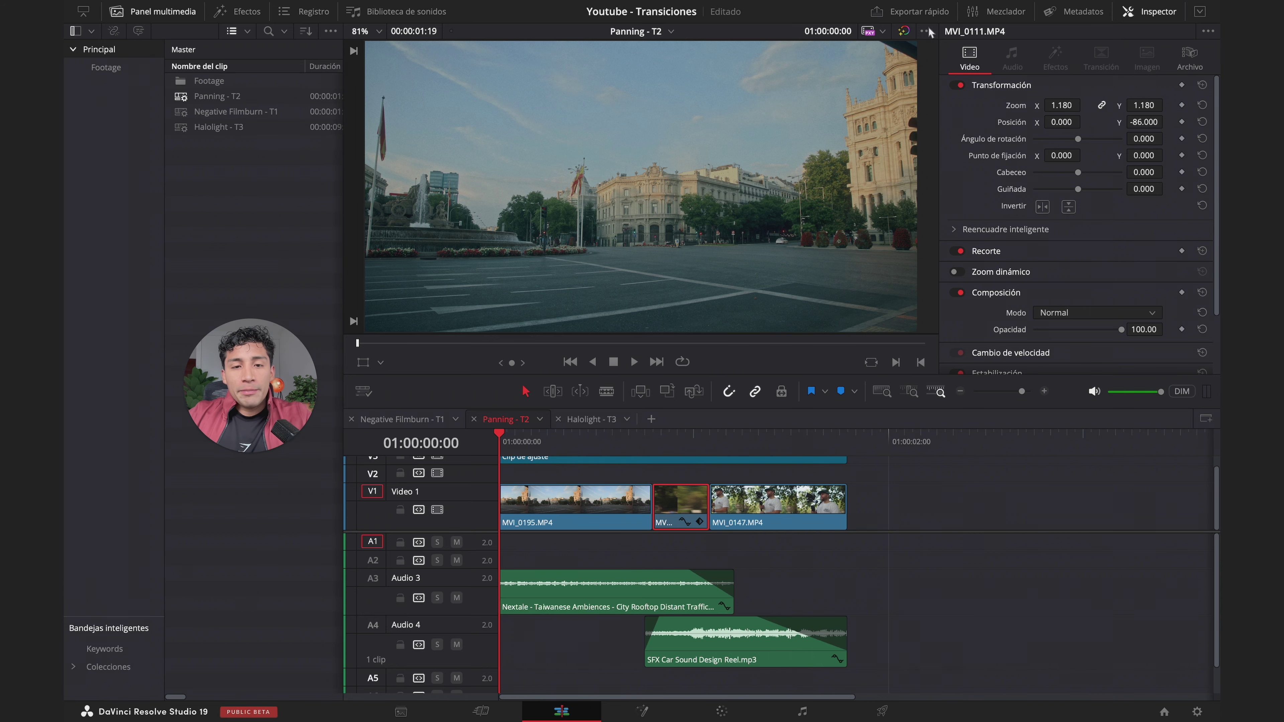
Play the Panning - T2 timeline repeatedly across its cuts to review the pan between MVI_0195.MP4 and MVI_0147.MP4
{"action": "key", "text": "space"}
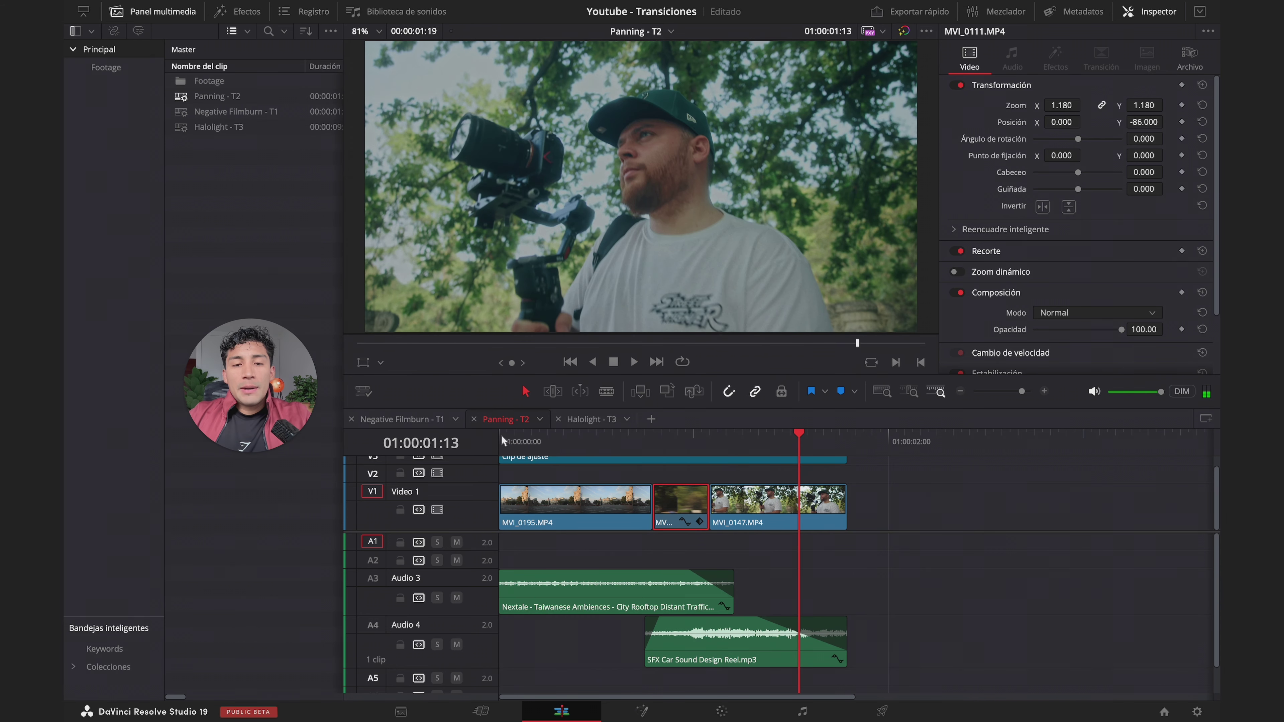
{"action": "left_click_drag", "start_coordinate": [501, 437], "coordinate": [510, 437]}
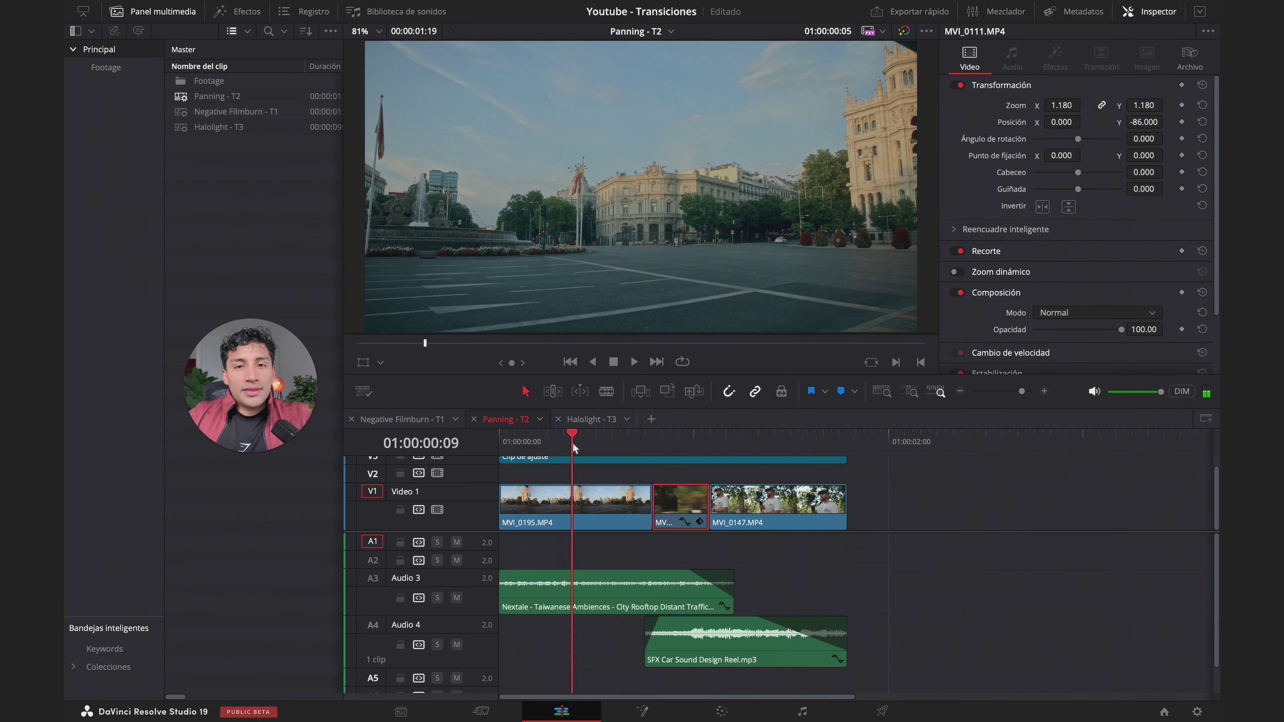
{"action": "key", "text": "space"}
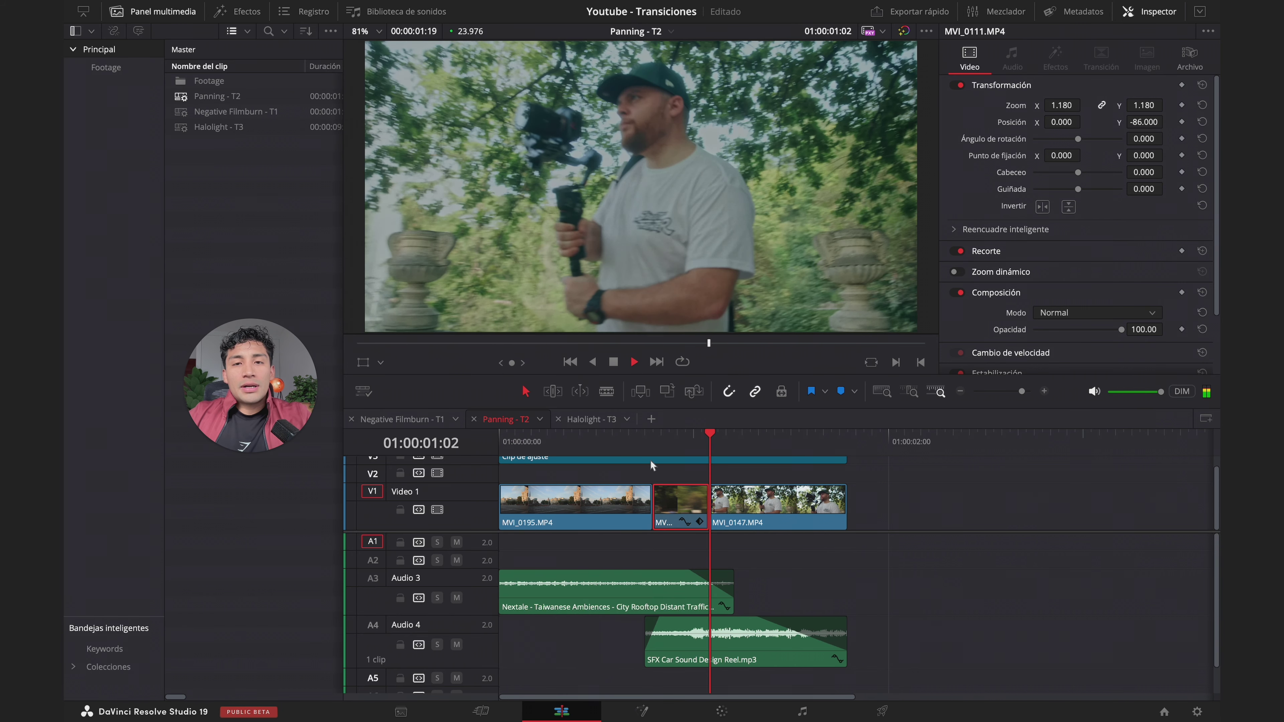
{"action": "key", "text": "space"}
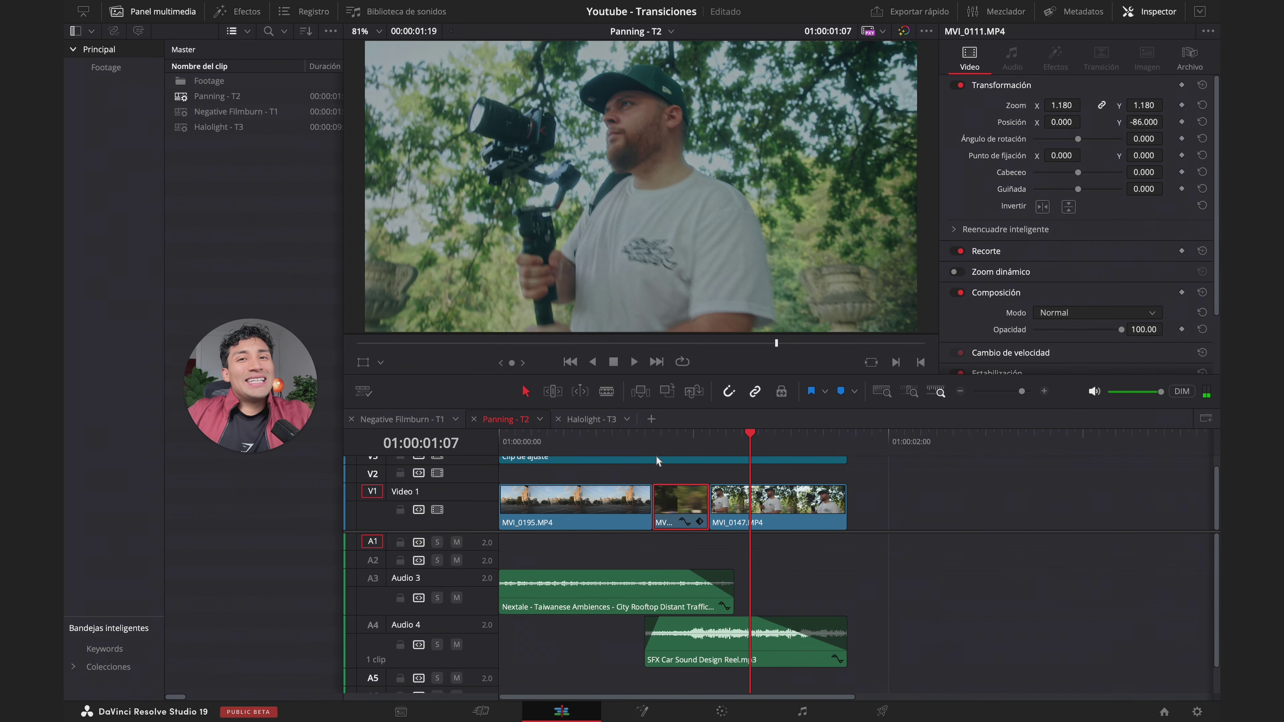
{"action": "key", "text": "Home"}
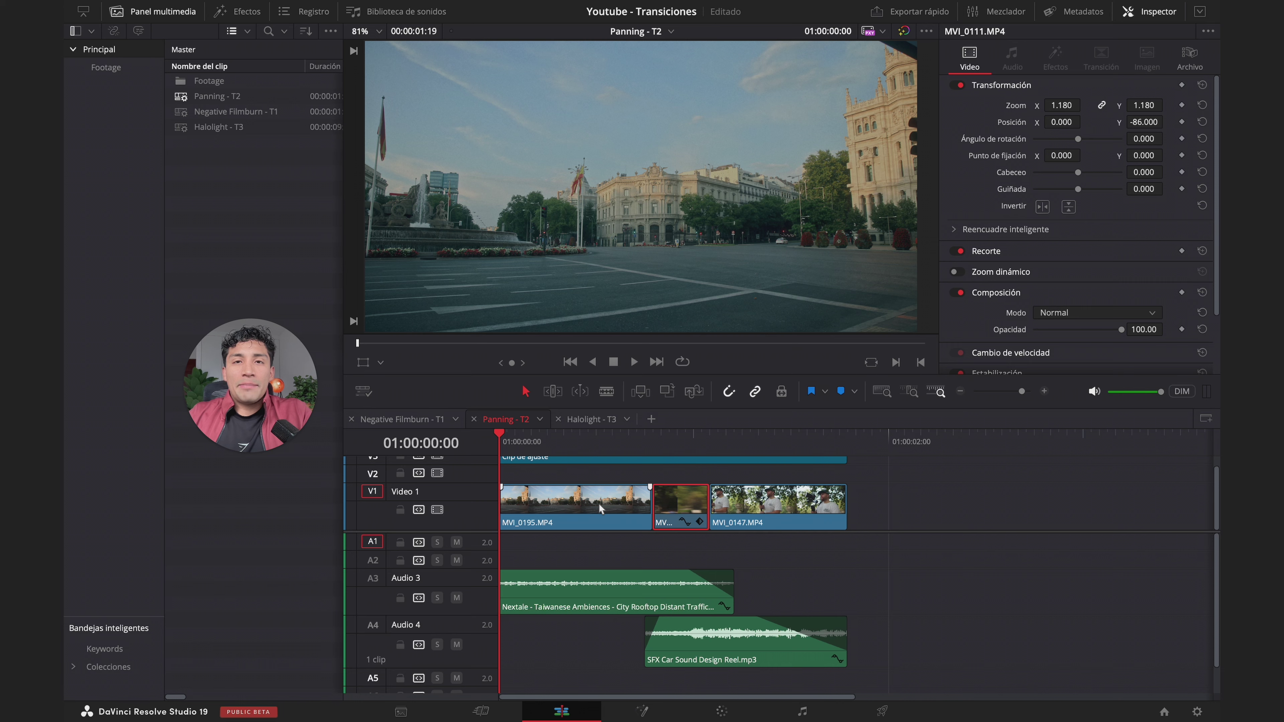
{"action": "key", "text": "space"}
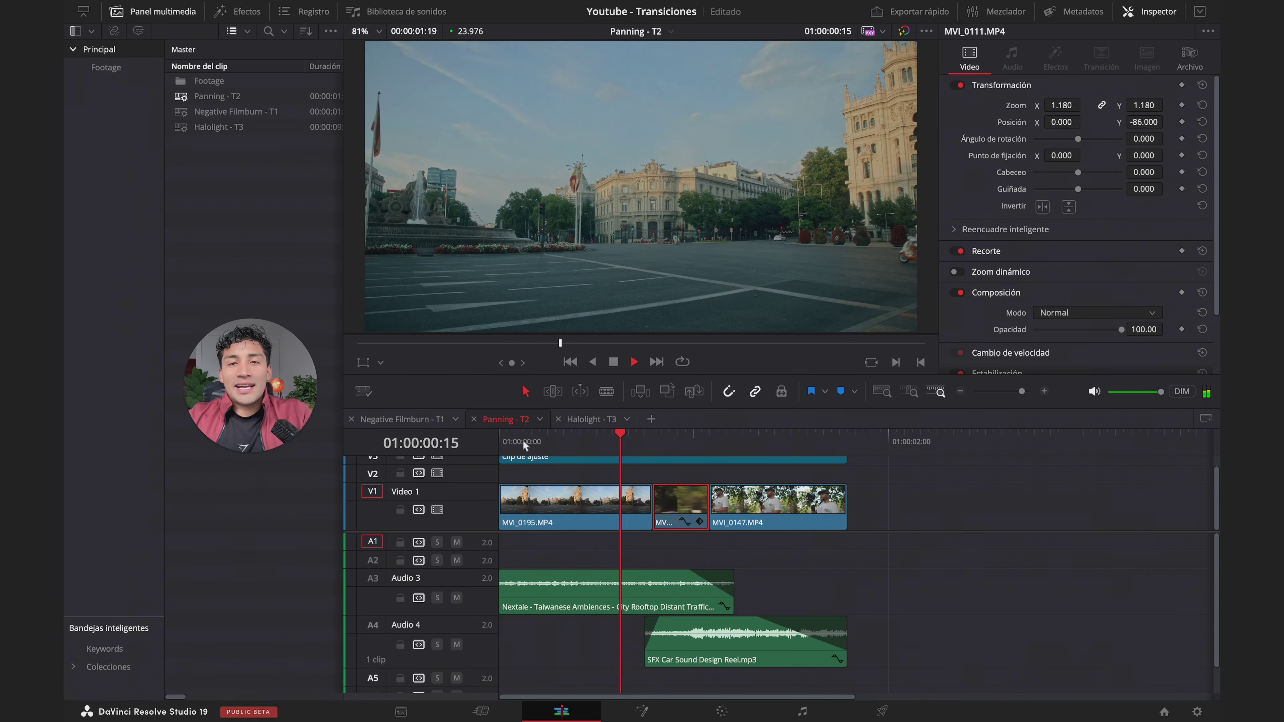
{"action": "left_click", "coordinate": [556, 439]}
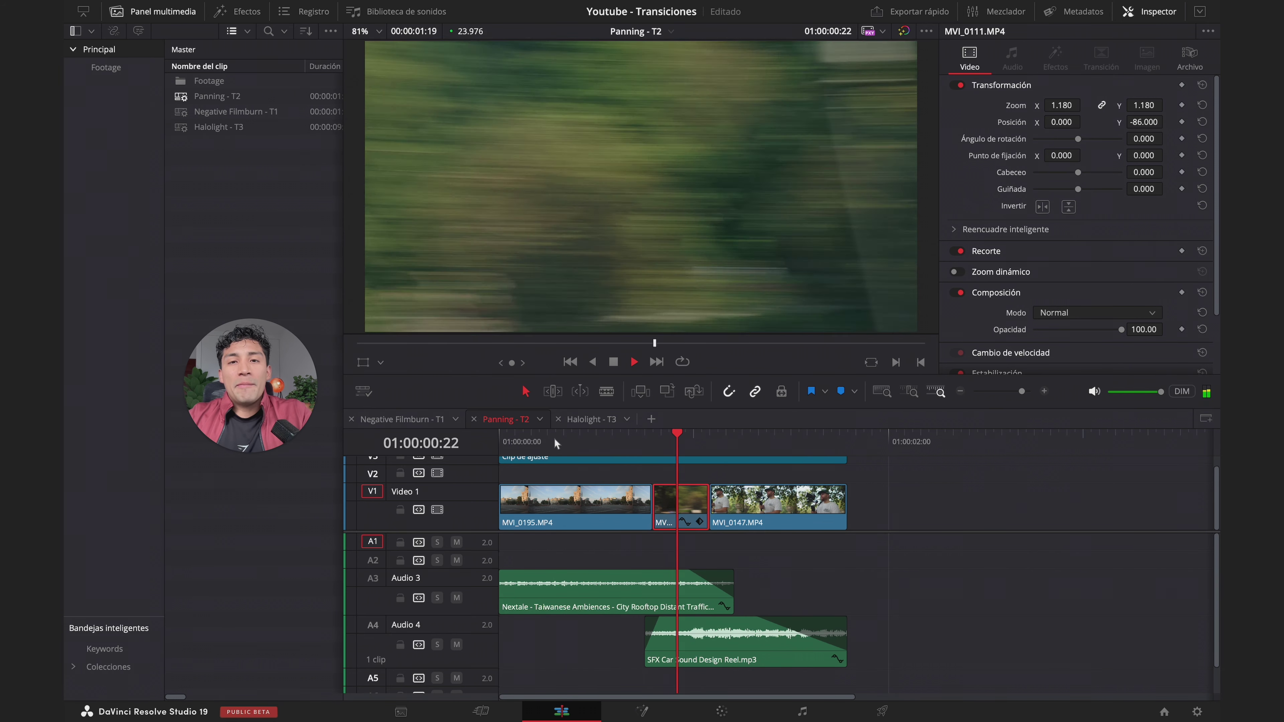
{"action": "left_click", "coordinate": [553, 437]}
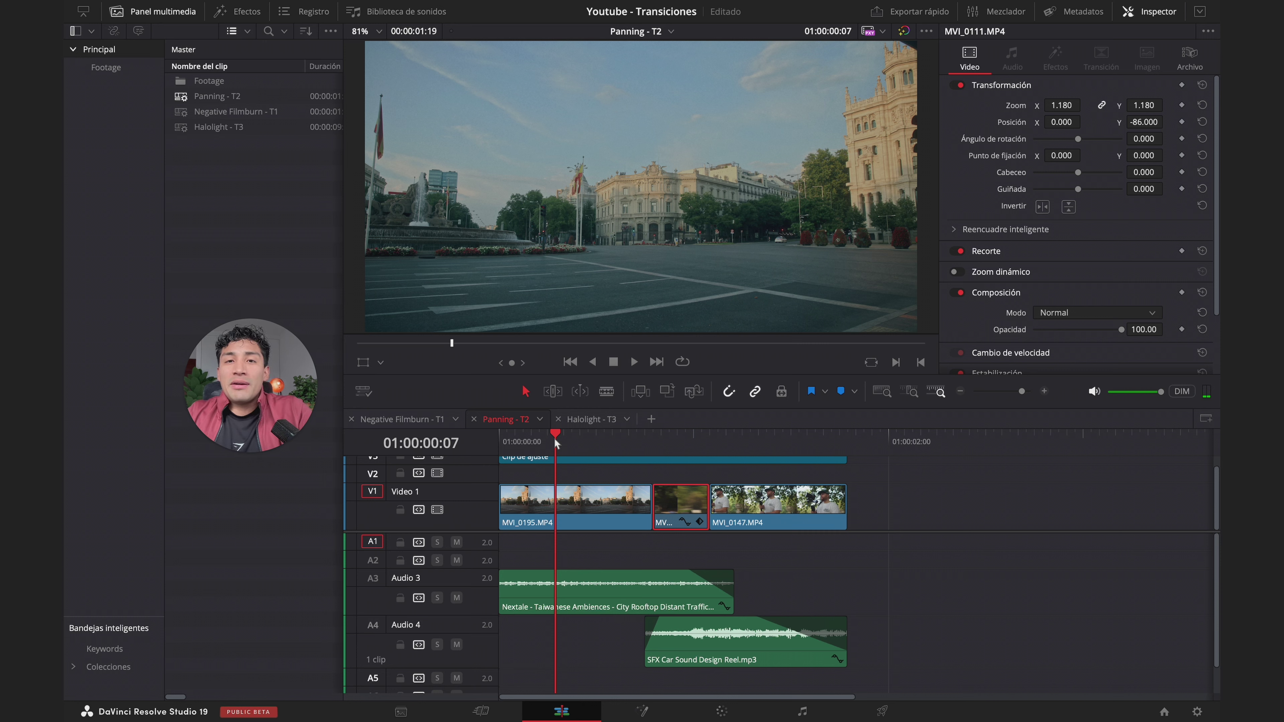
{"action": "key", "text": "space"}
{"action": "left_click", "coordinate": [558, 452]}
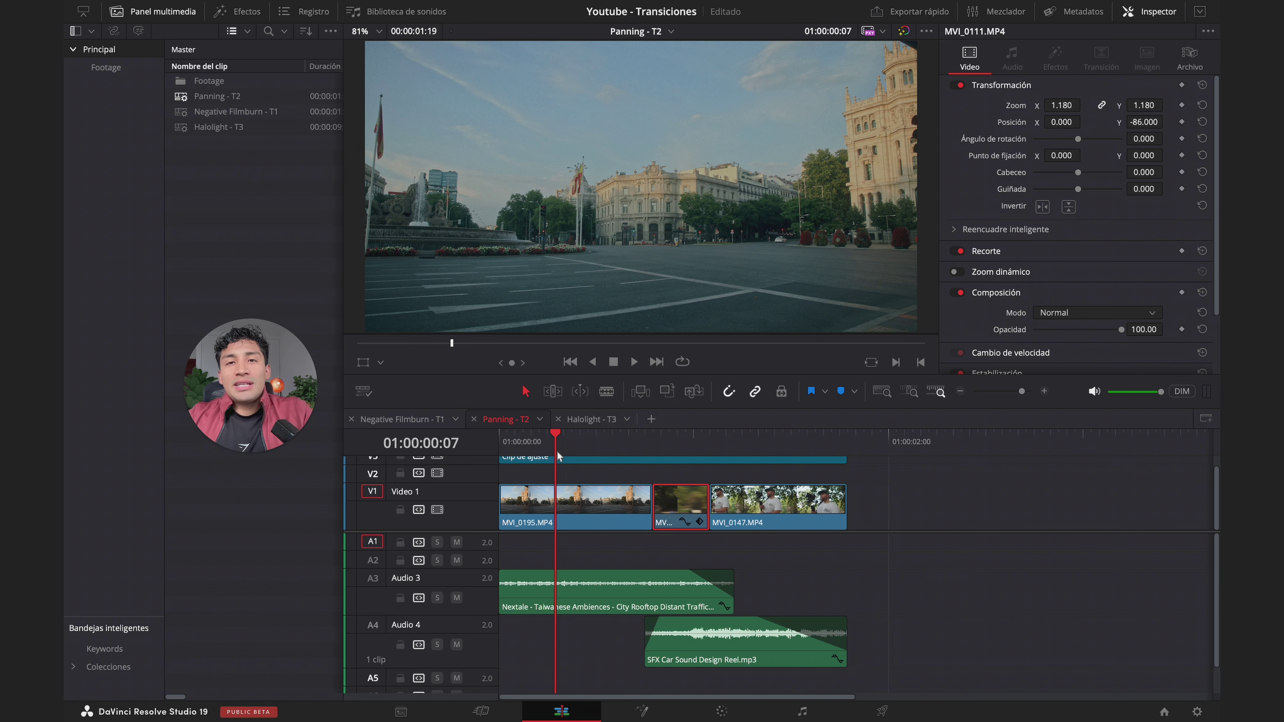
{"action": "key", "text": "space"}
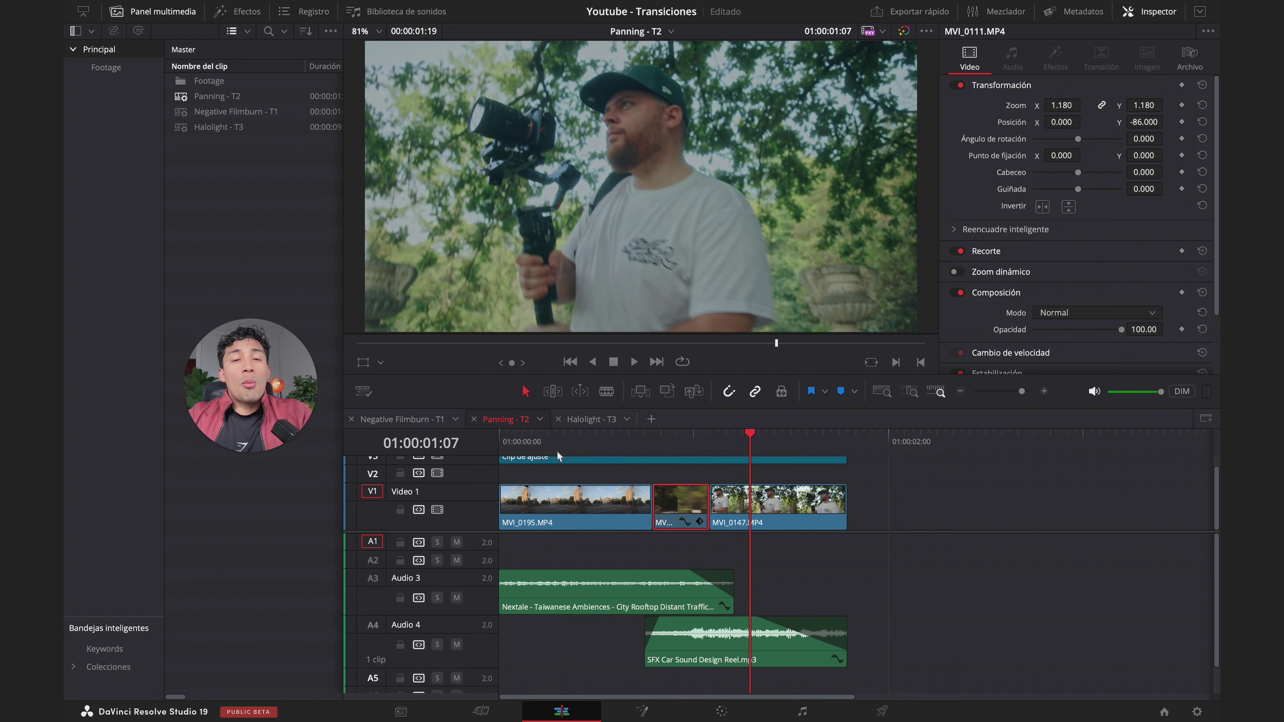
{"action": "left_click", "coordinate": [557, 450]}
Locate the middle pan clip's source, MVI_0111.MP4, in the media pool and open it in the viewer
{"action": "left_click", "coordinate": [659, 441]}
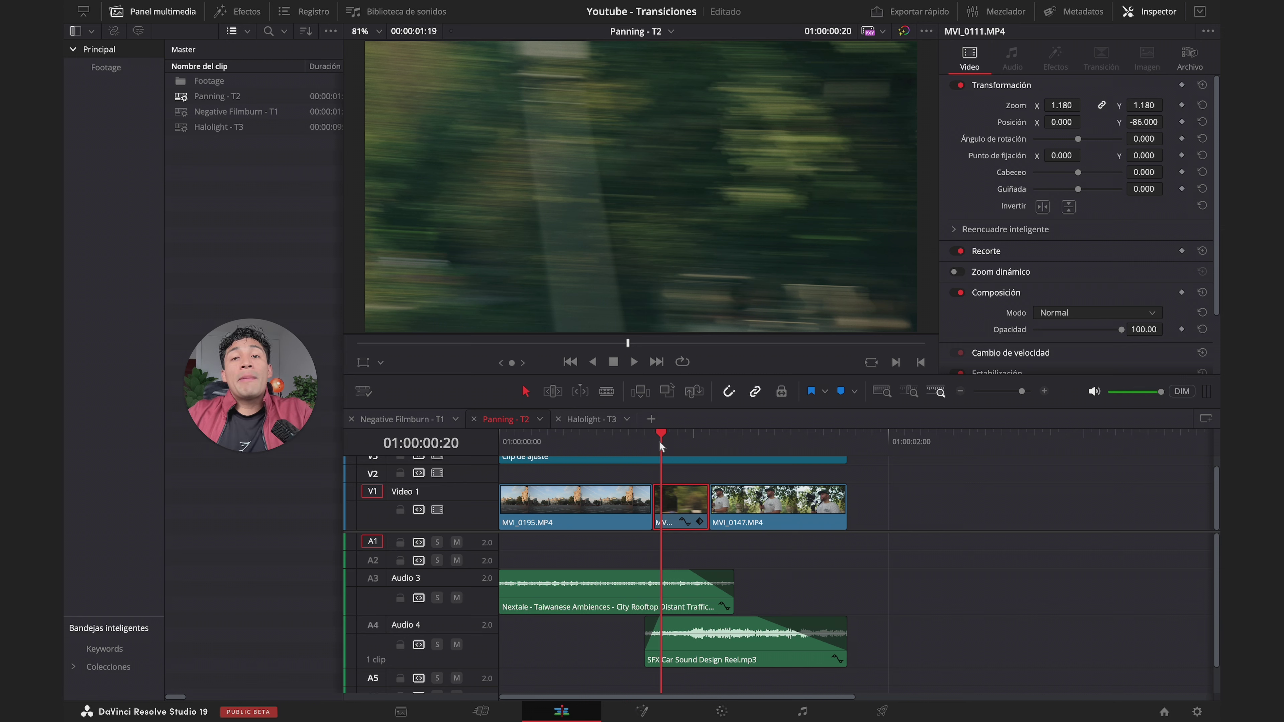
{"action": "right_click", "coordinate": [682, 502]}
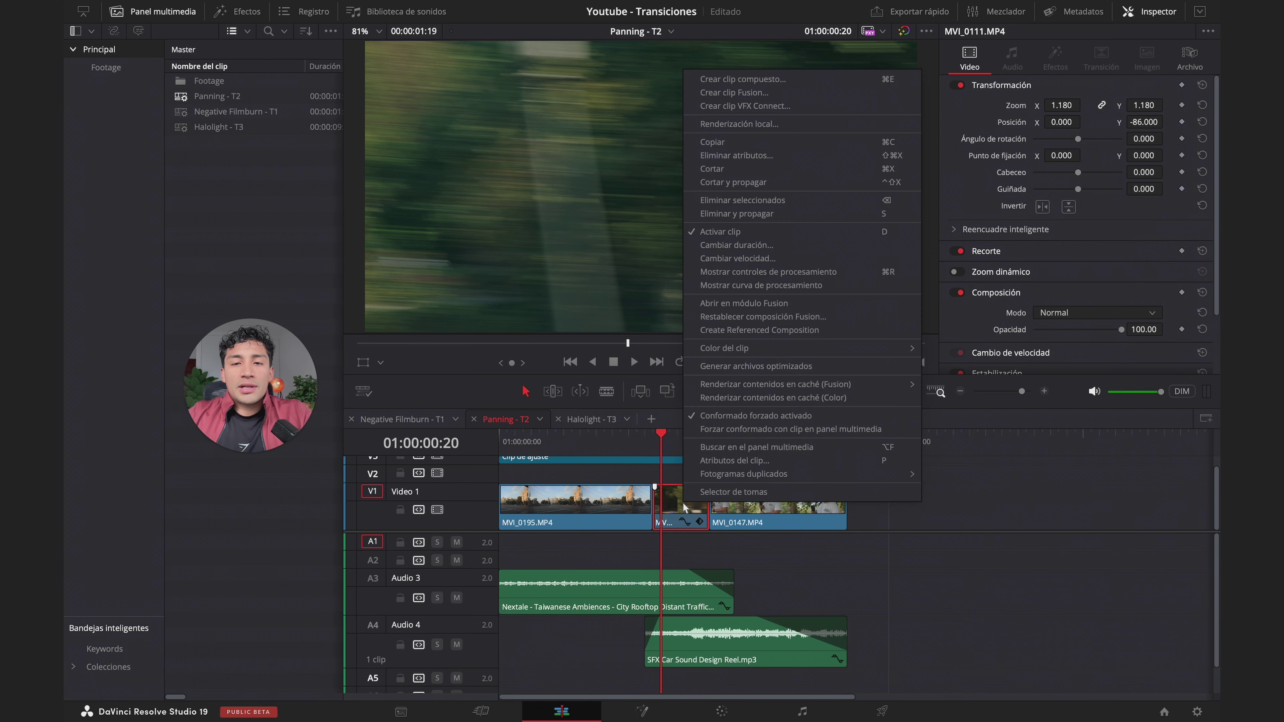
{"action": "left_click", "coordinate": [789, 454]}
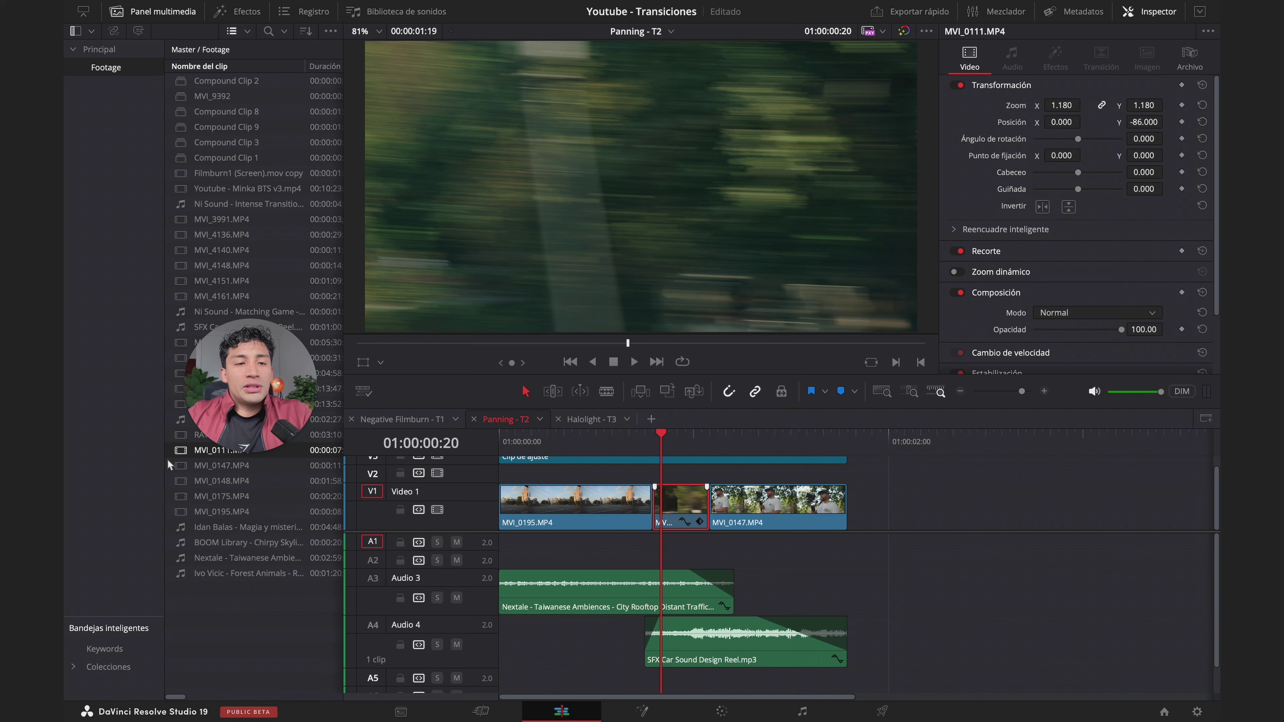
{"action": "double_click", "coordinate": [176, 452]}
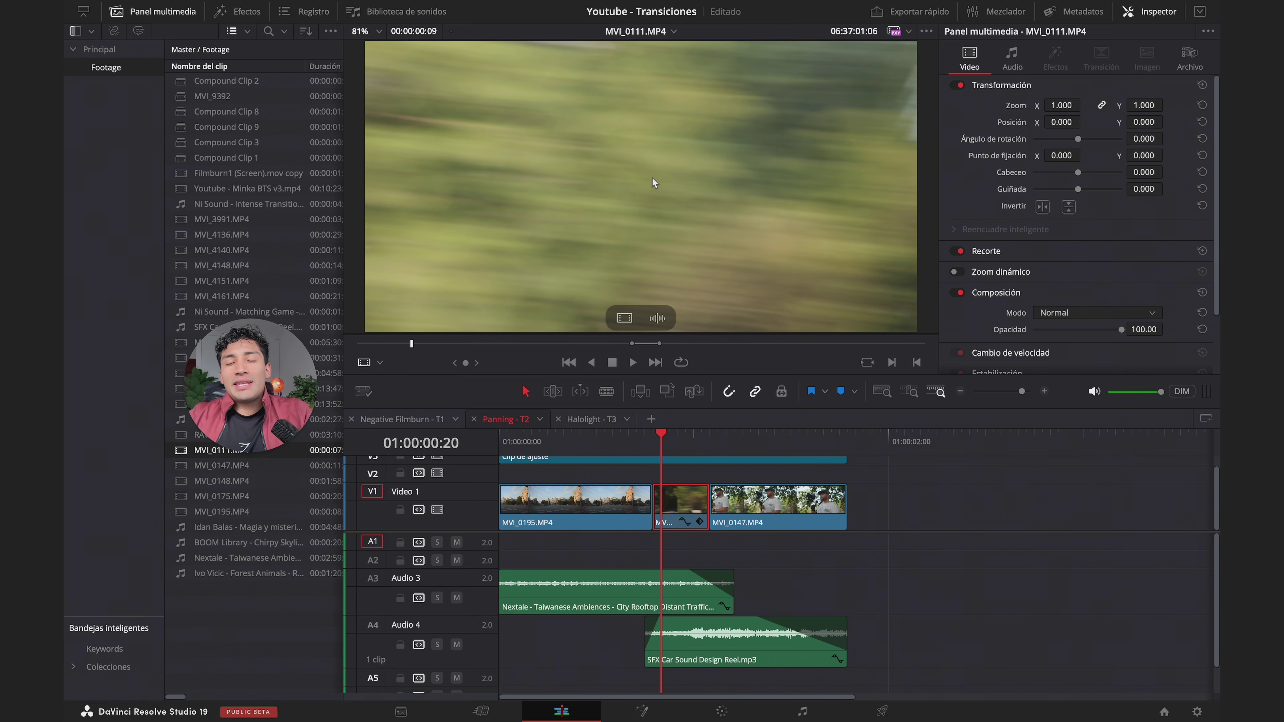
Play and scrub through the MVI_0111.MP4 source clip from its start to examine the fast, motion-blurred pans
{"action": "left_click_drag", "start_coordinate": [410, 346], "coordinate": [306, 348]}
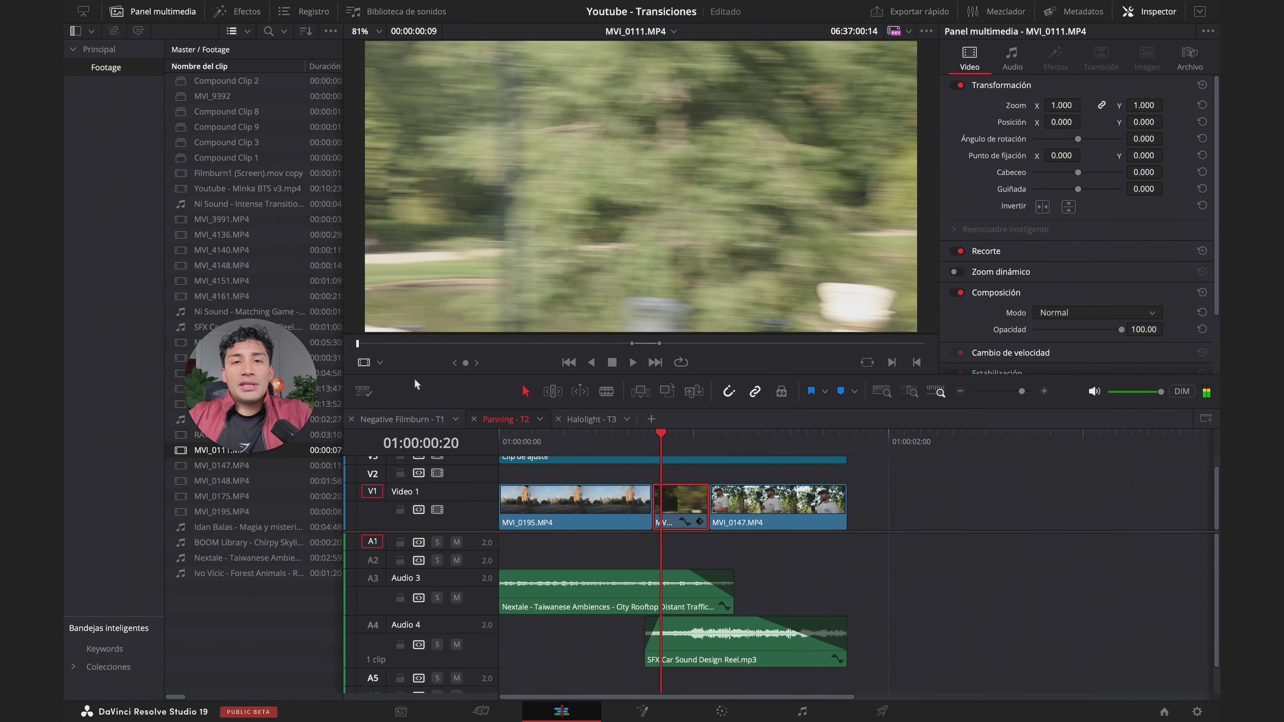
{"action": "key", "text": "space"}
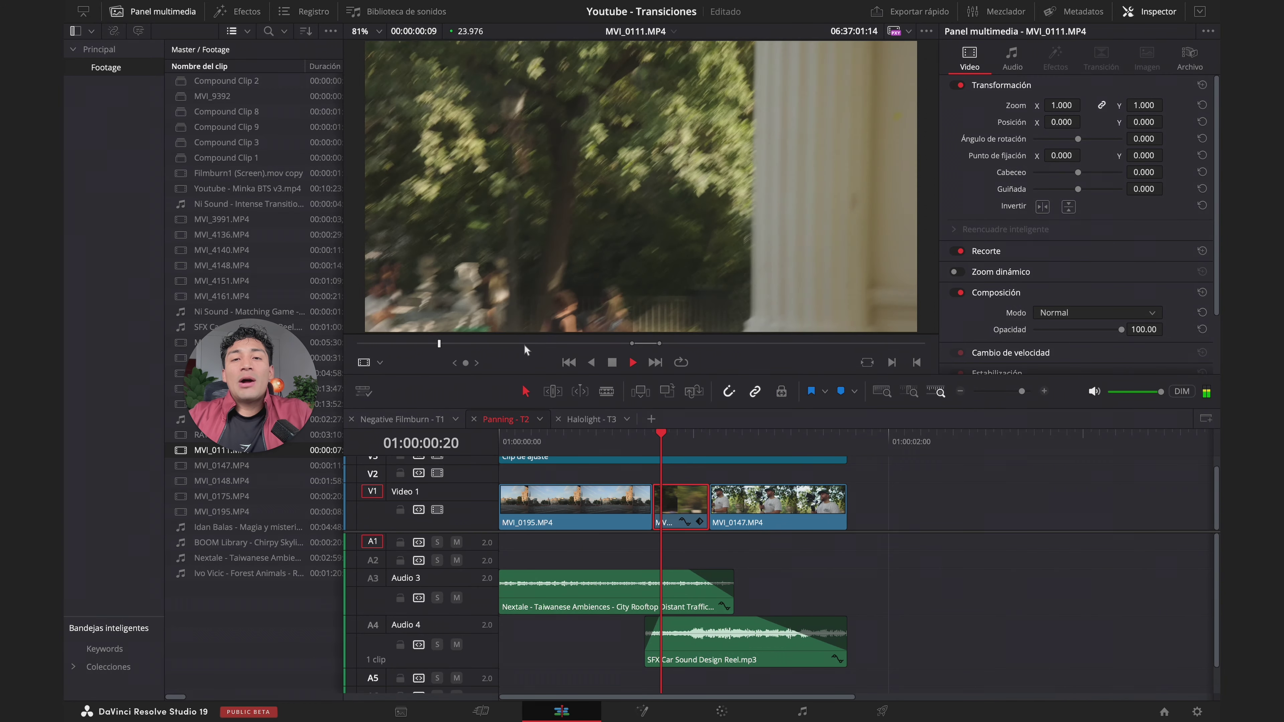
{"action": "key", "text": "space"}
{"action": "left_click_drag", "start_coordinate": [463, 350], "coordinate": [498, 346]}
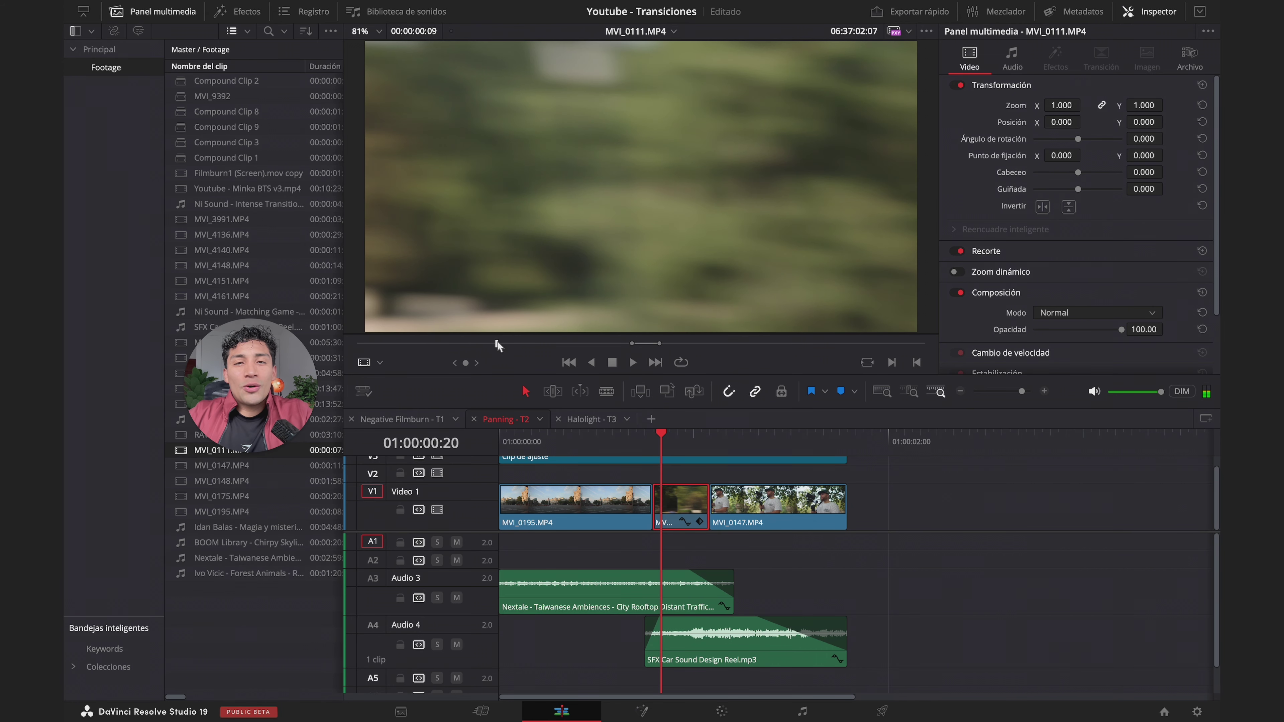
{"action": "mouse_move", "coordinate": [602, 344]}
{"action": "left_mouse_down"}
{"action": "mouse_move", "coordinate": [656, 346]}
{"action": "mouse_move", "coordinate": [594, 350]}
{"action": "mouse_move", "coordinate": [610, 346]}
{"action": "left_mouse_up"}
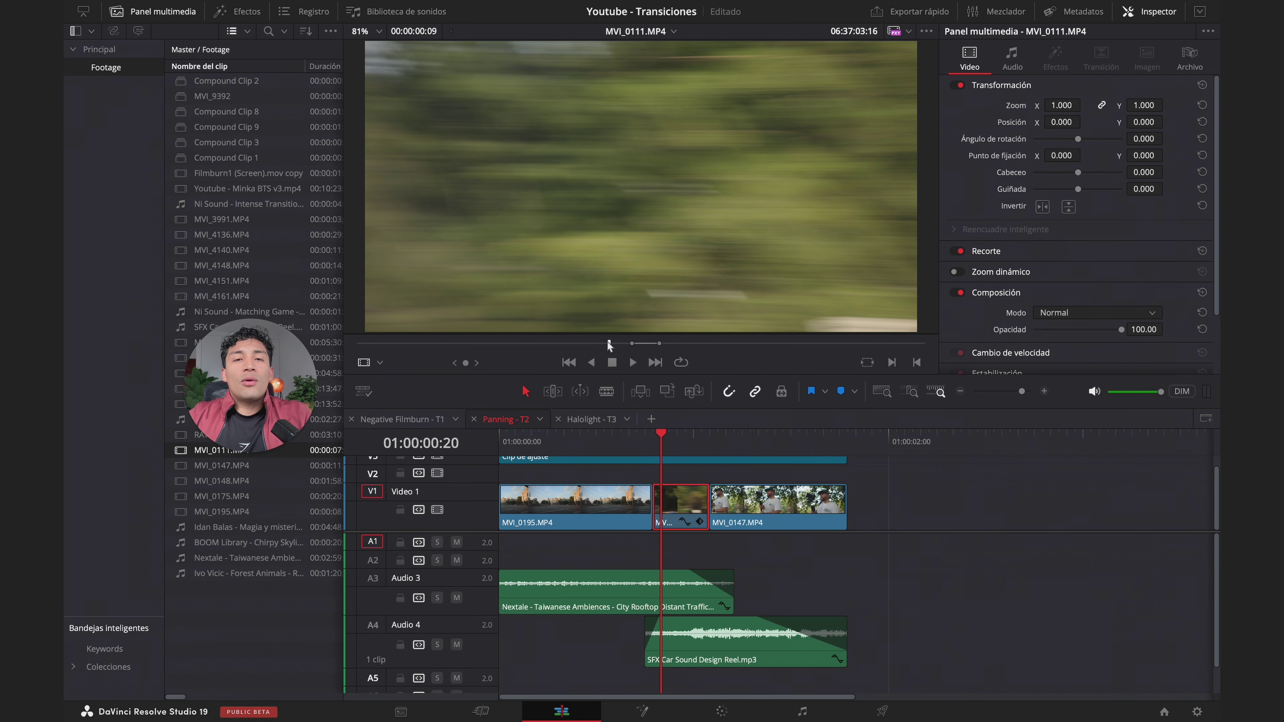
{"action": "left_click_drag", "start_coordinate": [608, 346], "coordinate": [601, 349]}
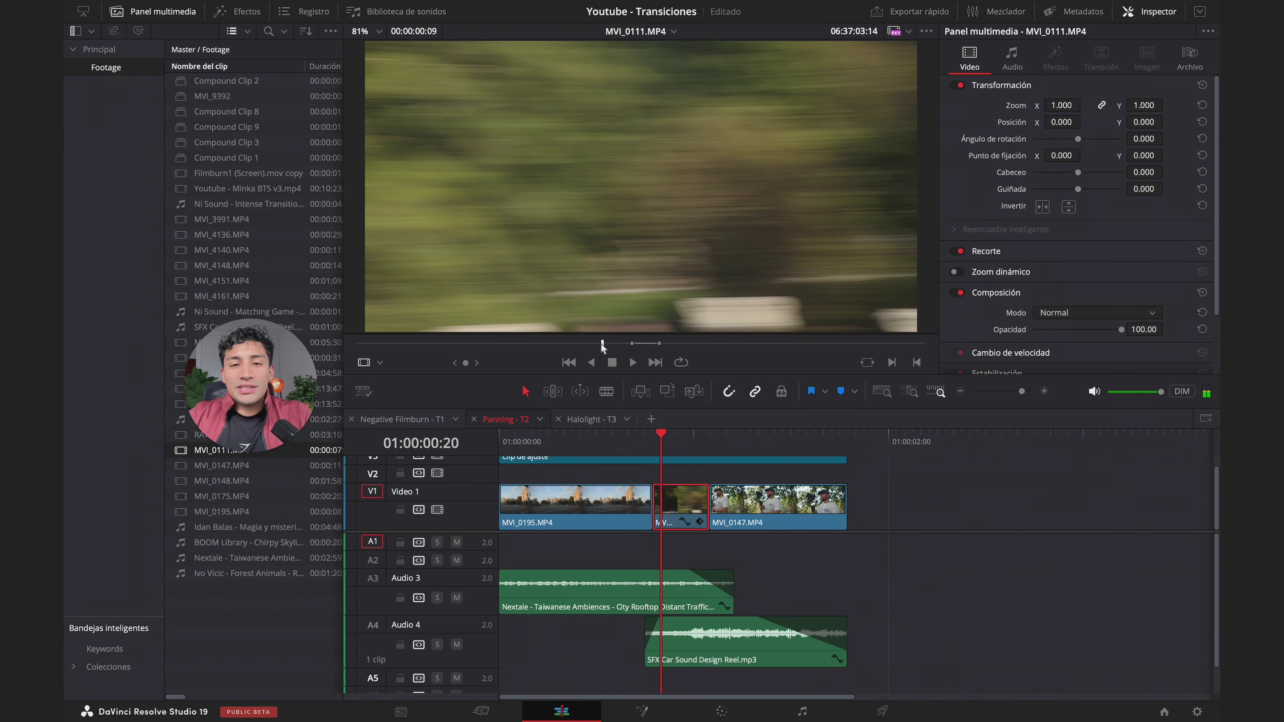
Mark the MVI_0111.MP4 source from 06:37:03:14 to 06:37:03:23 and try bringing only its video to the timeline
{"action": "left_click_drag", "start_coordinate": [602, 346], "coordinate": [602, 342]}
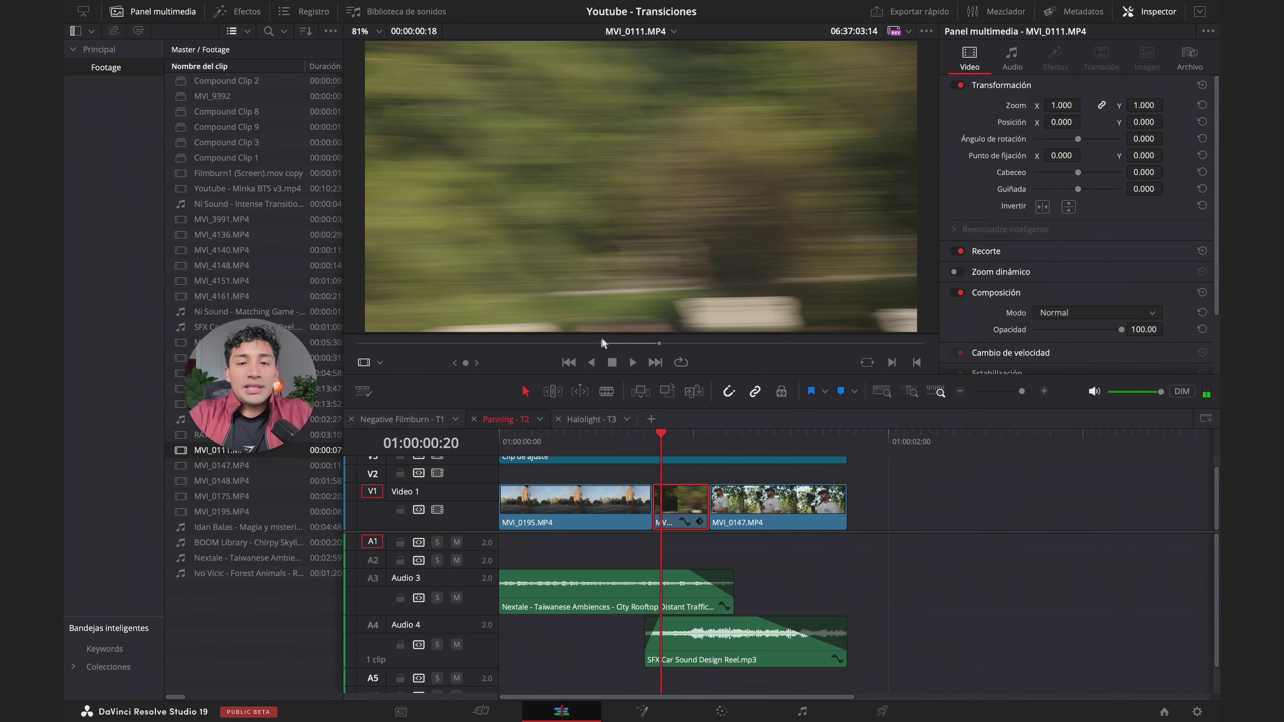
{"action": "key", "text": "Right"}
{"action": "key", "text": "Right"}
{"action": "key", "text": "Right"}
{"action": "key", "text": "Right"}
{"action": "key", "text": "Right"}
{"action": "key", "text": "Right"}
{"action": "key", "text": "Right"}
{"action": "key", "text": "Right"}
{"action": "key", "text": "Right"}
{"action": "key", "text": "o"}
{"action": "mouse_move", "coordinate": [628, 315]}
{"action": "left_click_drag", "start_coordinate": [624, 322], "coordinate": [645, 439]}
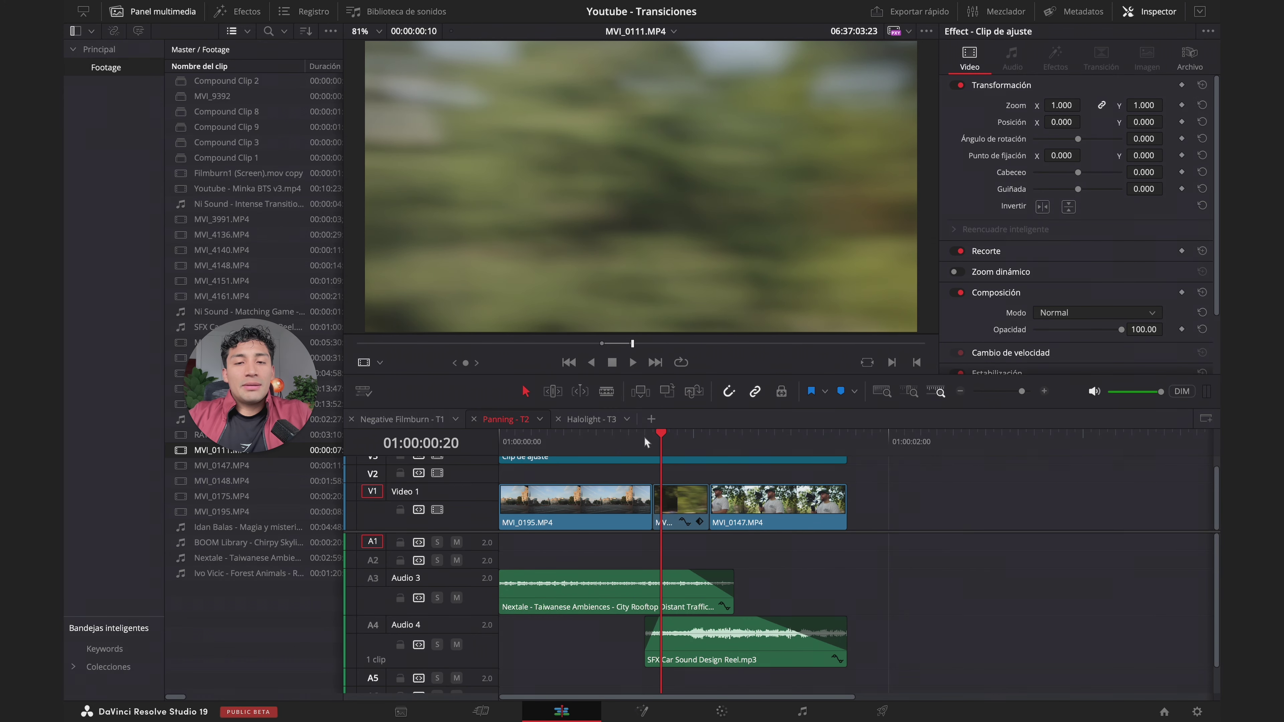
Return to the Panning - T2 timeline and replay it from the start to review the inserted pan clip in context
{"action": "left_click", "coordinate": [459, 456]}
{"action": "key", "text": "Home"}
{"action": "key", "text": "space"}
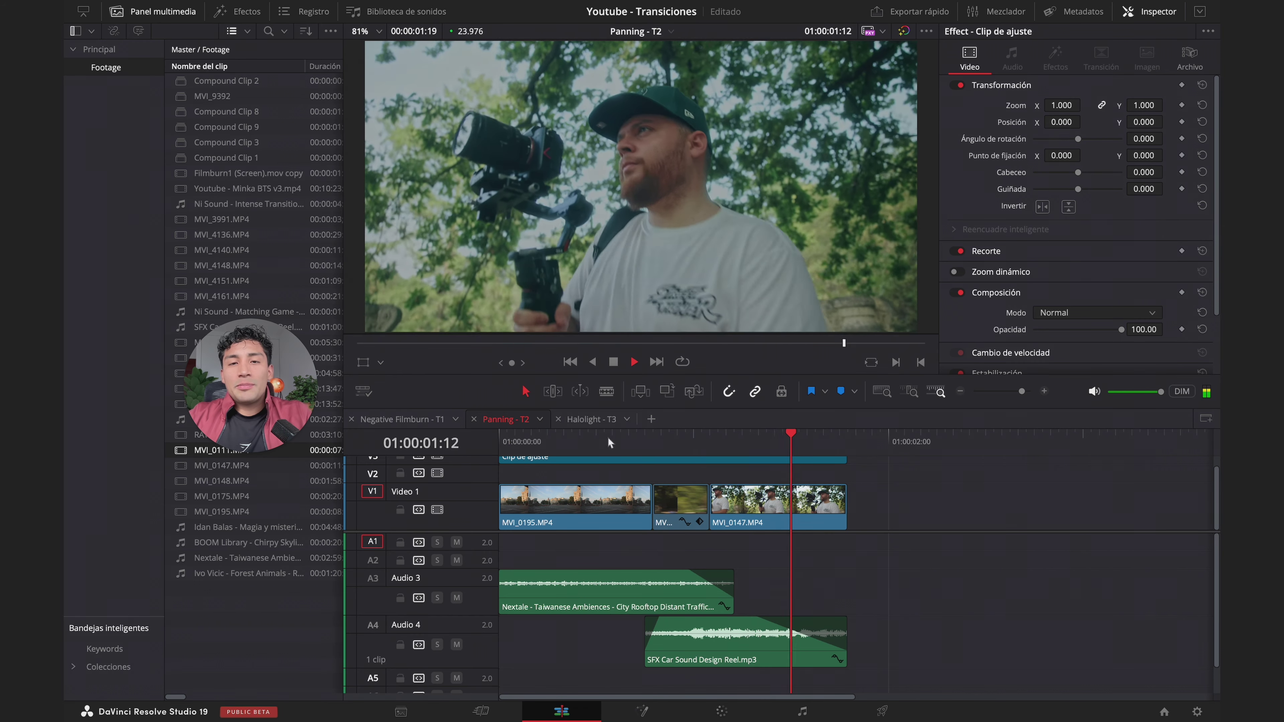
{"action": "mouse_move", "coordinate": [607, 442]}
{"action": "left_mouse_down"}
{"action": "mouse_move", "coordinate": [516, 443]}
{"action": "mouse_move", "coordinate": [624, 445]}
{"action": "left_mouse_up"}
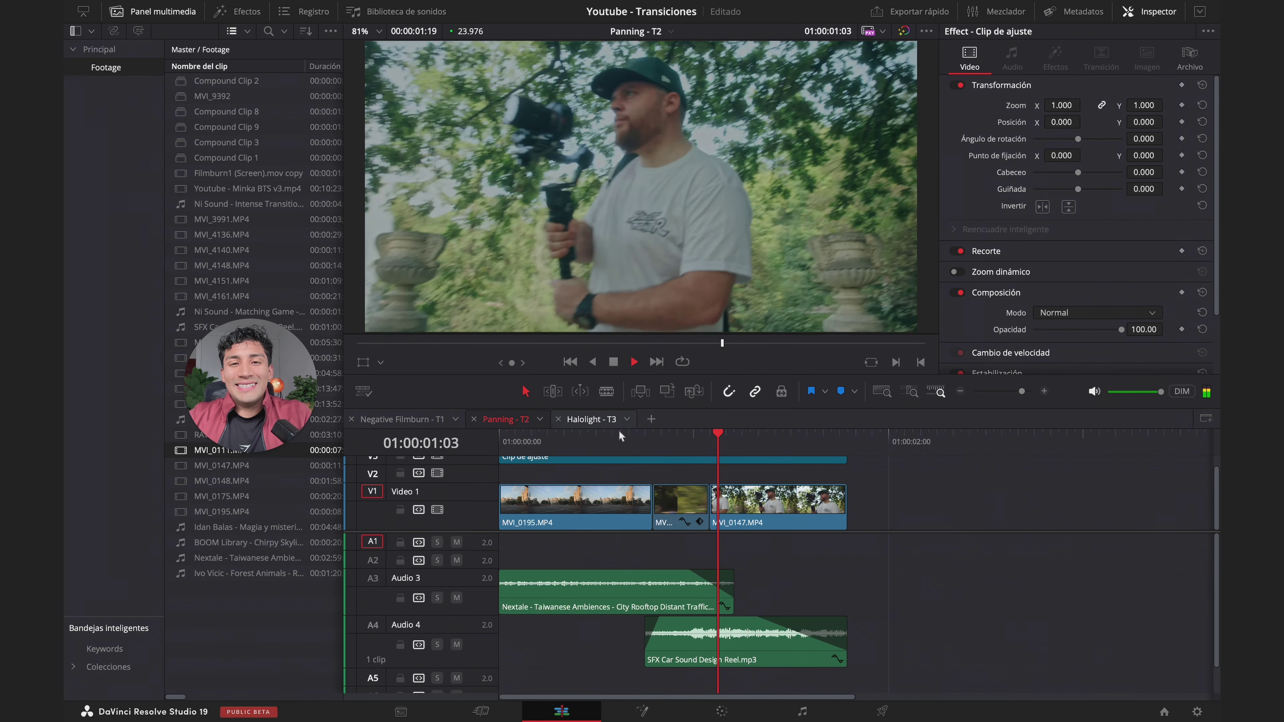
{"action": "key", "text": "space"}
{"action": "key", "text": "Home"}
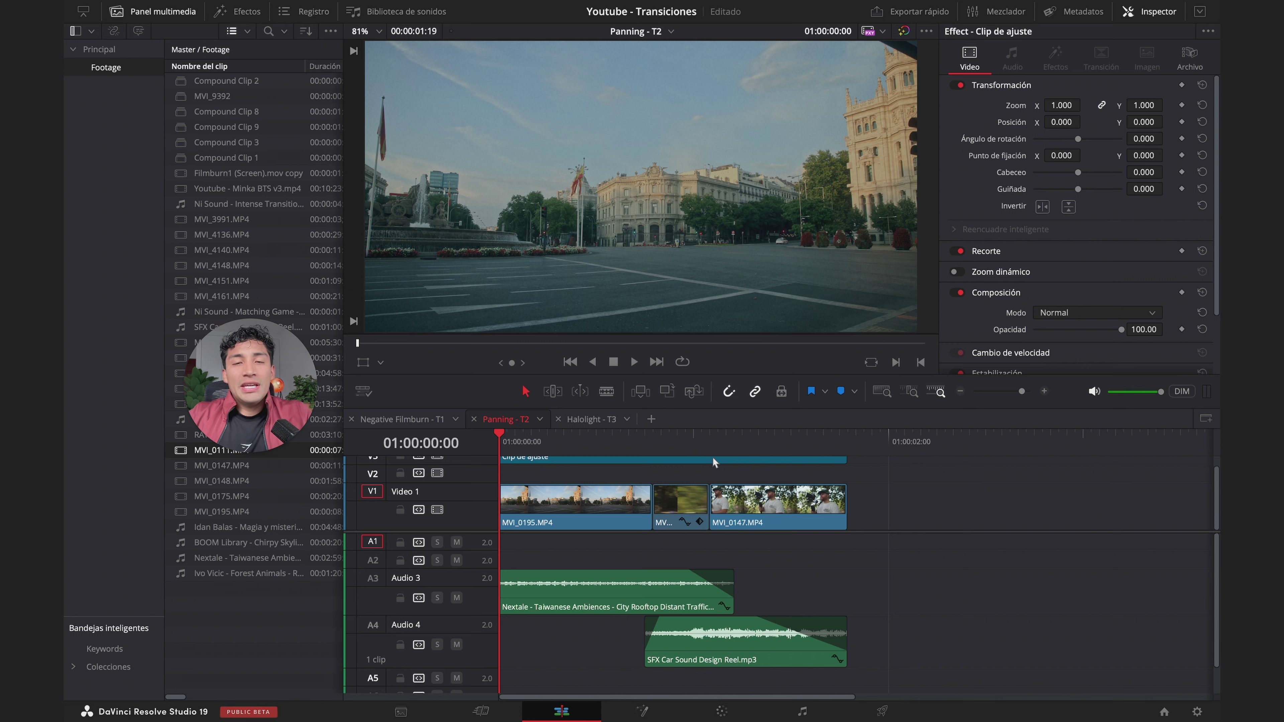
{"action": "left_click", "coordinate": [630, 440]}
{"action": "key", "text": "space"}
{"action": "left_click", "coordinate": [501, 441]}
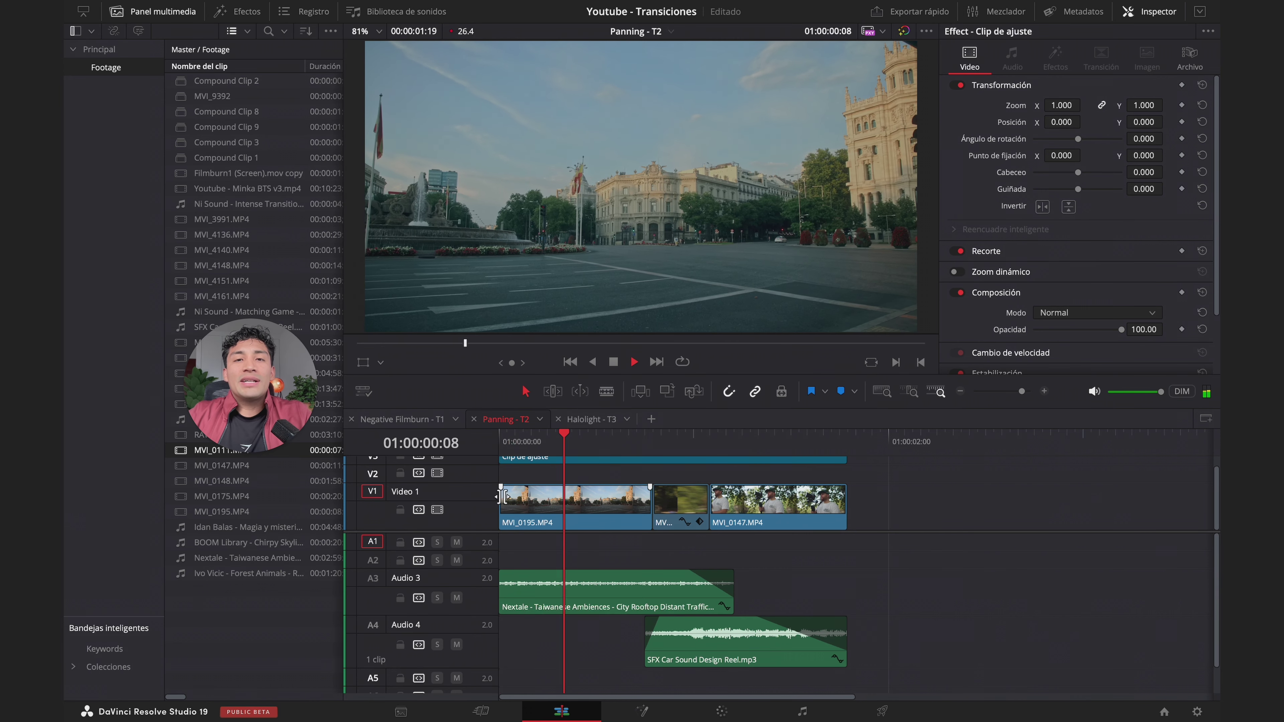
{"action": "key", "text": "space"}
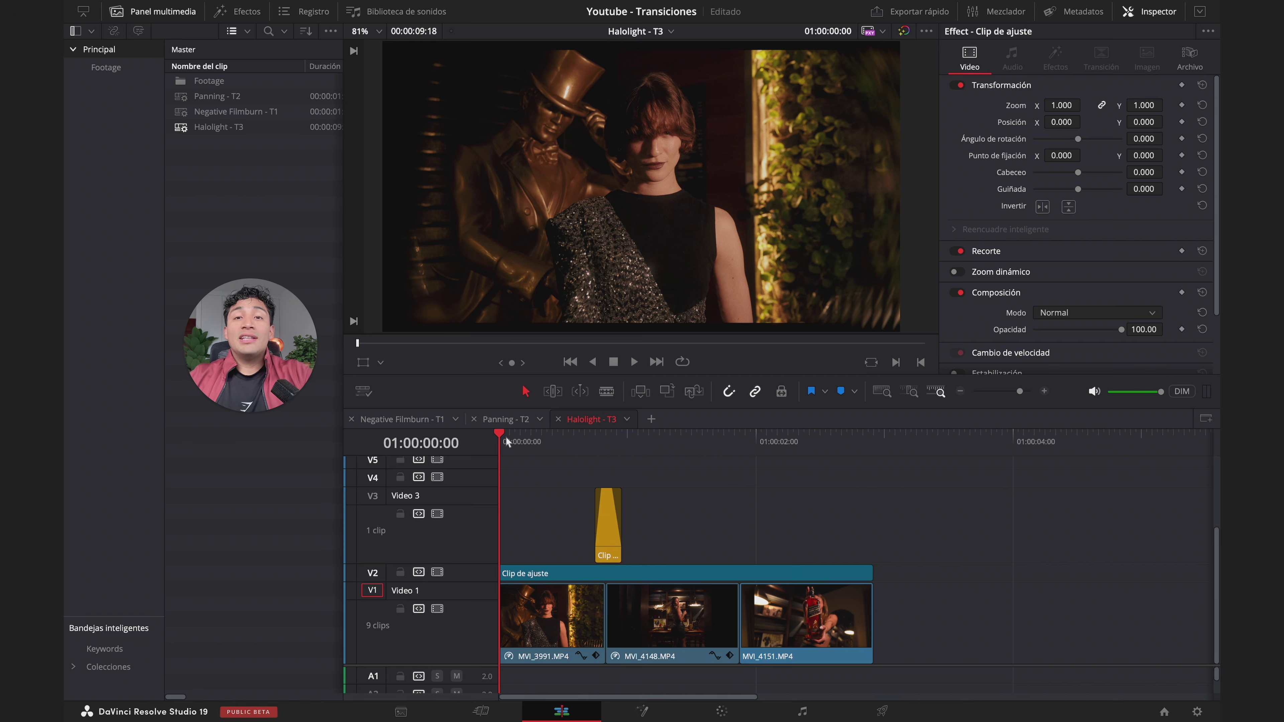
Play the Halolight - T3 timeline past its first cut, and return the playhead to 01:00:00:12
{"action": "key", "text": "space"}
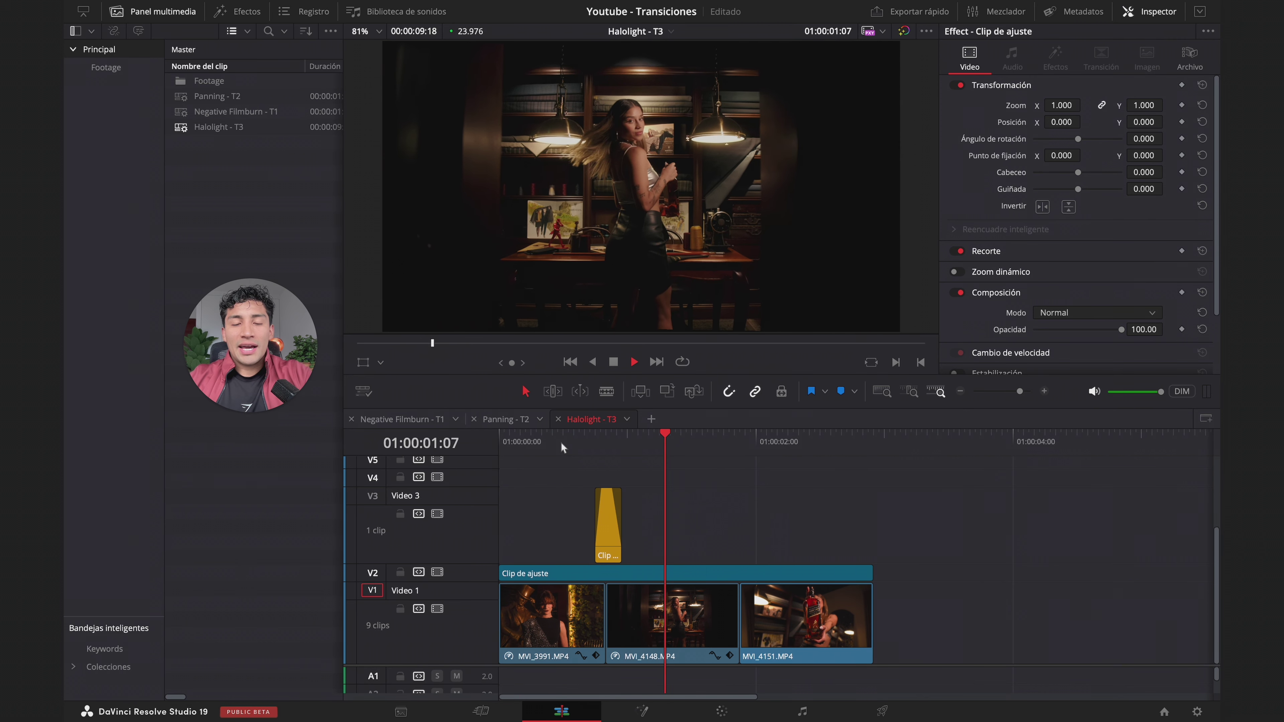
{"action": "key", "text": "space"}
{"action": "left_click", "coordinate": [562, 445]}
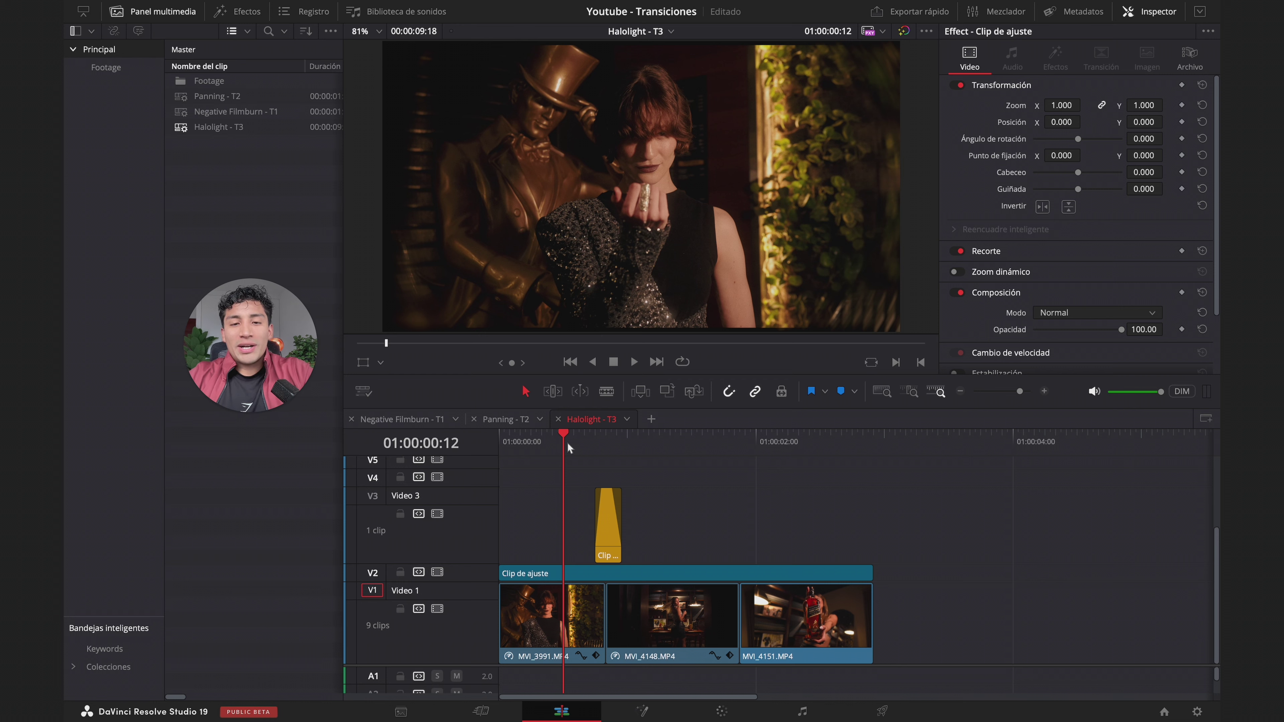
Advance frame by frame to 01:00:00:19 to examine how the Video 3 adjustment clip's effect begins
{"action": "key", "text": "Right"}
{"action": "key", "text": "Right"}
{"action": "key", "text": "Right"}
{"action": "key", "text": "Right"}
{"action": "key", "text": "Right"}
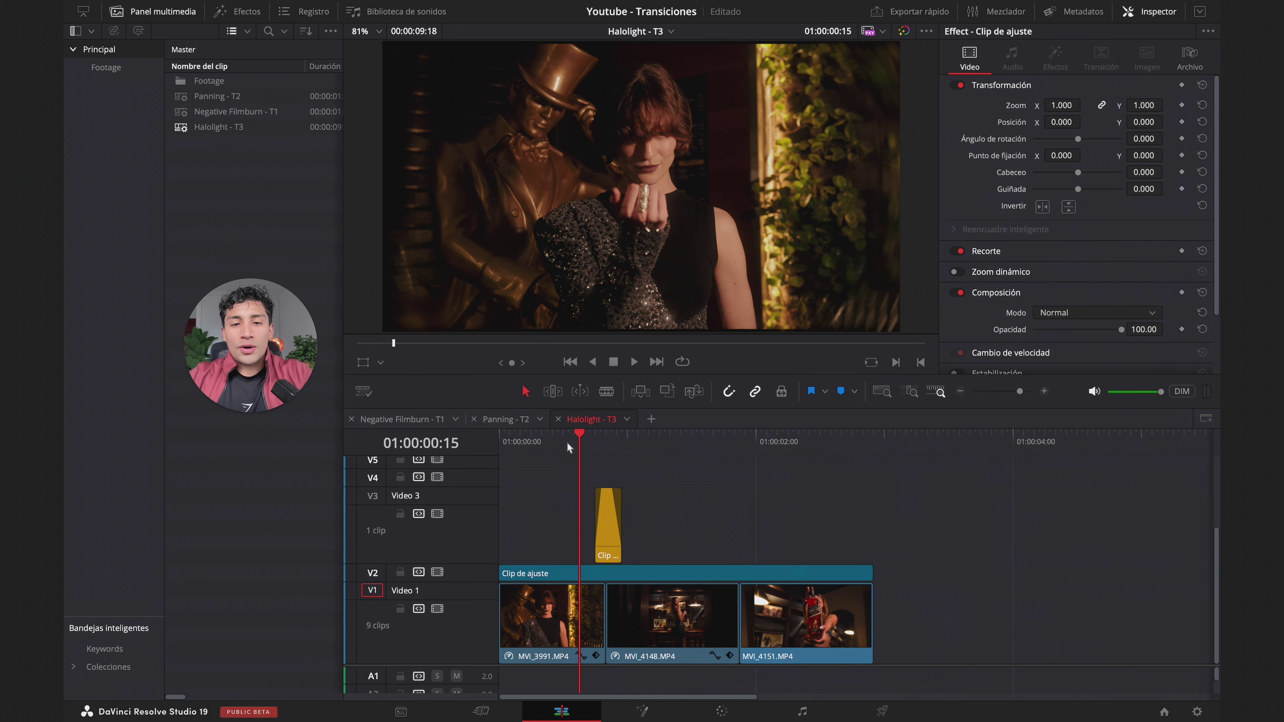
{"action": "key", "text": "Right"}
{"action": "key", "text": "Right"}
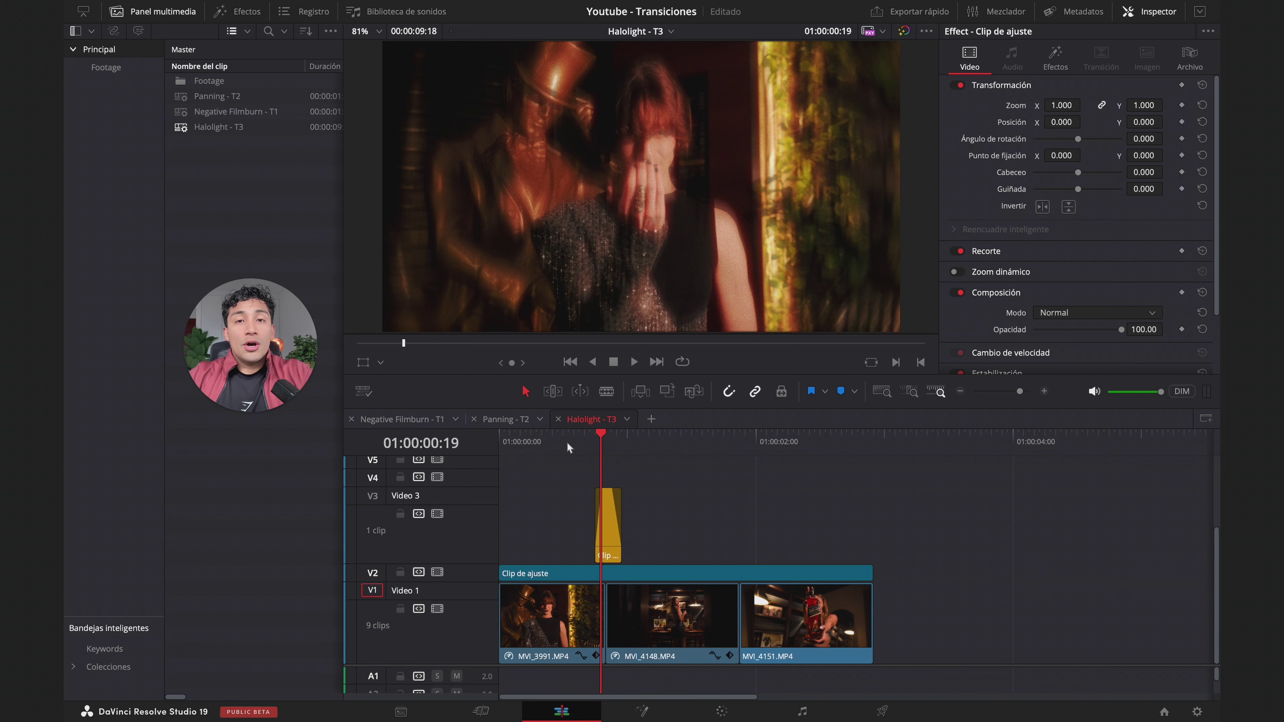
Compare the frames before, at and after the MVI_3991.MP4 to MVI_4148.MP4 cut to examine the adjustment clip's halo effect
{"action": "key", "text": "Left"}
{"action": "key", "text": "Right"}
{"action": "key", "text": "Left"}
{"action": "key", "text": "Right"}
{"action": "key", "text": "Left"}
{"action": "key", "text": "Right"}
{"action": "key", "text": "Left"}
{"action": "key", "text": "Right"}
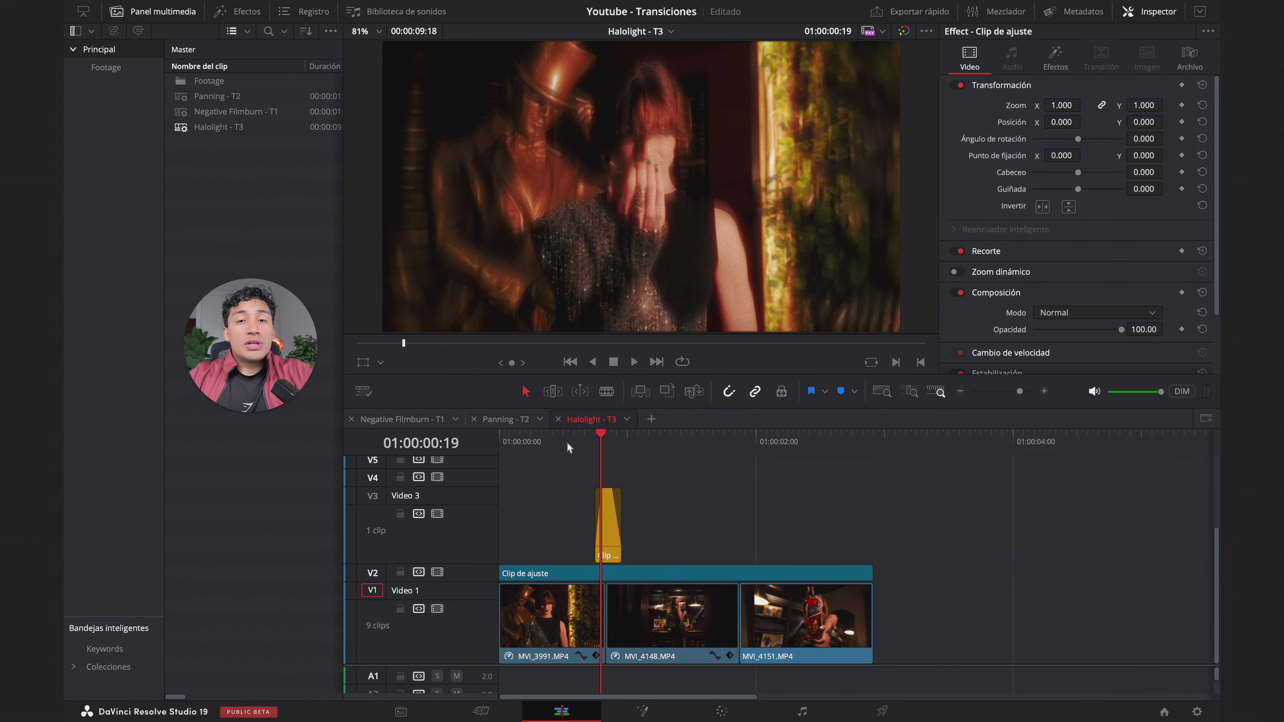
{"action": "key", "text": "Right"}
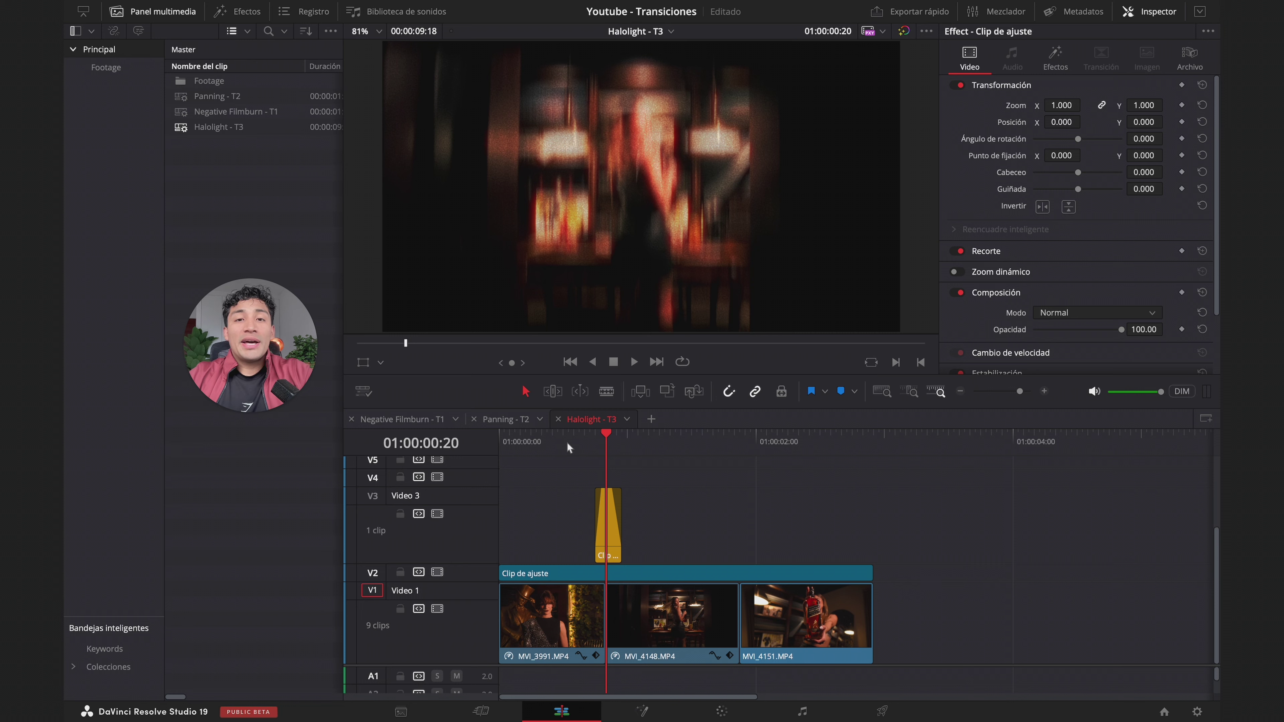
{"action": "key", "text": "Right"}
{"action": "key", "text": "Right"}
{"action": "key", "text": "Left"}
{"action": "key", "text": "Left"}
{"action": "key", "text": "Left"}
{"action": "key", "text": "Left"}
{"action": "key", "text": "Left"}
{"action": "key", "text": "Right"}
{"action": "key", "text": "Right"}
{"action": "key", "text": "Left"}
{"action": "key", "text": "Left"}
{"action": "key", "text": "Right"}
{"action": "key", "text": "Right"}
{"action": "key", "text": "Right"}
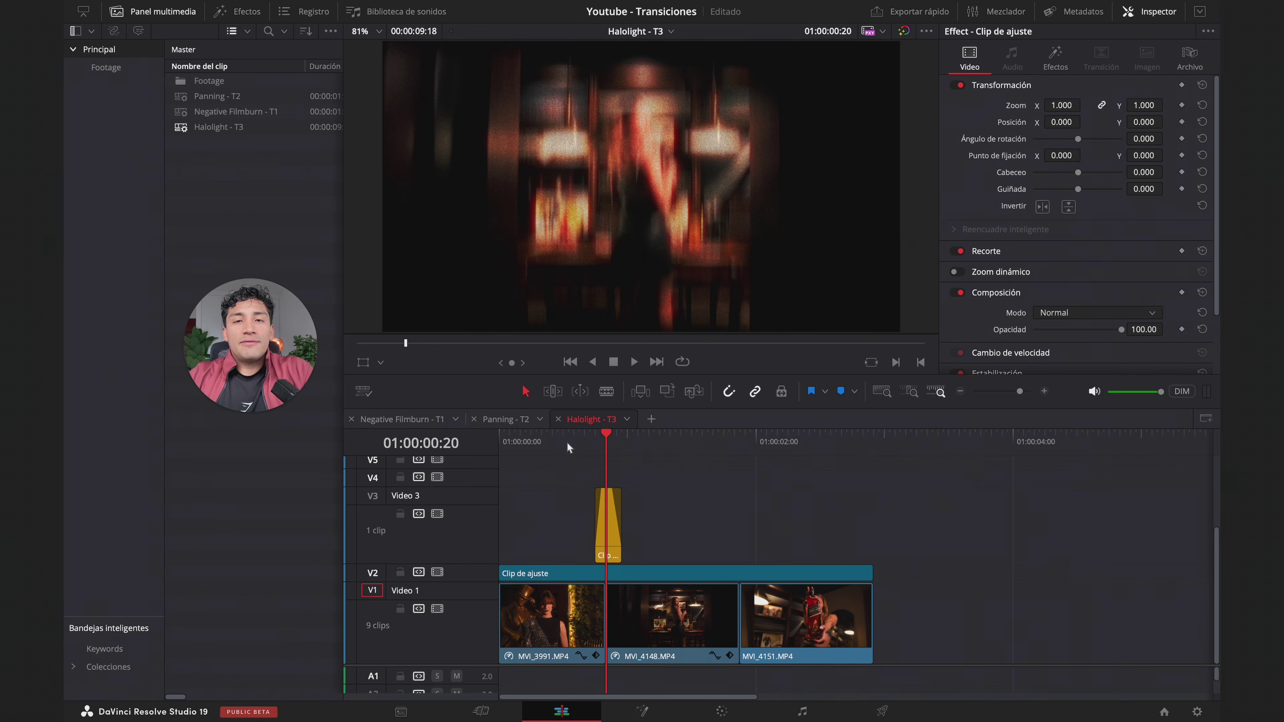
Step through the frames after the first cut, and replay the halo transition from 01:00:00:13
{"action": "key", "text": "Right"}
{"action": "key", "text": "Right"}
{"action": "key", "text": "Right"}
{"action": "key", "text": "Right"}
{"action": "key", "text": "Right"}
{"action": "left_click", "coordinate": [567, 442]}
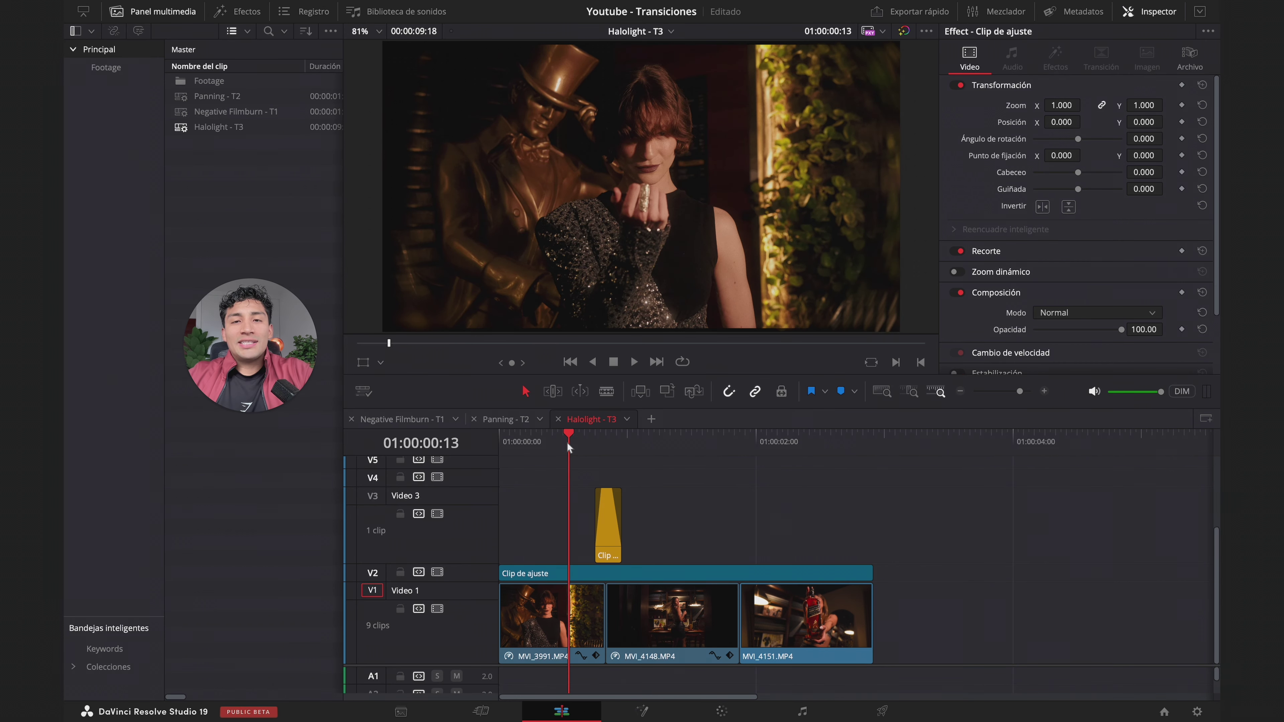
{"action": "key", "text": "space"}
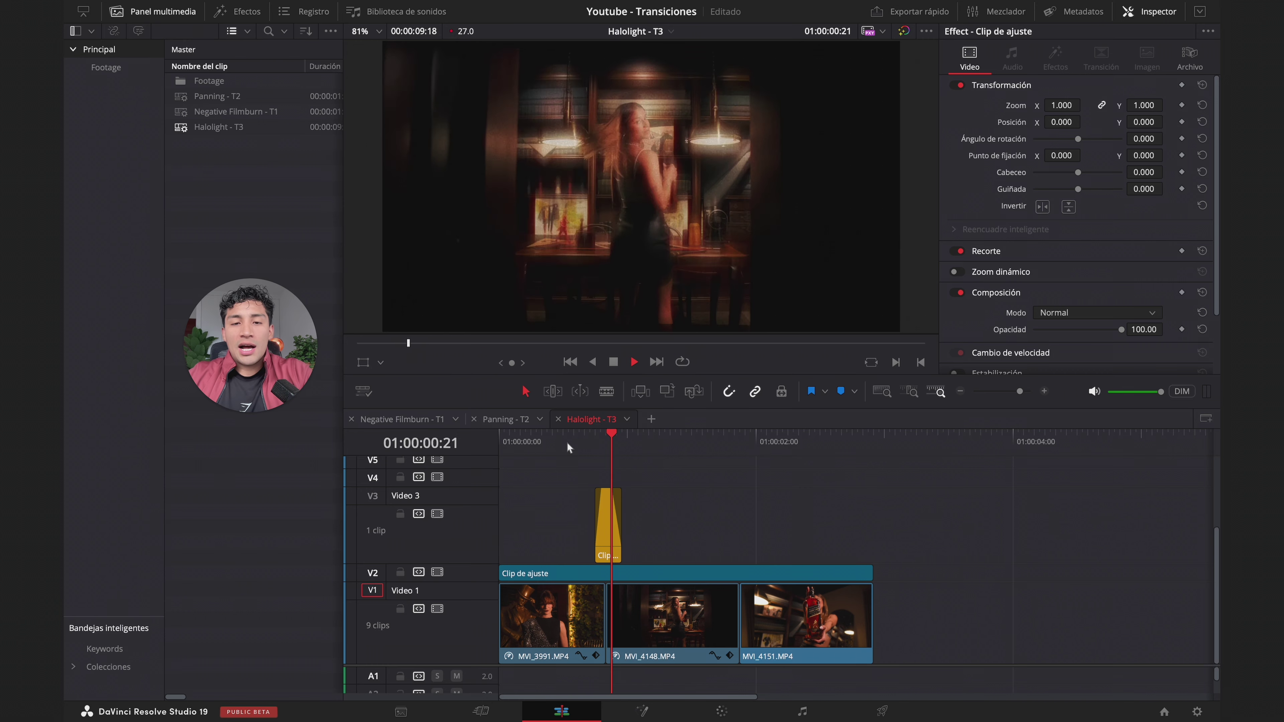
{"action": "key", "text": "space"}
Find the Clip de ajuste effect by searching for "clip" and place it on Video 3 above the MVI_4148.MP4 to MVI_4151.MP4 cut
{"action": "left_click", "coordinate": [246, 18]}
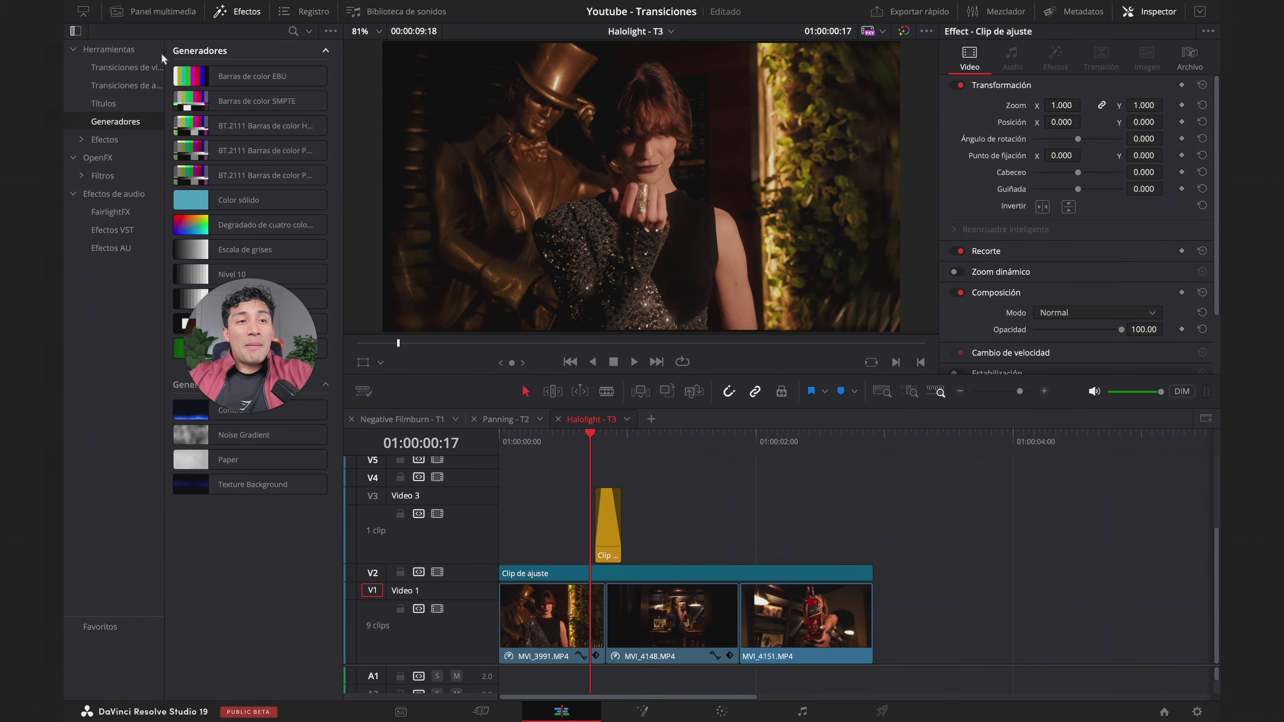
{"action": "left_click", "coordinate": [162, 55]}
{"action": "left_click", "coordinate": [293, 31]}
{"action": "type", "text": "c"}
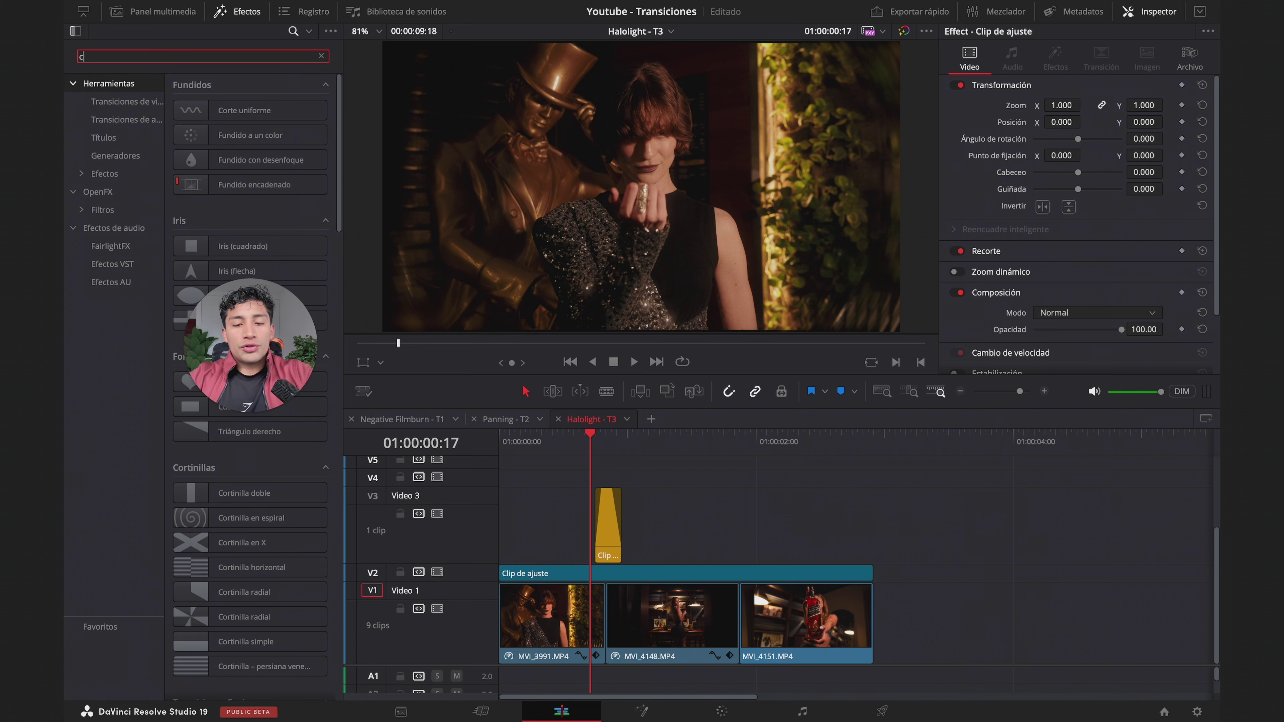
{"action": "type", "text": "lip"}
{"action": "left_click_drag", "start_coordinate": [241, 109], "coordinate": [734, 529]}
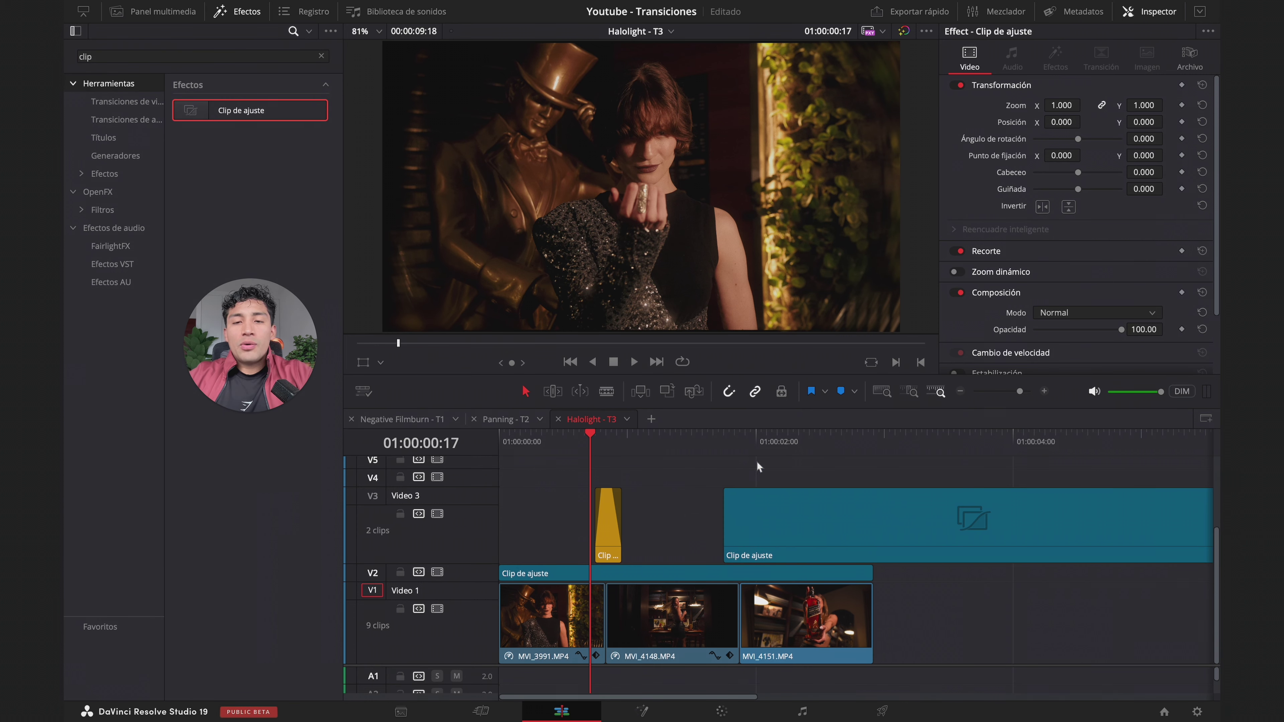
Trim the start of the new adjustment clip to 01:00:01:19, two frames before the MVI_4151.MP4 cut
{"action": "left_click", "coordinate": [740, 448]}
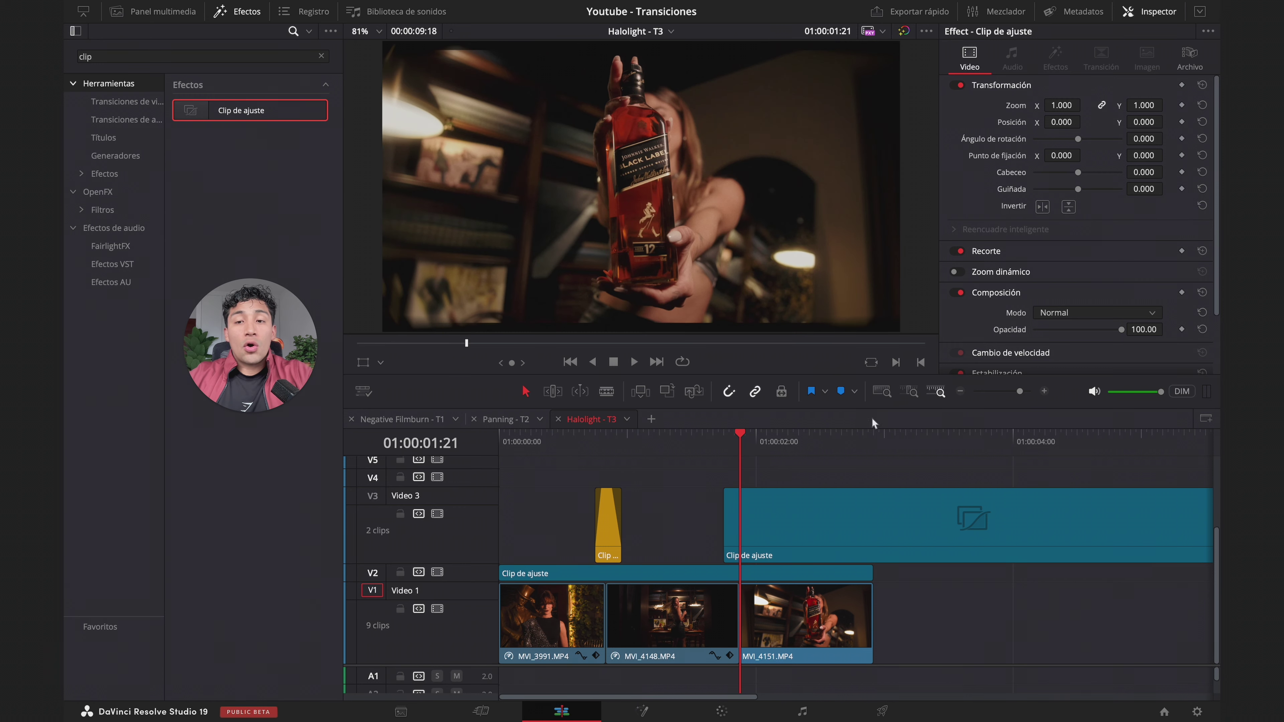
{"action": "left_click", "coordinate": [1043, 392]}
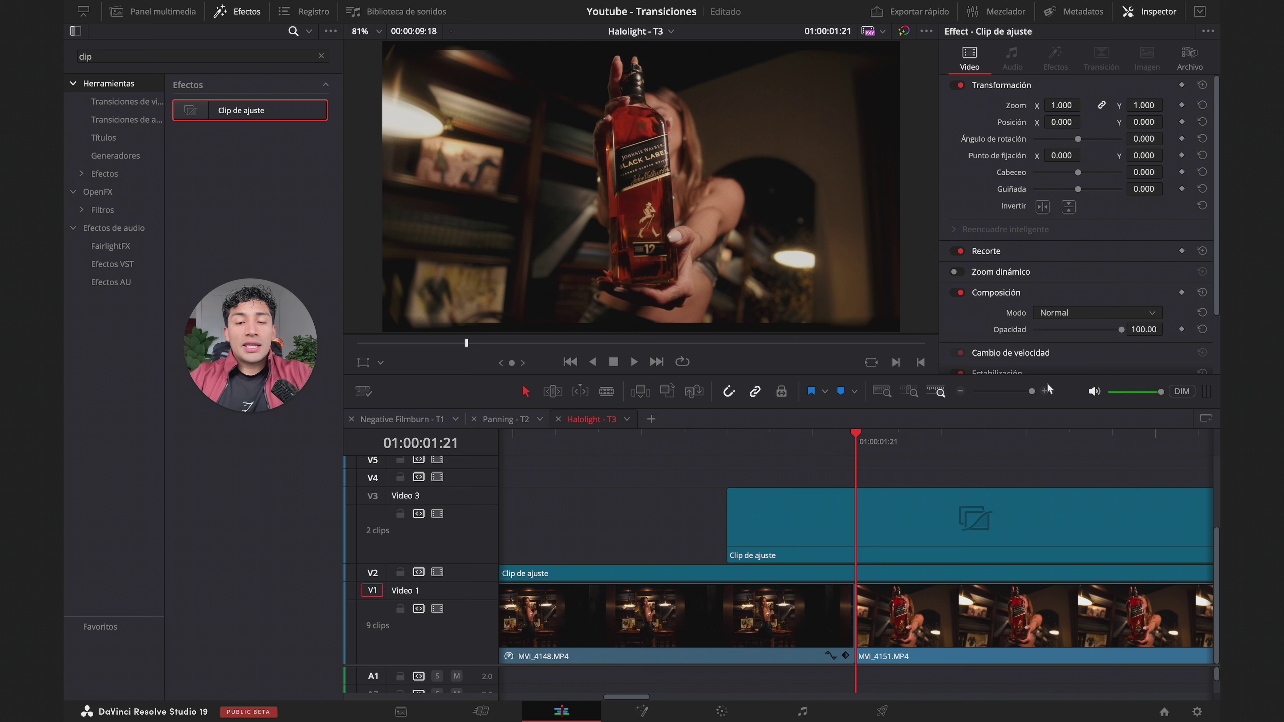
{"action": "key", "text": "Left"}
{"action": "key", "text": "Left"}
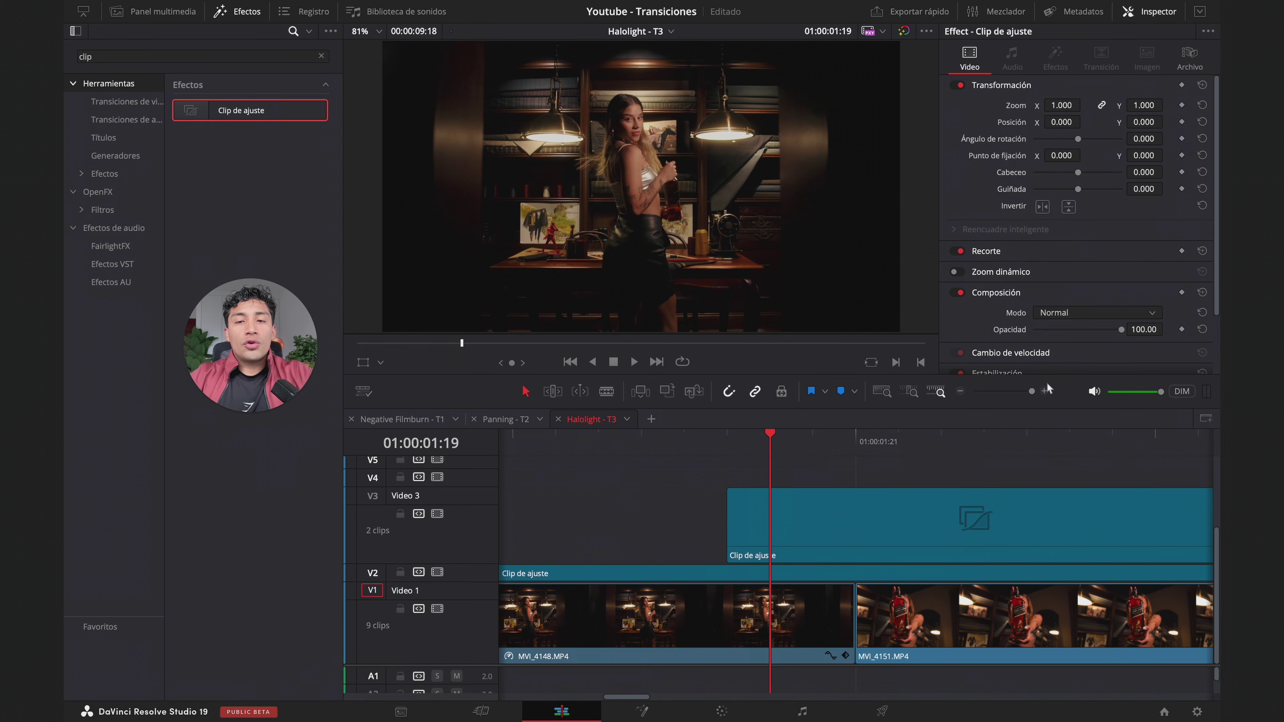
{"action": "left_click_drag", "start_coordinate": [739, 524], "coordinate": [781, 521]}
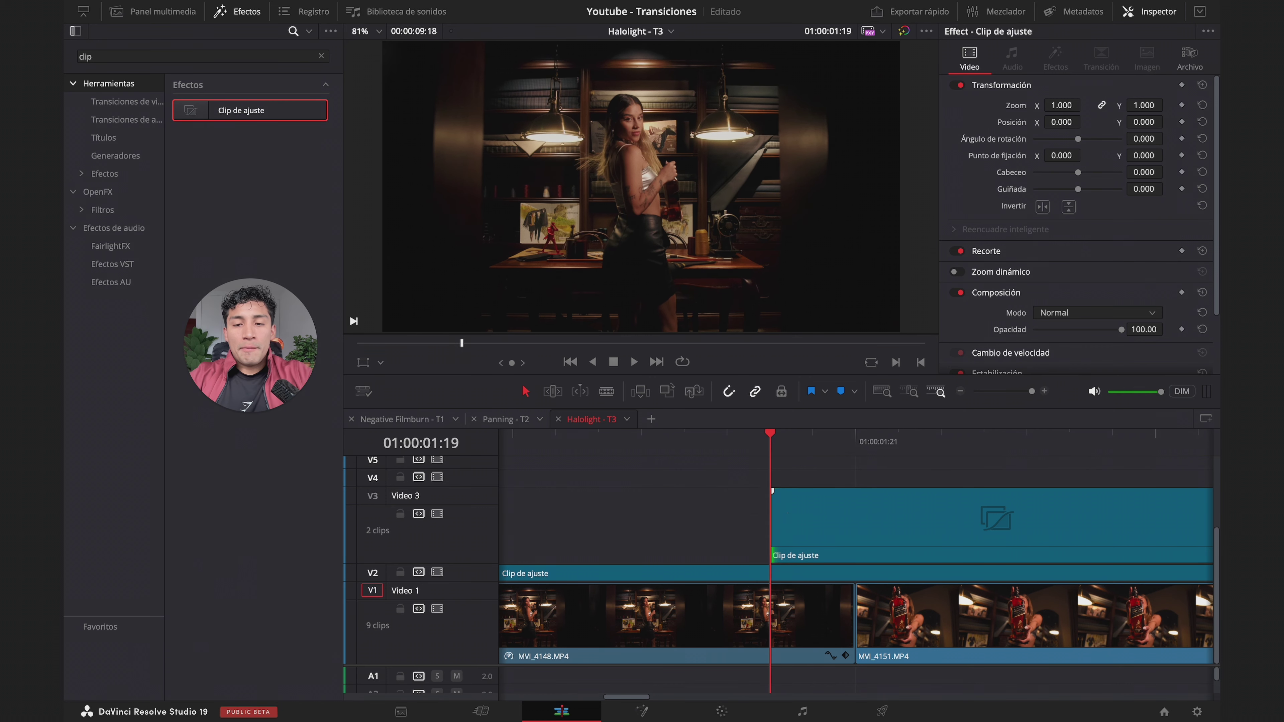
Split the new adjustment clip at 01:00:02:00, three frames after the cut, and delete the remainder
{"action": "key", "text": "Right"}
{"action": "key", "text": "Right"}
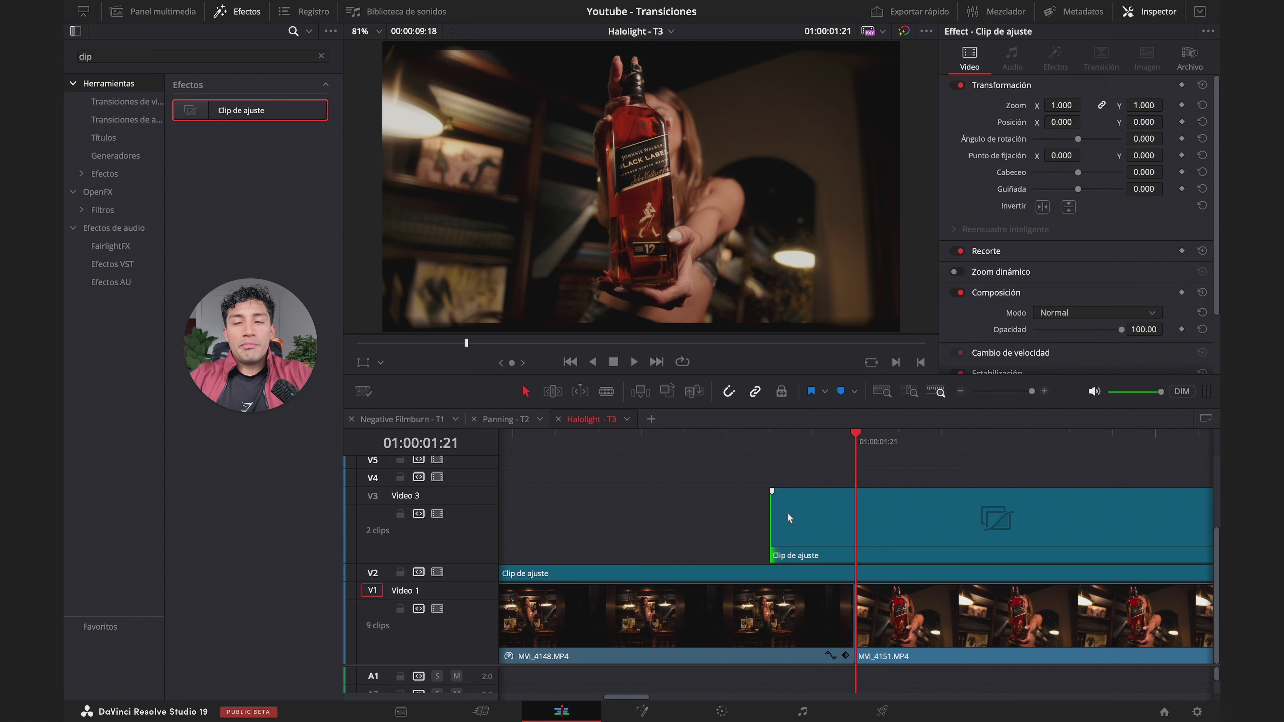
{"action": "key", "text": "Right"}
{"action": "key", "text": "Right"}
{"action": "key", "text": "Right"}
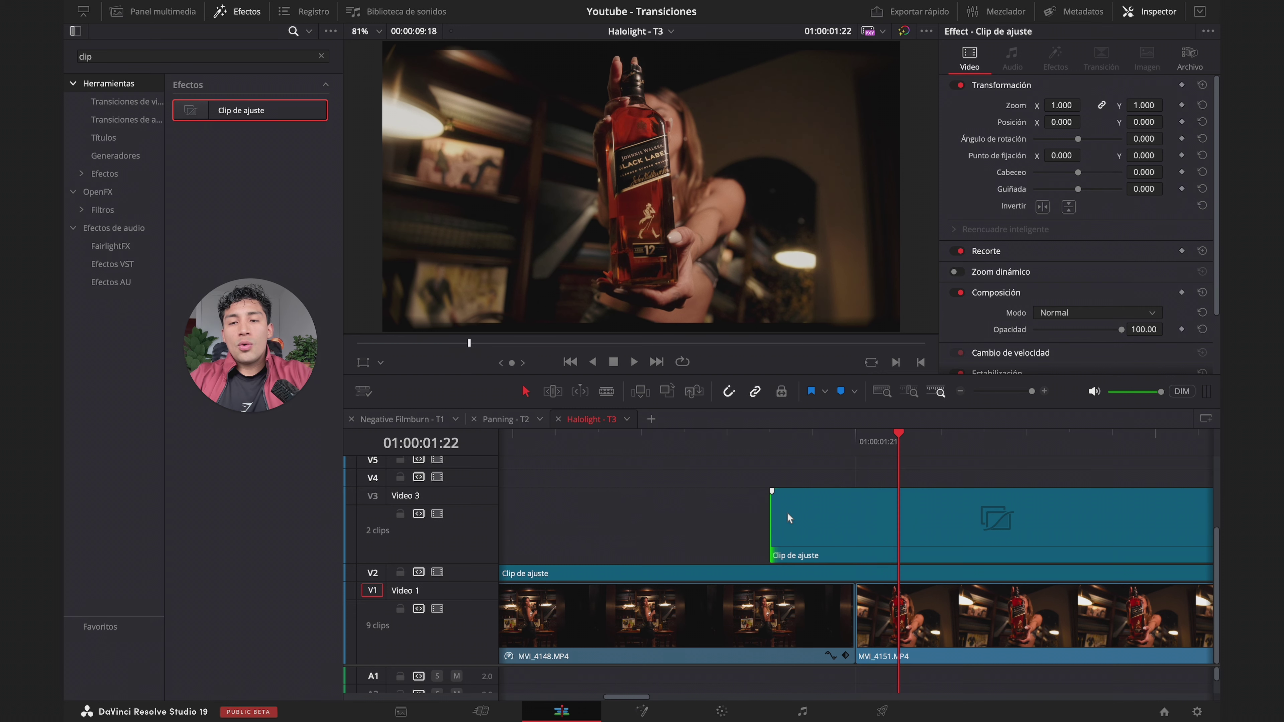
{"action": "left_click", "coordinate": [823, 515]}
{"action": "key", "text": "ctrl+b"}
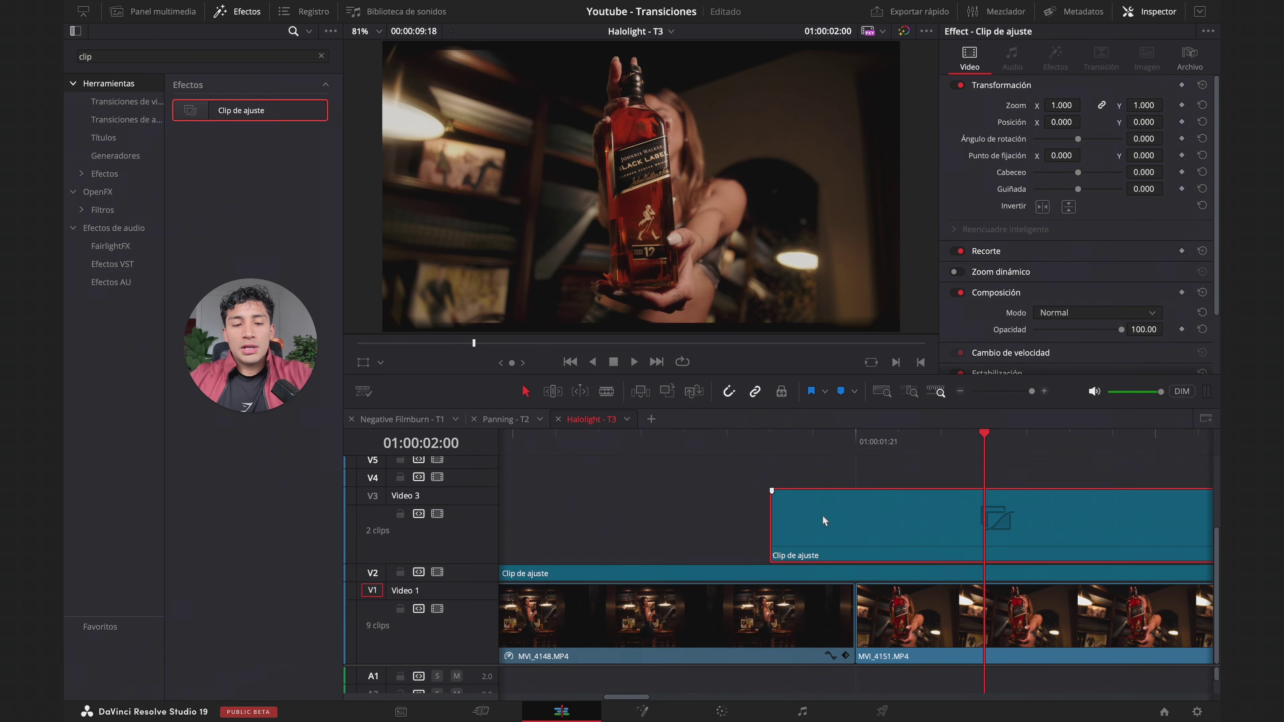
{"action": "left_click", "coordinate": [1010, 513]}
{"action": "key", "text": "Delete"}
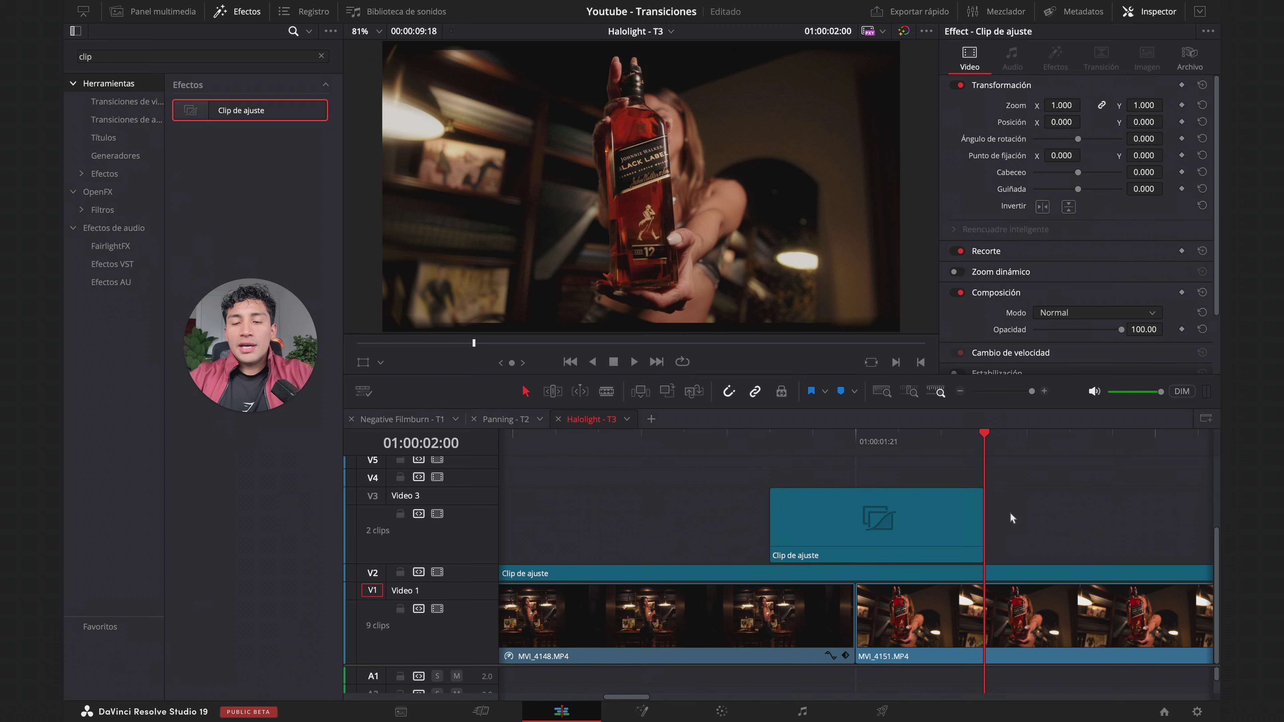
Step through the frames around the second cut to check the adjustment clip's span, and return the playhead to 01:00:01:21
{"action": "left_click", "coordinate": [849, 444]}
{"action": "key", "text": "Right"}
{"action": "key", "text": "Right"}
{"action": "key", "text": "Right"}
{"action": "key", "text": "Left"}
{"action": "key", "text": "Left"}
{"action": "key", "text": "Left"}
{"action": "key", "text": "Left"}
{"action": "key", "text": "Left"}
{"action": "scroll", "coordinate": [849, 445], "scroll_direction": "right", "scroll_amount": 1}
{"action": "left_click", "coordinate": [842, 437]}
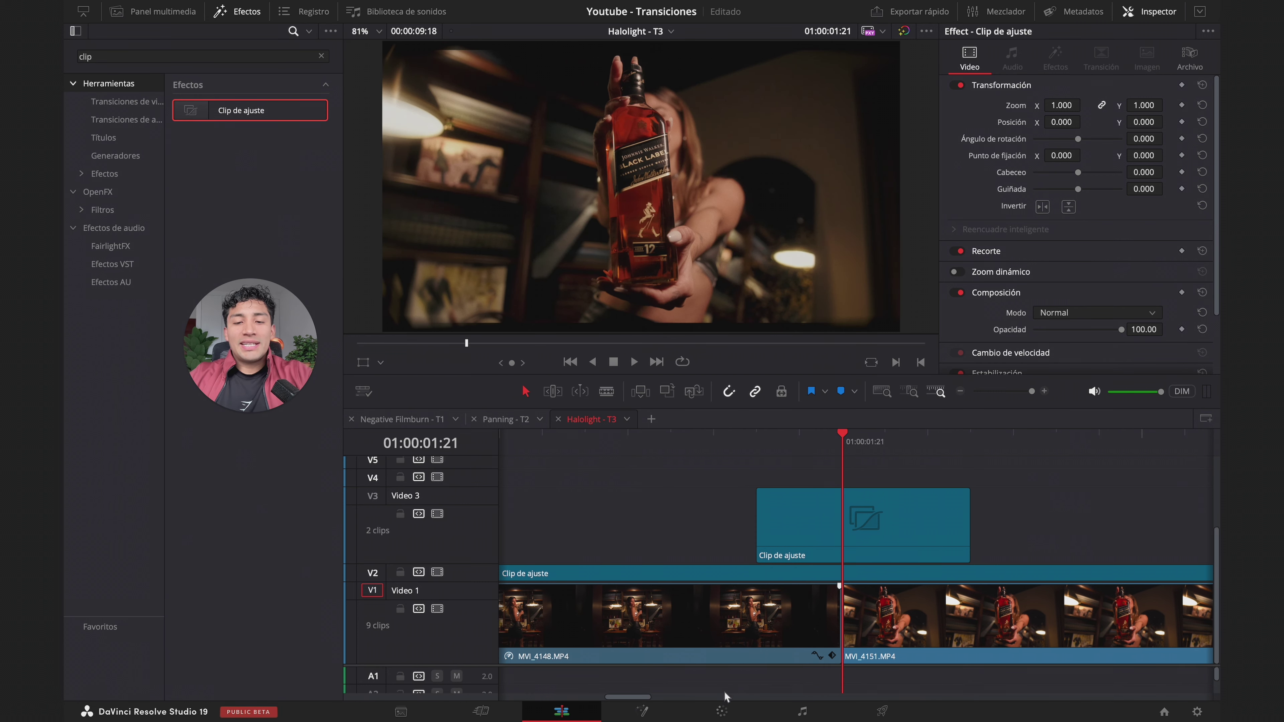
On the Color page, brighten the adjustment clip by moving its custom curve's white point inward along the upper edge
{"action": "left_click", "coordinate": [724, 710]}
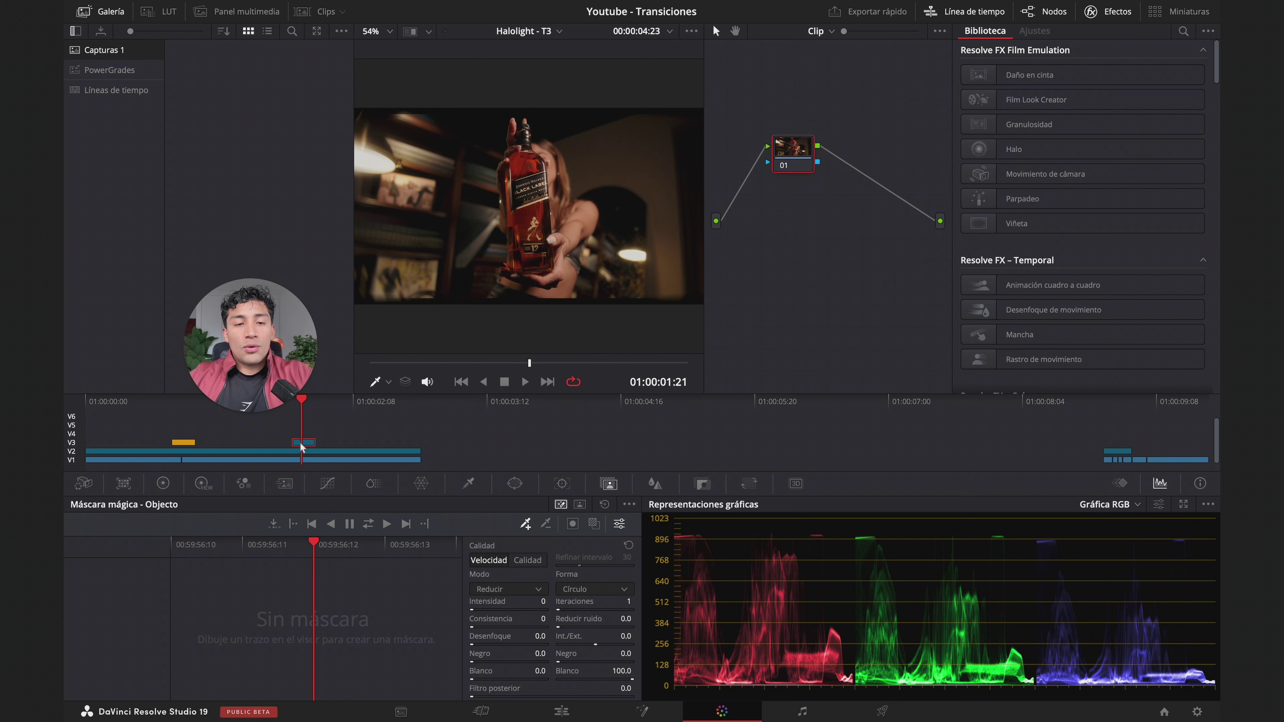
{"action": "left_click", "coordinate": [329, 486]}
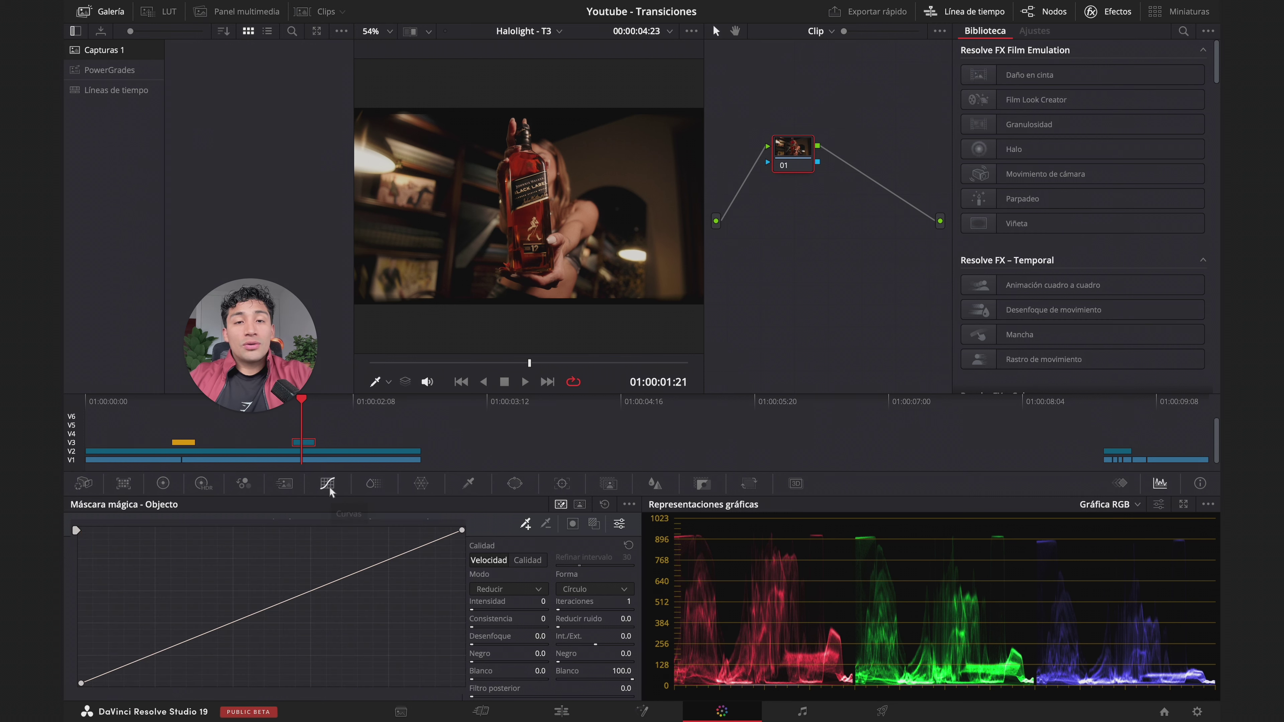
{"action": "left_click_drag", "start_coordinate": [459, 531], "coordinate": [322, 516]}
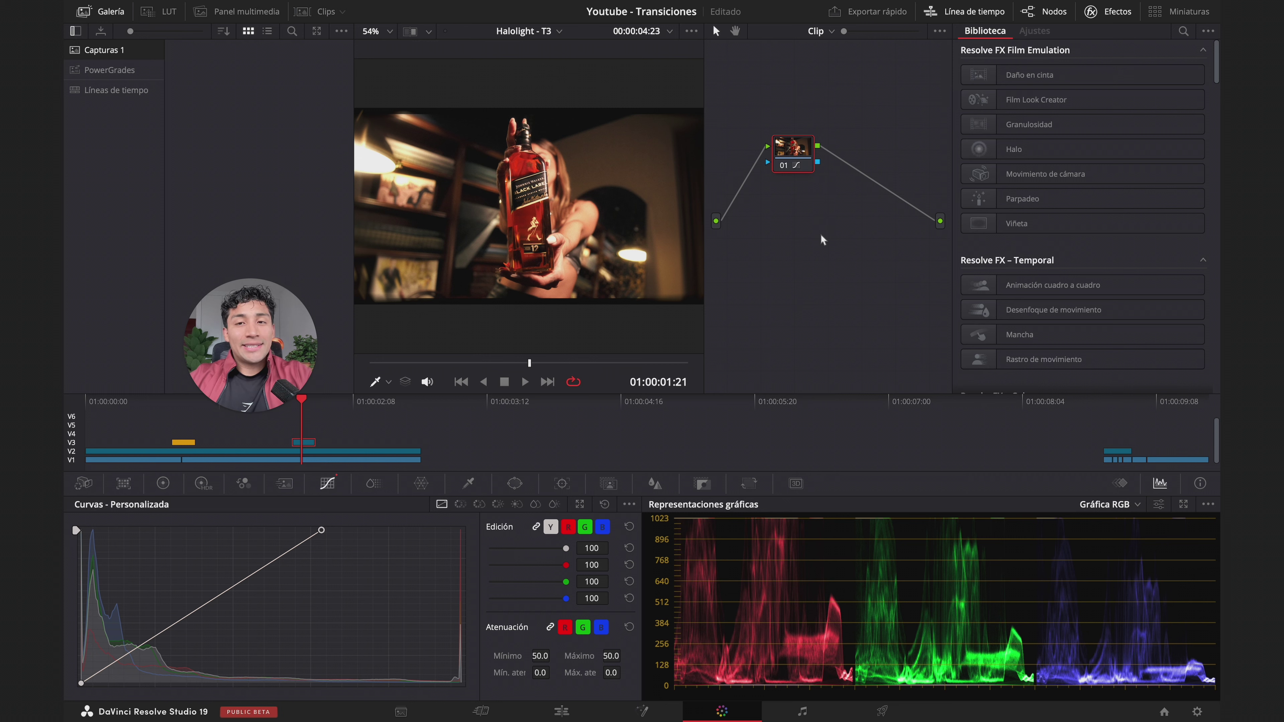
Add a serial node with the Halo effect, setting Límite 0.101, Intensidad 0.679, Gamma 1.613 and Saturación 1.326
{"action": "key", "text": "alt+s"}
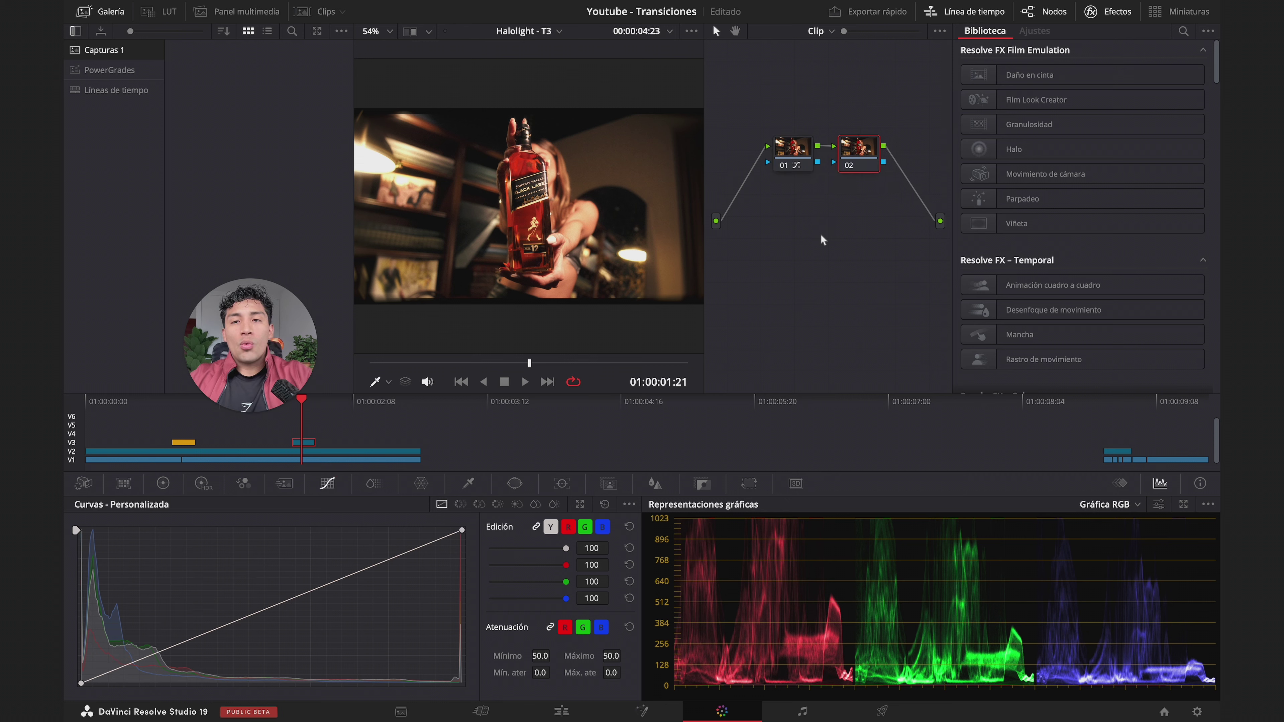
{"action": "left_click", "coordinate": [1183, 31]}
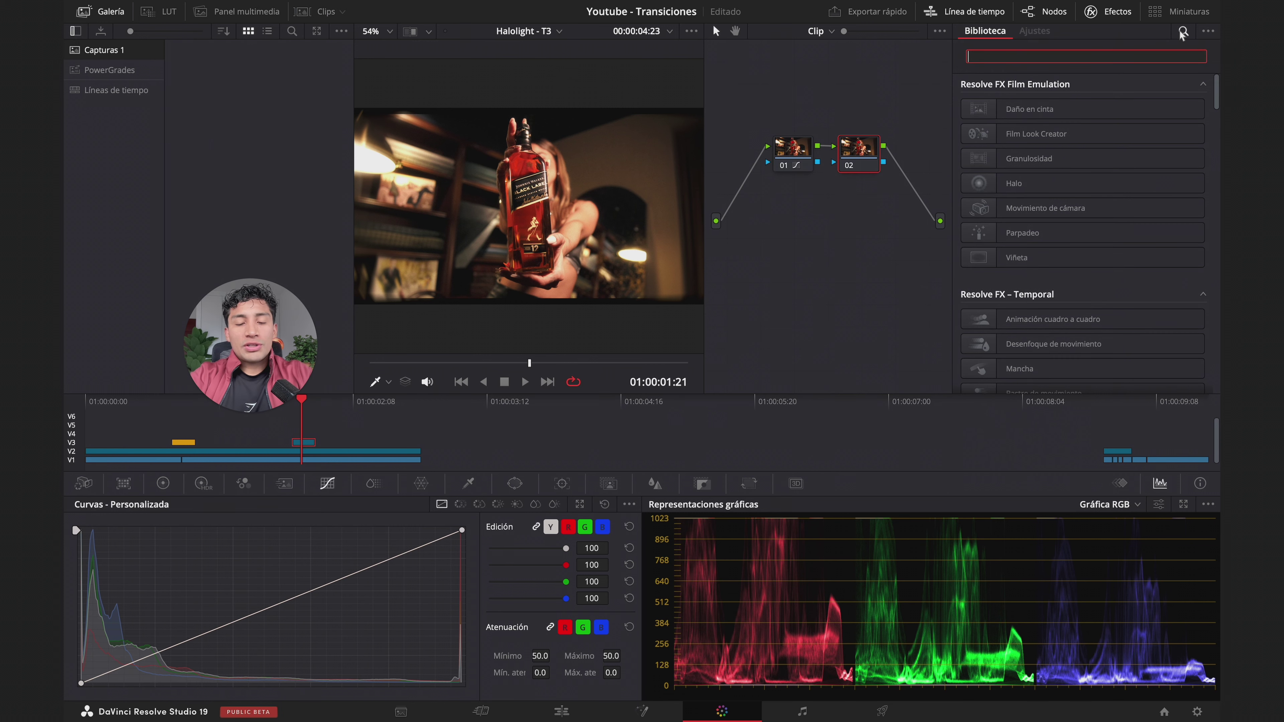
{"action": "type", "text": "halo"}
{"action": "left_click_drag", "start_coordinate": [1021, 110], "coordinate": [870, 157]}
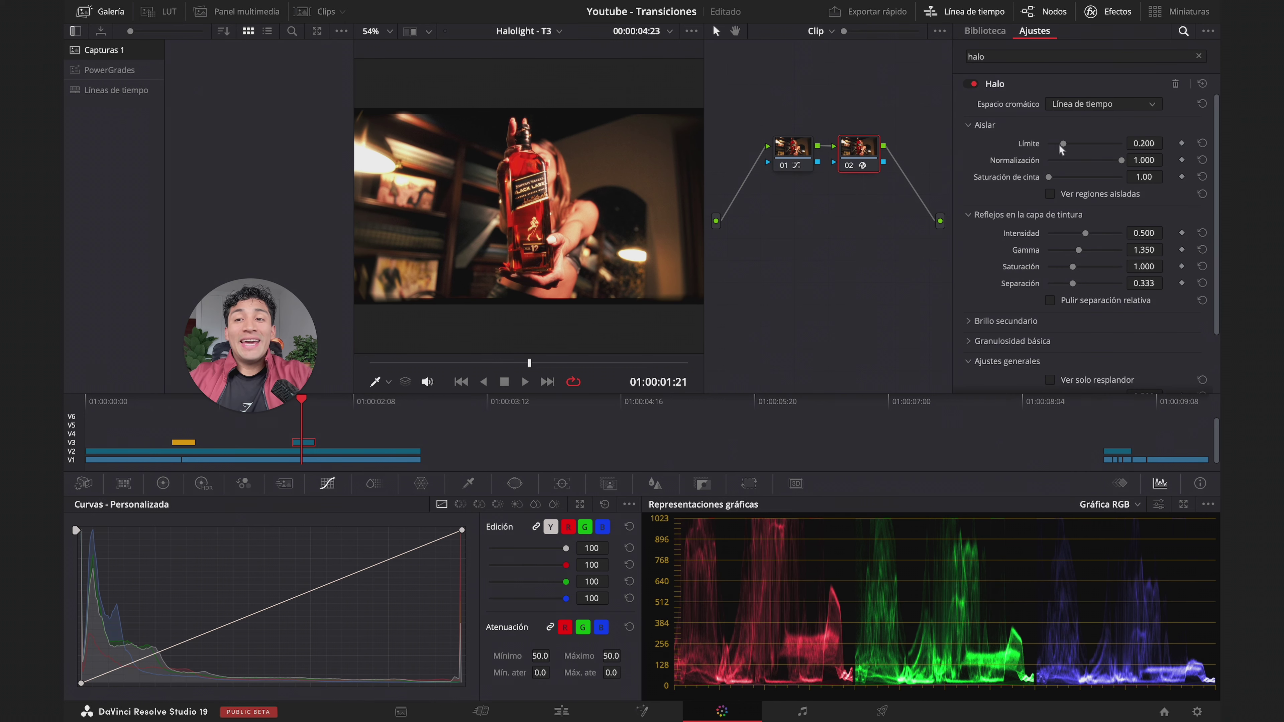
{"action": "left_click_drag", "start_coordinate": [1063, 144], "coordinate": [1057, 152]}
{"action": "left_click_drag", "start_coordinate": [1086, 233], "coordinate": [1089, 264]}
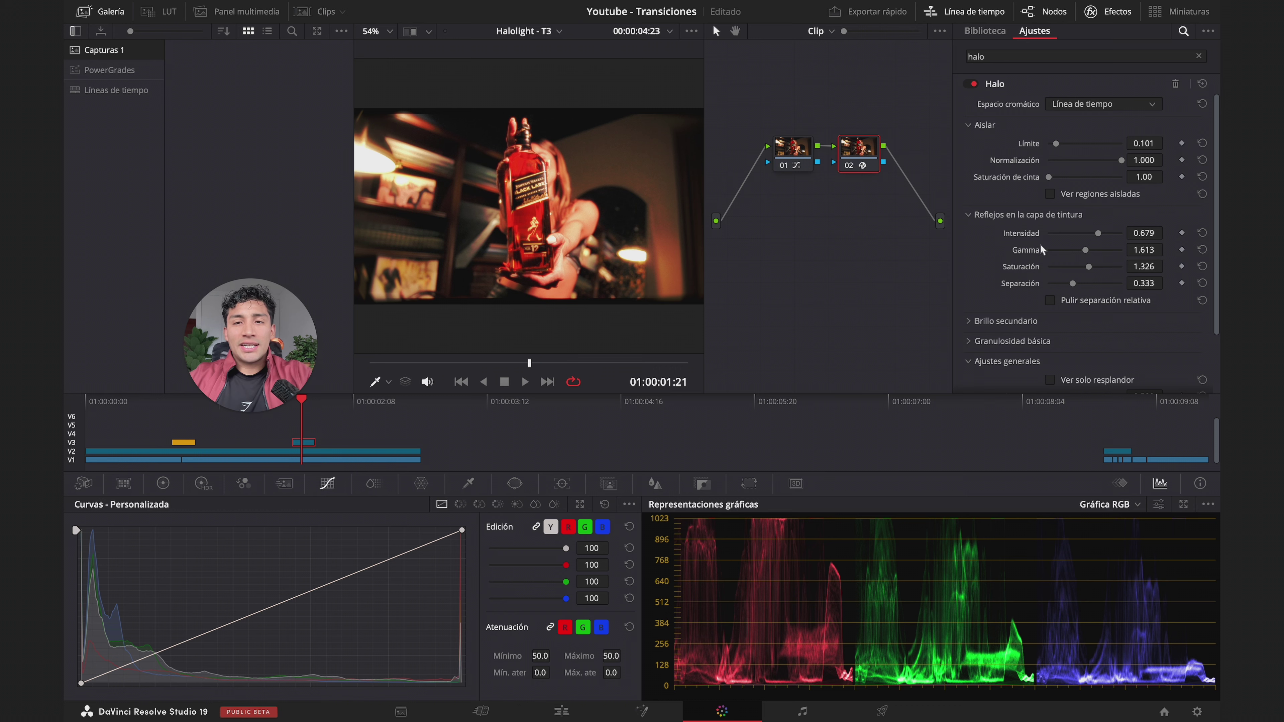
Add a third node and apply the Granulosidad film grain effect to it
{"action": "key", "text": "alt+s"}
{"action": "left_click", "coordinate": [1199, 55]}
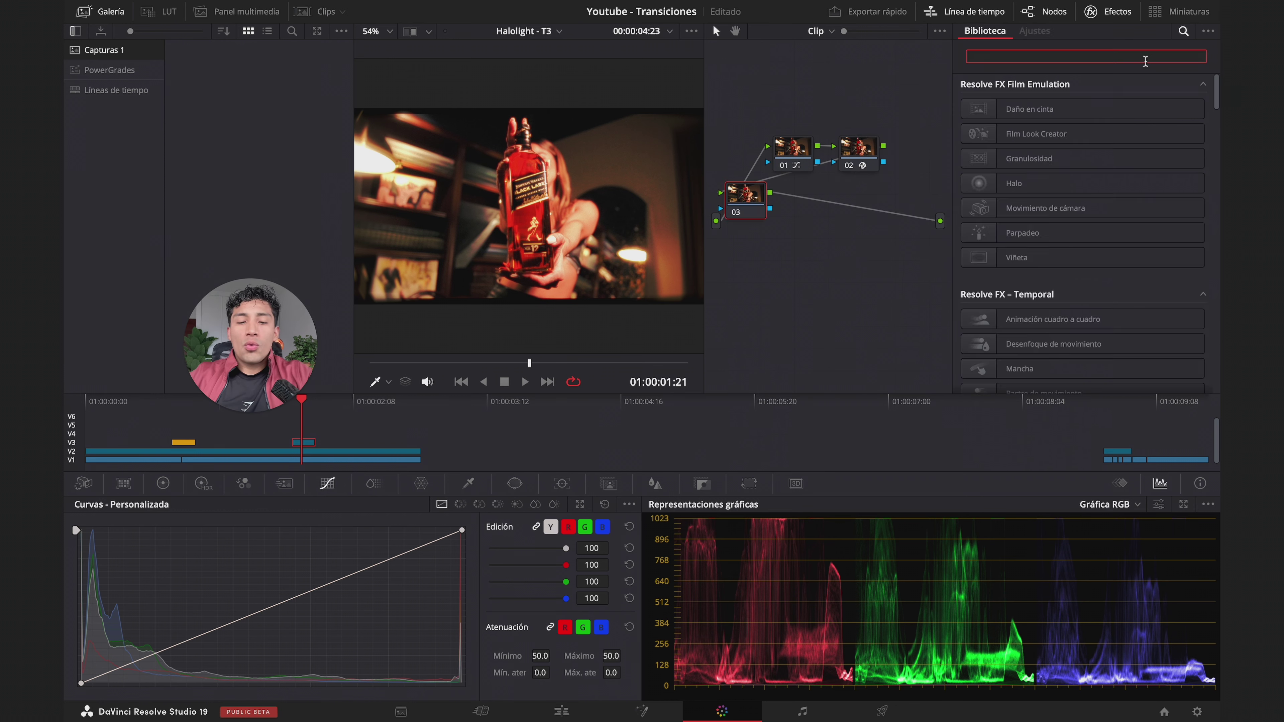
{"action": "type", "text": "granu"}
{"action": "left_click_drag", "start_coordinate": [1036, 109], "coordinate": [745, 206]}
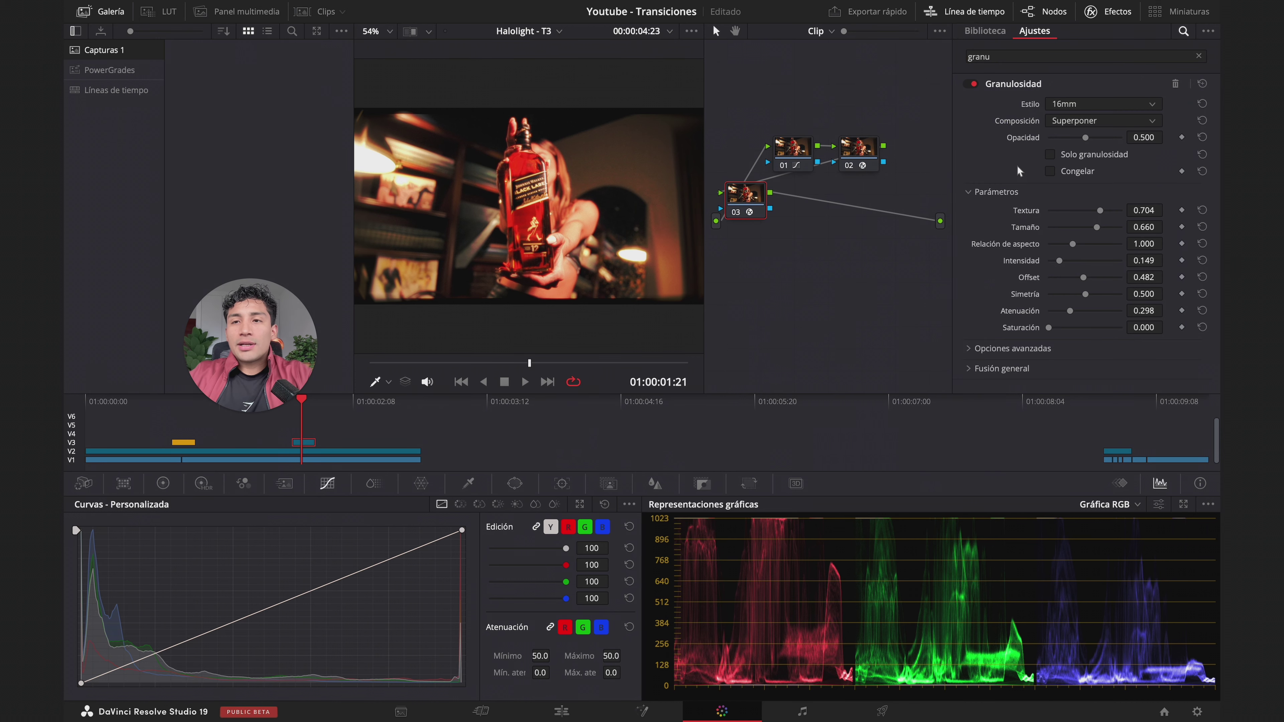
Base the grain on the 8mm 500T style, with Opacidad 0.881, Textura 0.835 and Tamaño 0.514
{"action": "left_click", "coordinate": [1065, 106]}
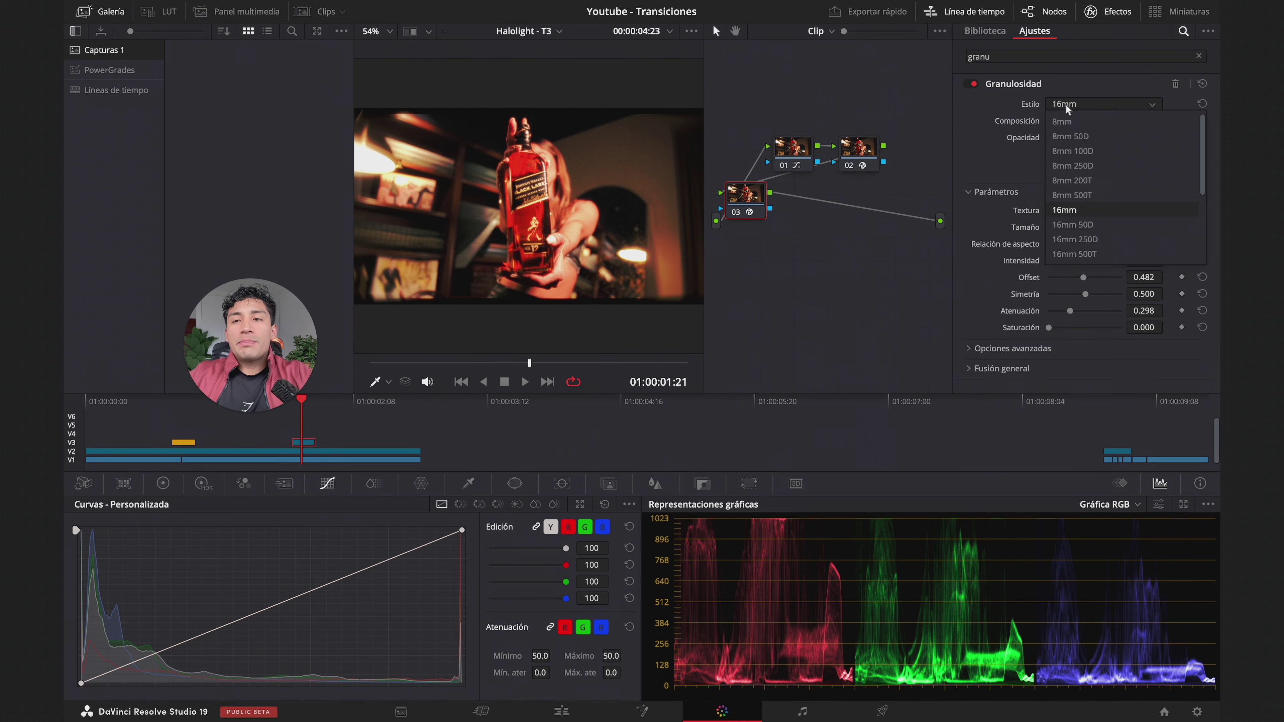
{"action": "left_click", "coordinate": [1099, 196]}
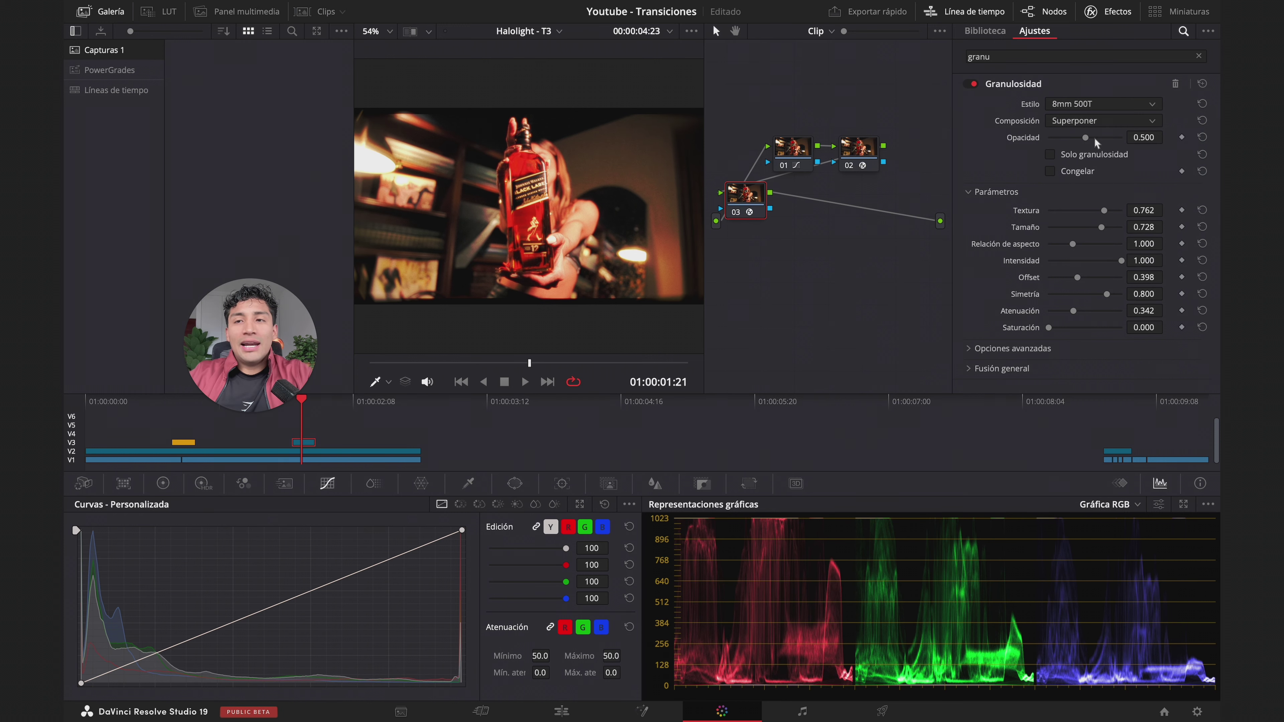
{"action": "left_click_drag", "start_coordinate": [1089, 139], "coordinate": [1115, 140]}
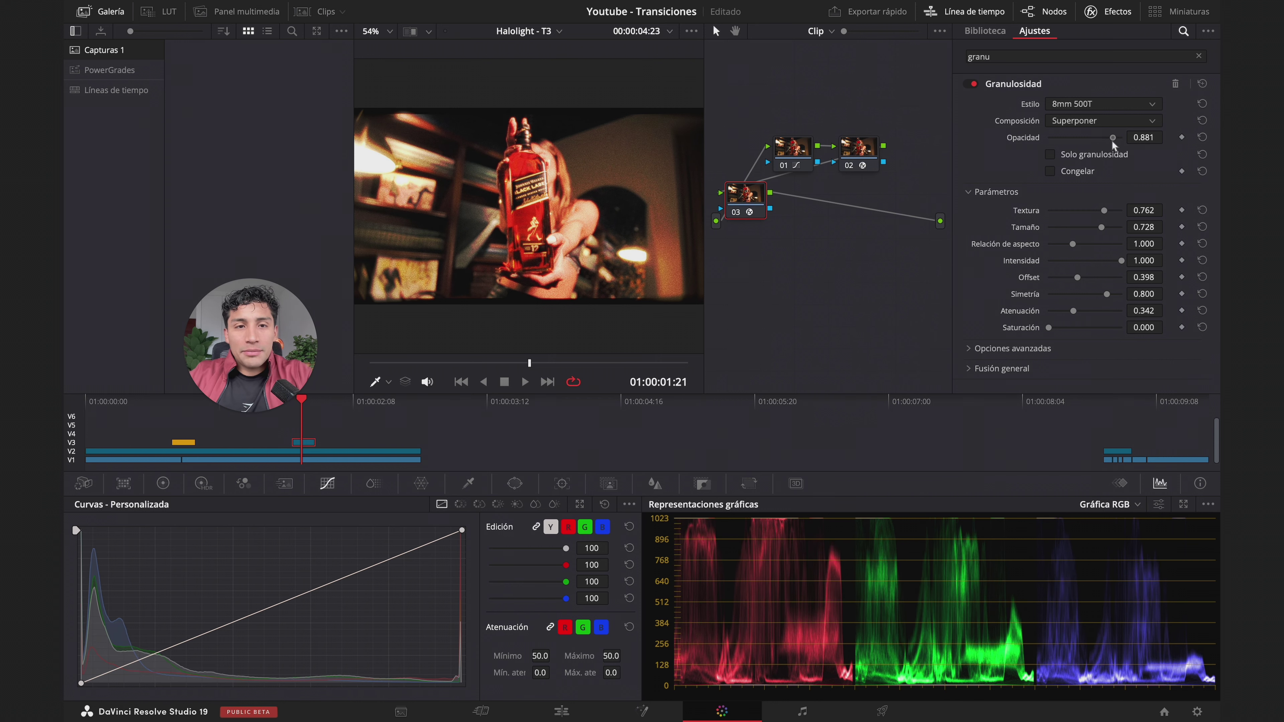
{"action": "mouse_move", "coordinate": [1102, 230]}
{"action": "left_mouse_down"}
{"action": "mouse_move", "coordinate": [1061, 232]}
{"action": "mouse_move", "coordinate": [1088, 232]}
{"action": "left_mouse_up"}
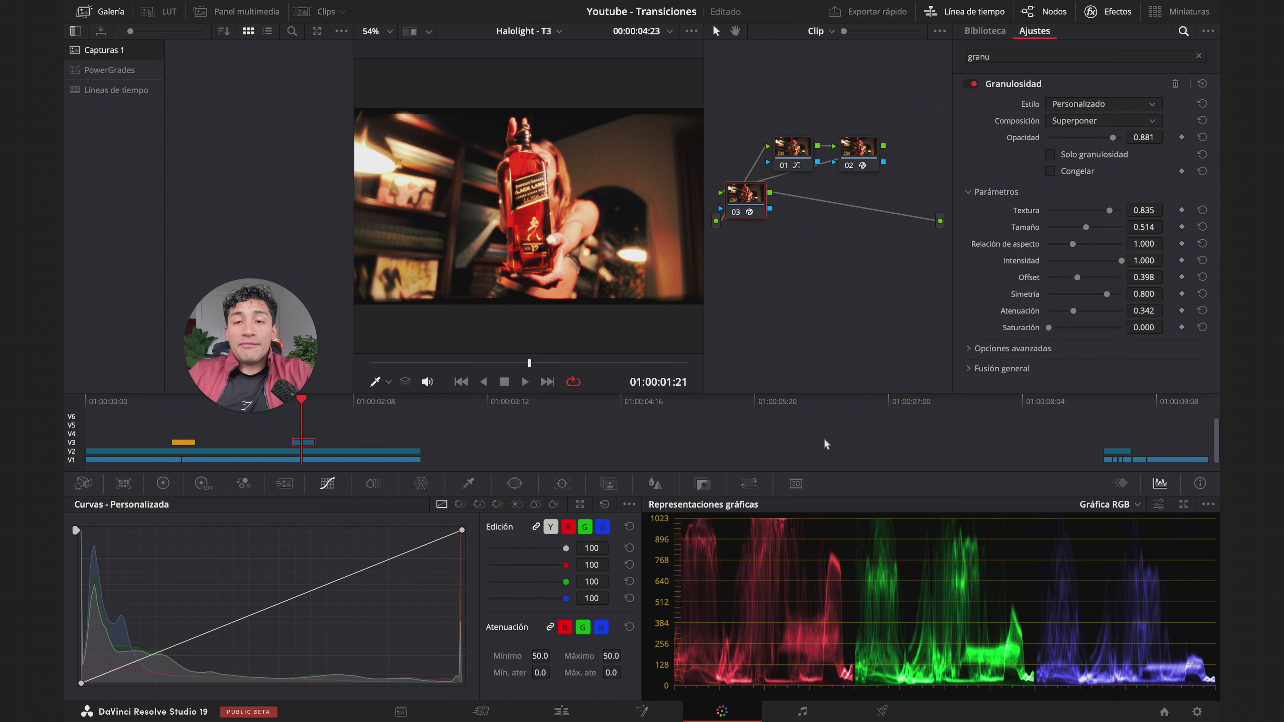
Back on the Edit page, fade the new adjustment clip in up to the cut and fade it out from the cut
{"action": "left_click", "coordinate": [560, 710]}
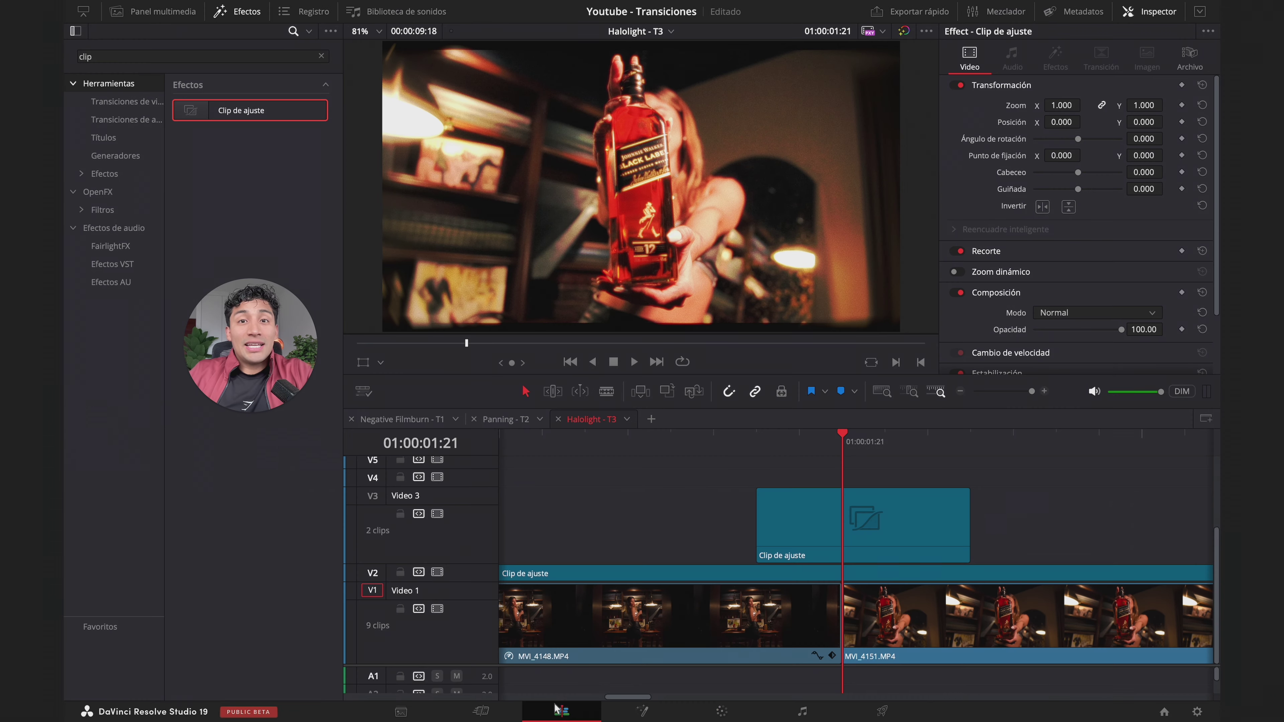
{"action": "left_click", "coordinate": [786, 537]}
{"action": "scroll", "coordinate": [794, 526], "scroll_direction": "right", "scroll_amount": 2}
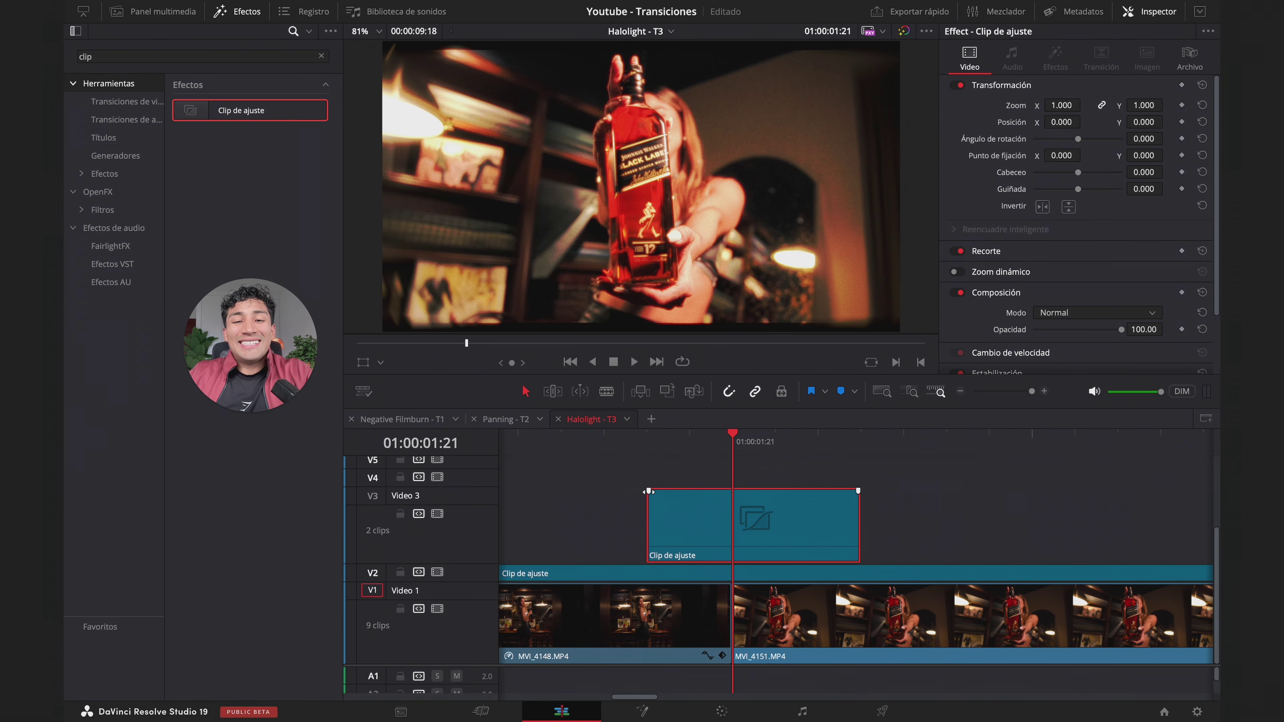
{"action": "left_click_drag", "start_coordinate": [649, 490], "coordinate": [728, 489]}
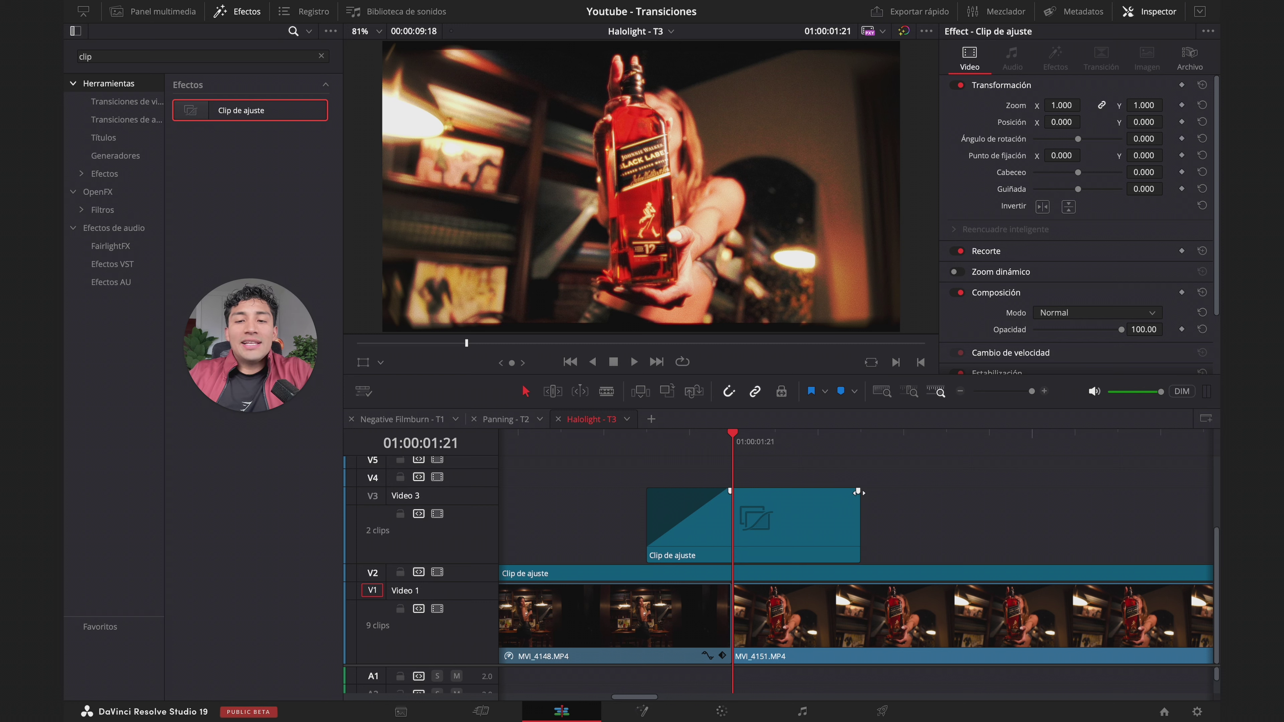
{"action": "left_click_drag", "start_coordinate": [858, 492], "coordinate": [735, 492]}
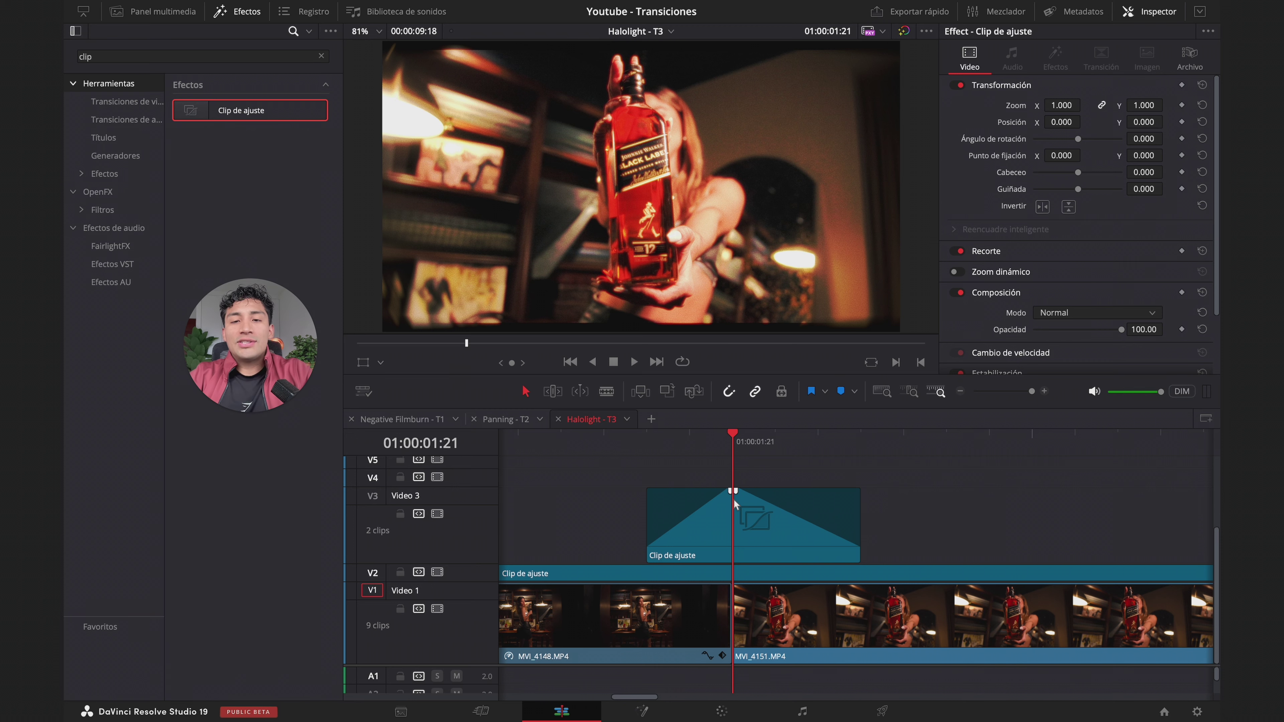
Step between the clip edges and individual frames around the second cut to examine how the faded halo effect builds and recedes
{"action": "key", "text": "Up"}
{"action": "key", "text": "Down"}
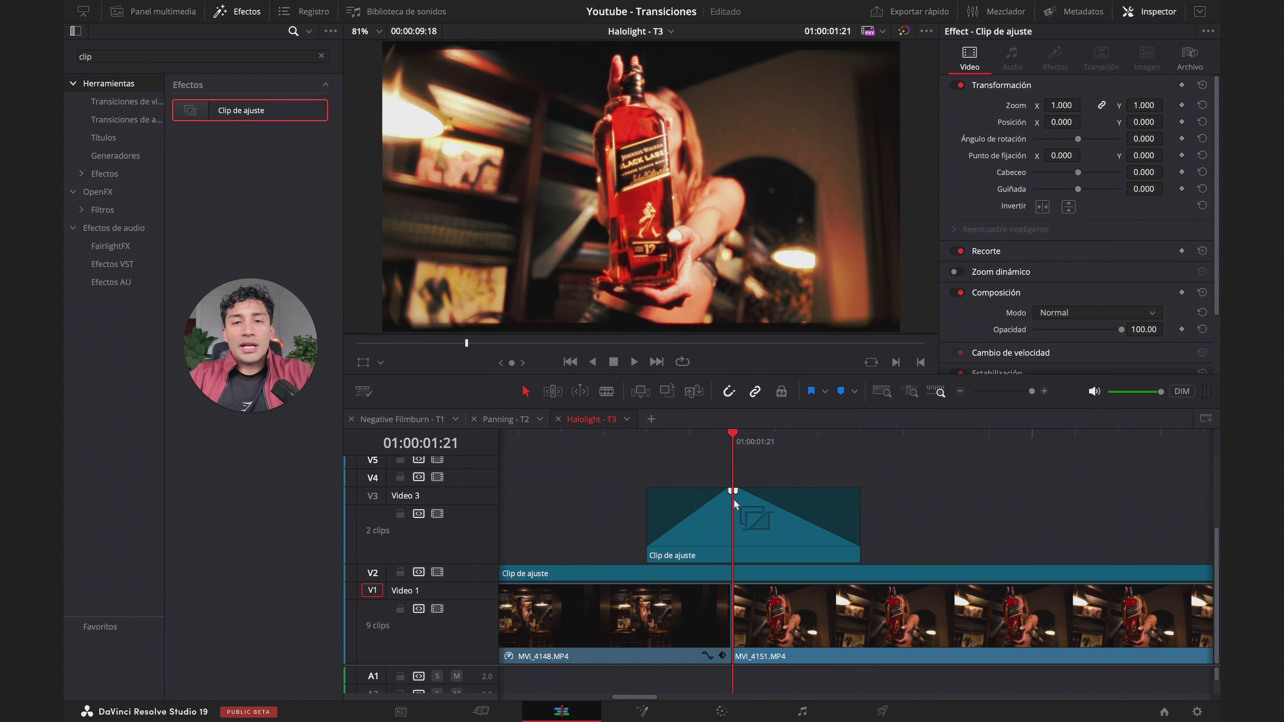
{"action": "key", "text": "Down"}
{"action": "key", "text": "Left"}
{"action": "key", "text": "Left"}
{"action": "key", "text": "Left"}
{"action": "key", "text": "Down"}
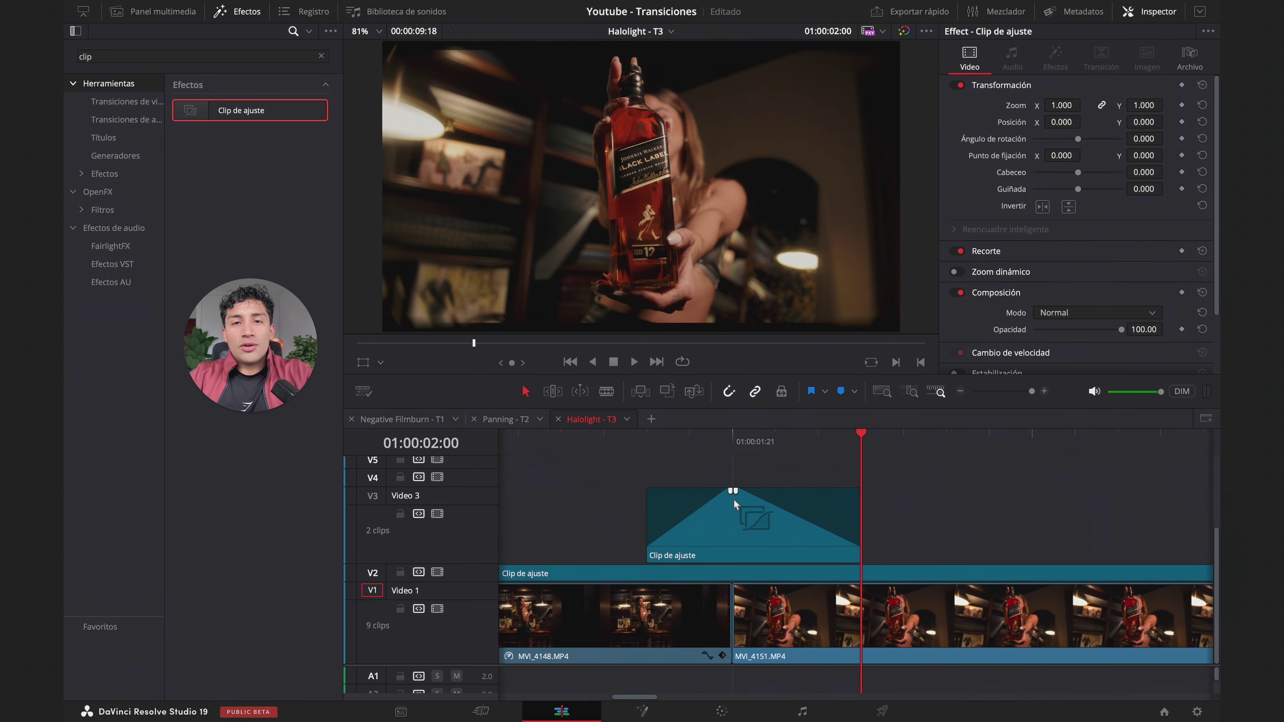
{"action": "key", "text": "Left"}
{"action": "key", "text": "Left"}
{"action": "key", "text": "Left"}
{"action": "key", "text": "Left"}
{"action": "key", "text": "Right"}
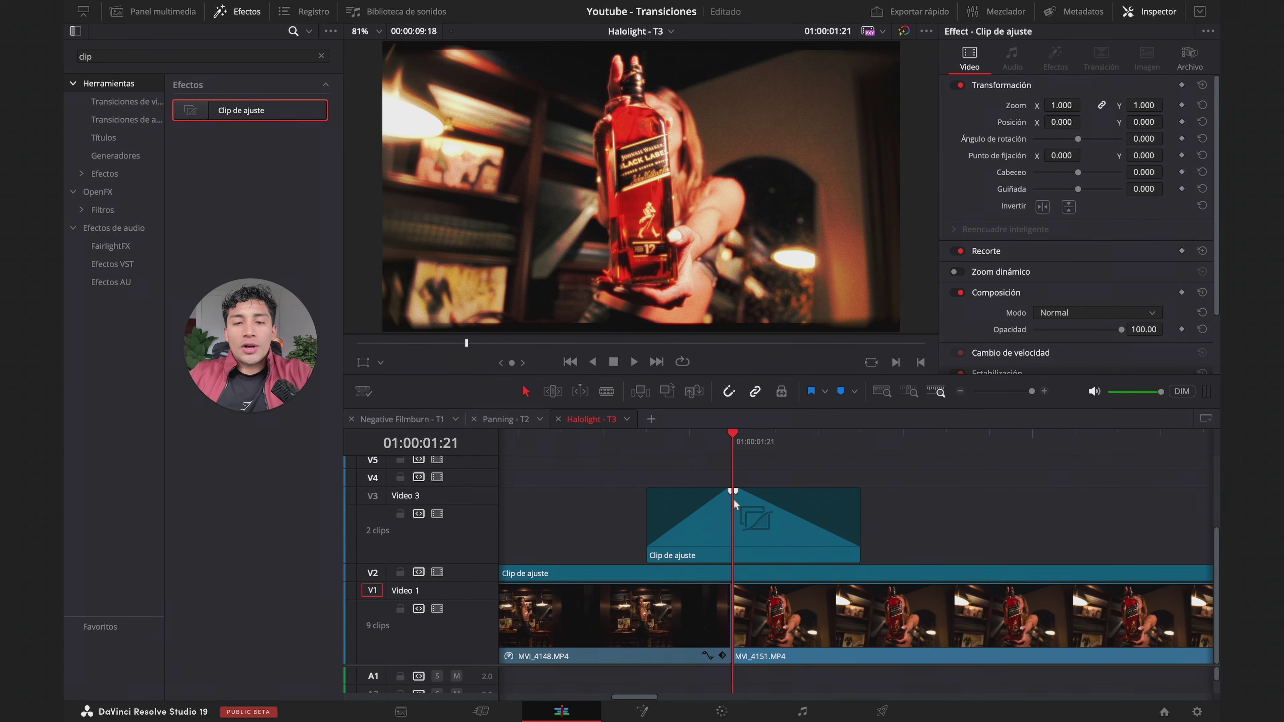
In the second node's Halo effect on the Color page, set Saturación to 1.725, Separación to 0.587 and Saturación de cinta to 1.41
{"action": "left_click", "coordinate": [722, 711]}
{"action": "left_click", "coordinate": [859, 149]}
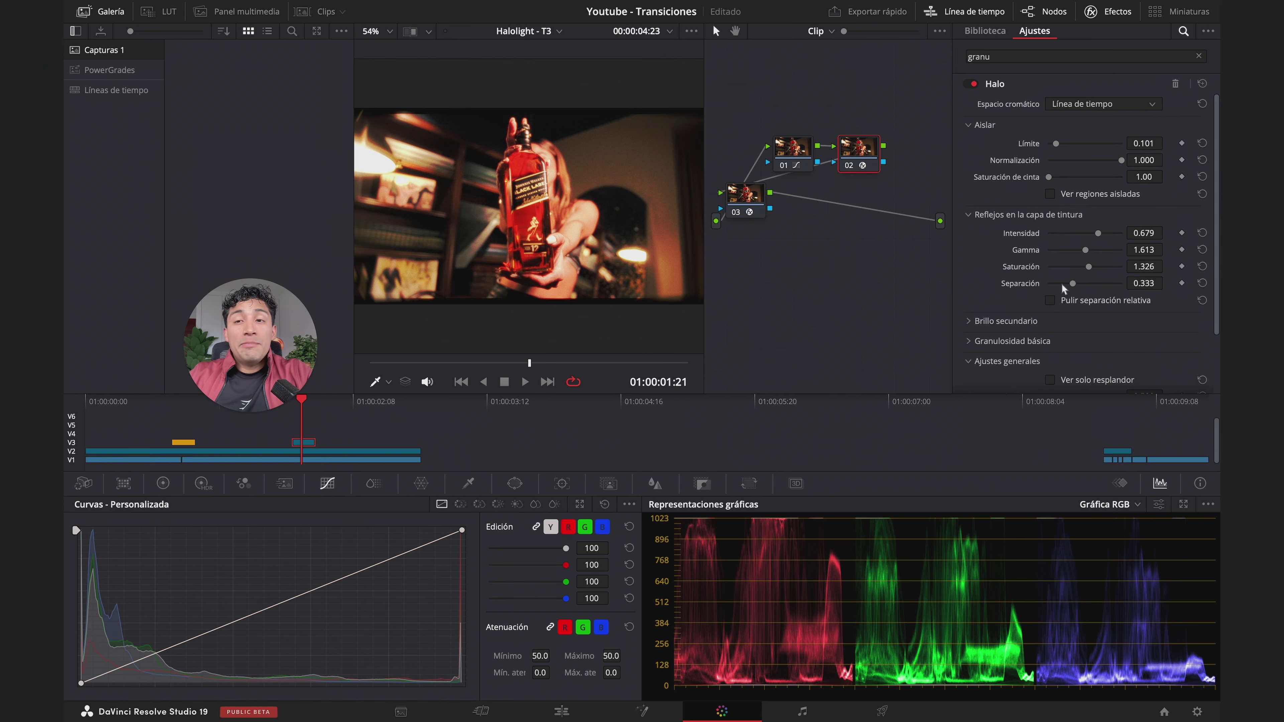
{"action": "left_click_drag", "start_coordinate": [1075, 286], "coordinate": [1085, 284]}
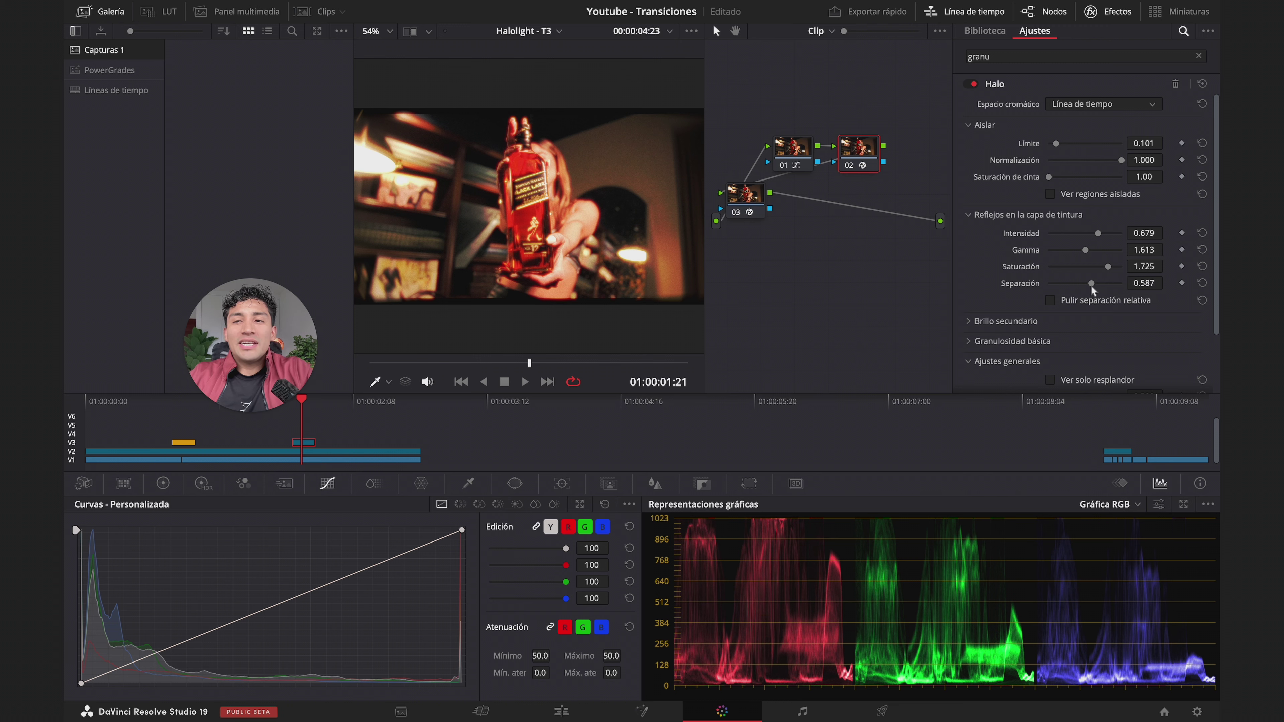
{"action": "left_click_drag", "start_coordinate": [1054, 178], "coordinate": [1052, 178]}
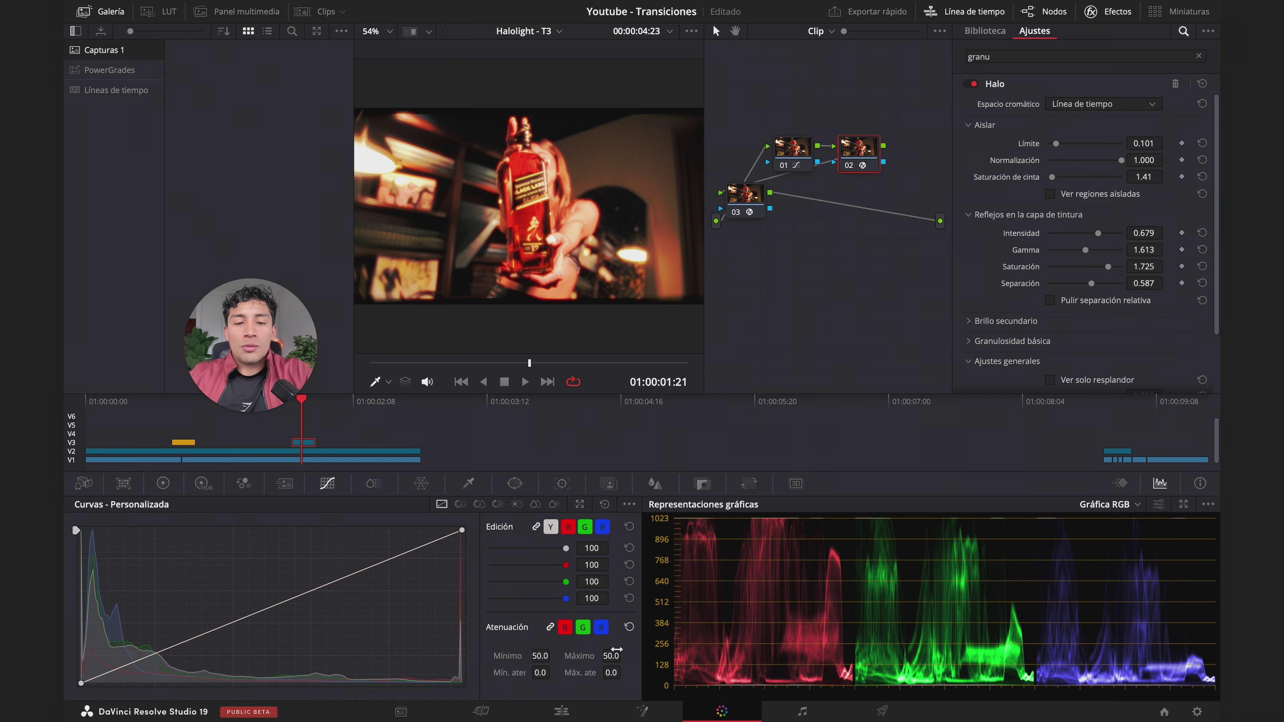
Return to the Edit page and play back the Halolight - T3 timeline to review the adjusted halo transitions
{"action": "left_click", "coordinate": [561, 712]}
{"action": "left_click", "coordinate": [594, 449]}
{"action": "key", "text": "space"}
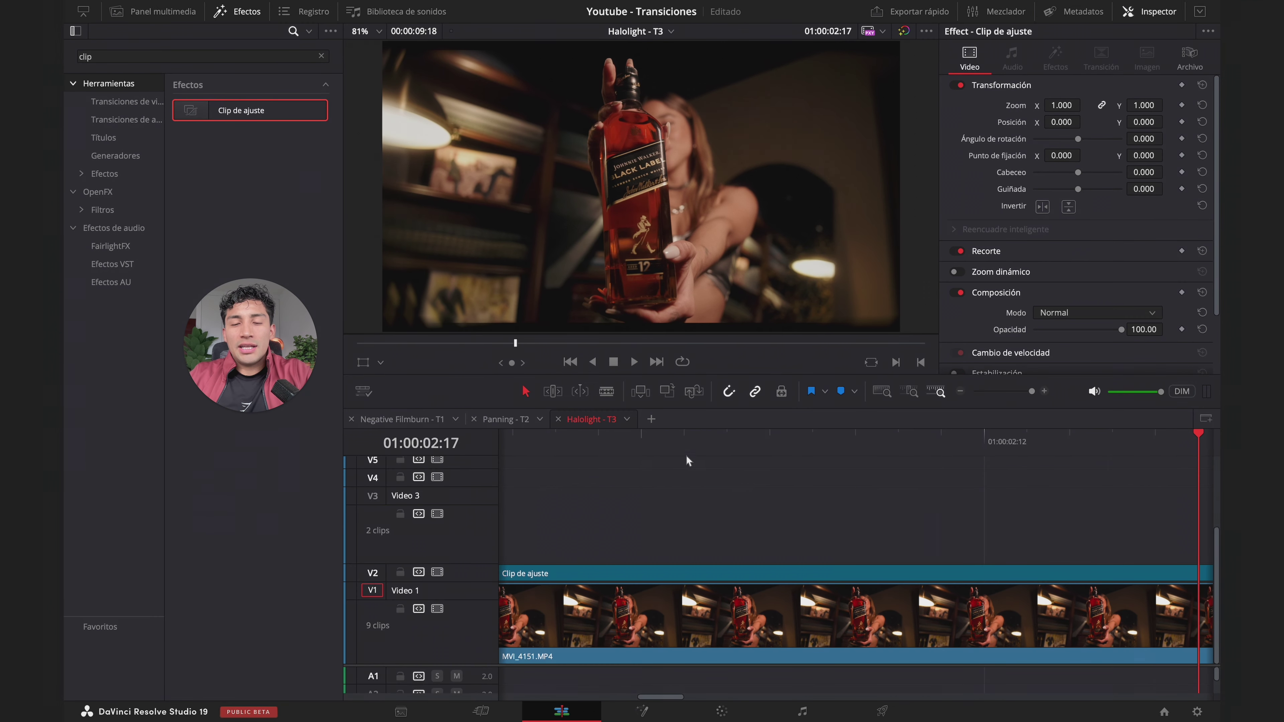
{"action": "left_click", "coordinate": [965, 392]}
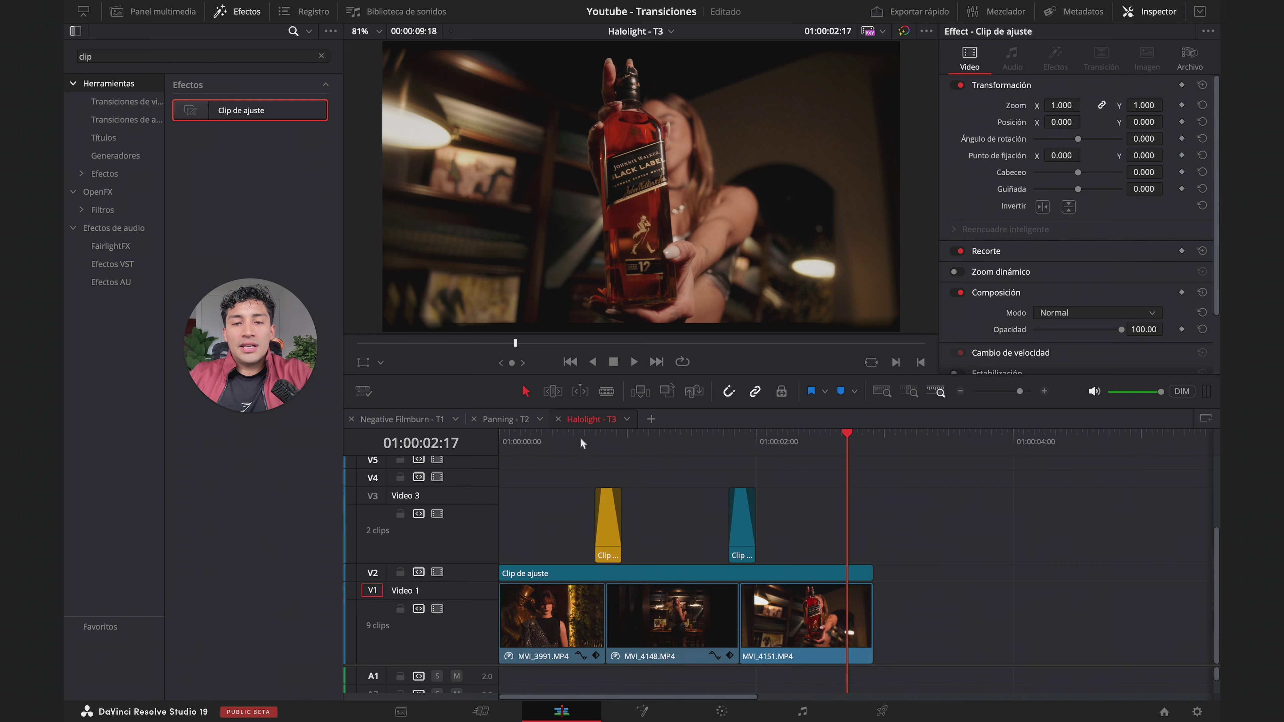
{"action": "left_click", "coordinate": [557, 449]}
{"action": "key", "text": "space"}
{"action": "key", "text": "space"}
Find the Desenfoque direccional effect by searching for "desen" and apply it to the adjustment clip over the second cut
{"action": "left_click", "coordinate": [1046, 391]}
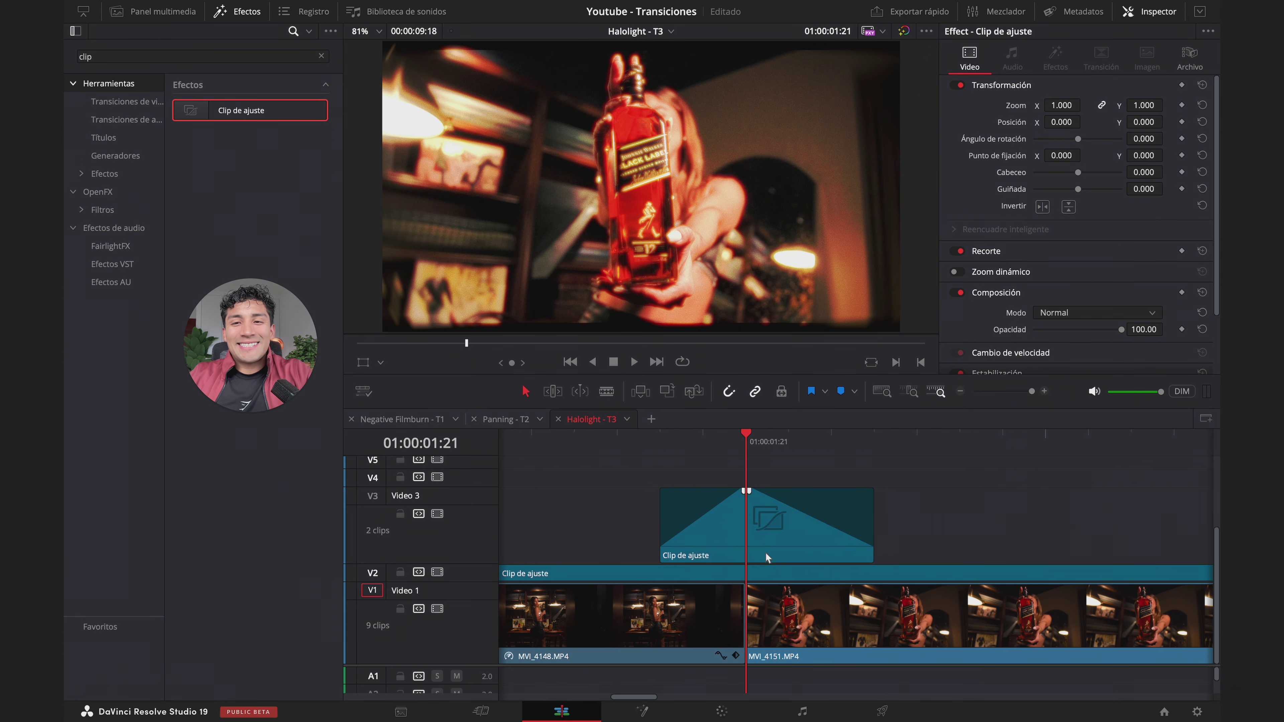
{"action": "left_click", "coordinate": [765, 551]}
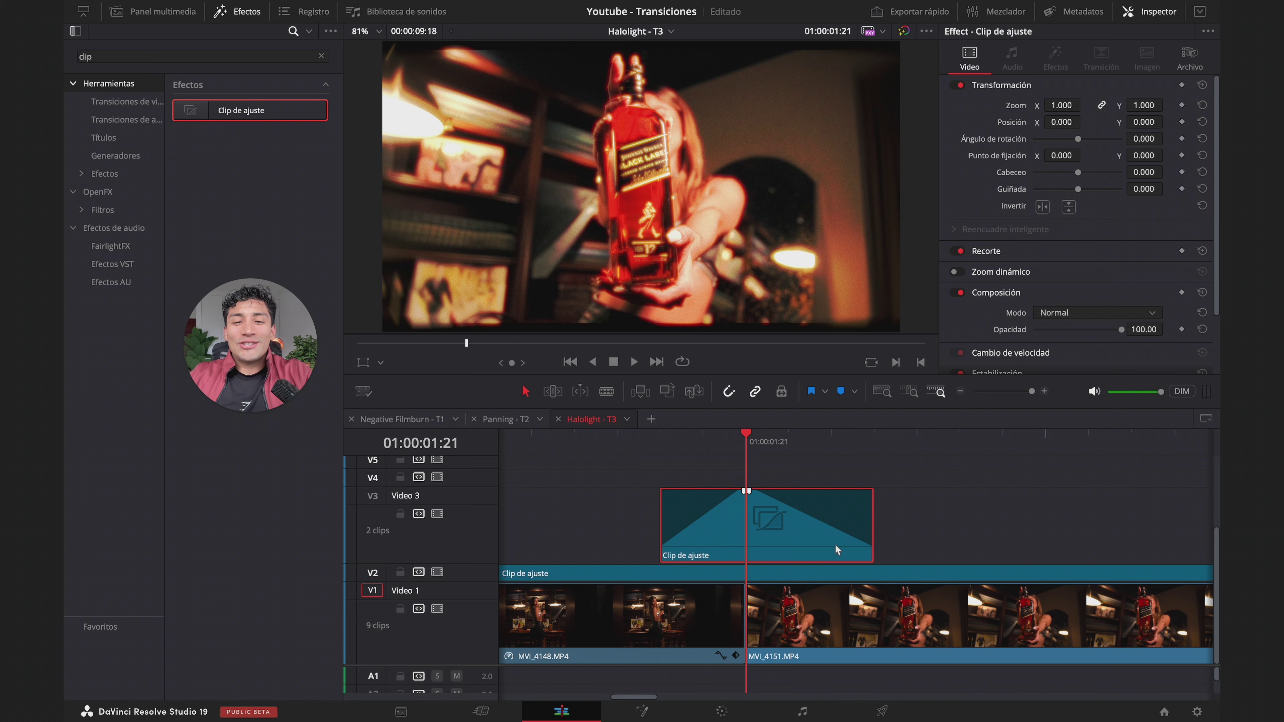
{"action": "left_click", "coordinate": [321, 56]}
{"action": "type", "text": "desen"}
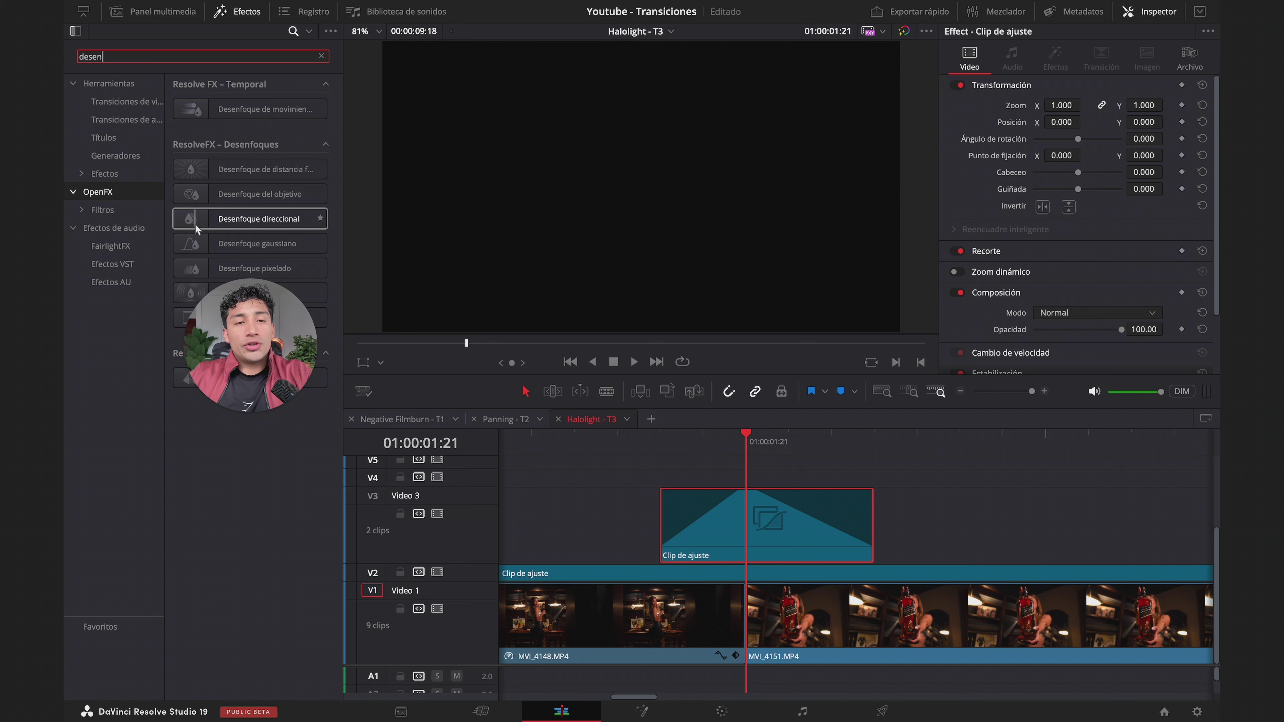
{"action": "left_click_drag", "start_coordinate": [195, 221], "coordinate": [736, 524]}
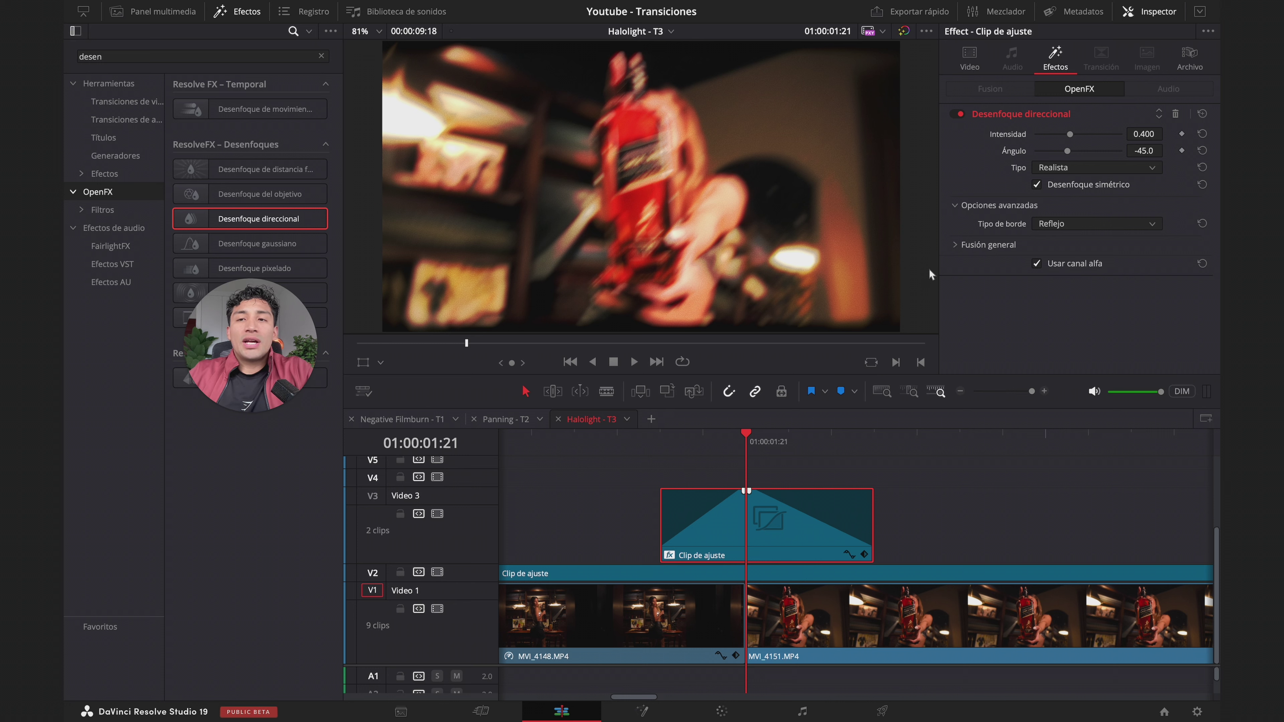
Set the directional blur's Ángulo to -90.7 and its Intensidad to 0.356
{"action": "left_click_drag", "start_coordinate": [1070, 135], "coordinate": [1176, 132]}
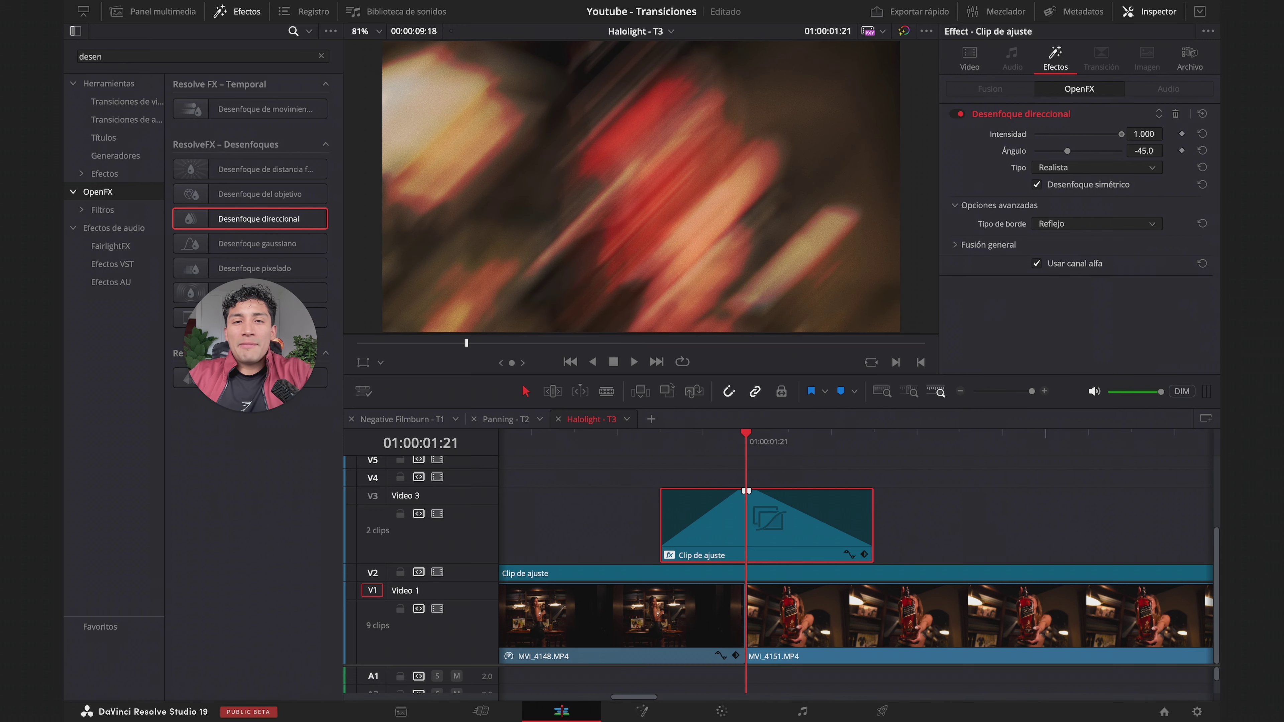
{"action": "left_click_drag", "start_coordinate": [1071, 150], "coordinate": [1057, 158]}
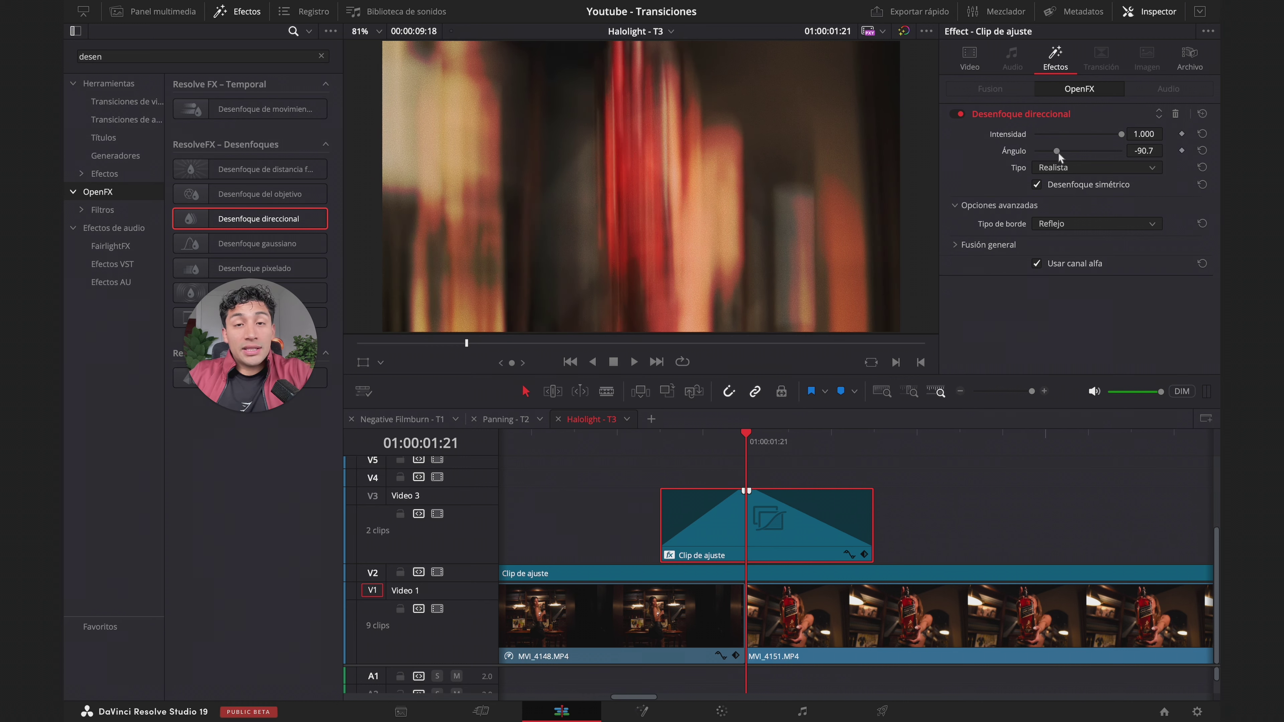
{"action": "left_click_drag", "start_coordinate": [1110, 133], "coordinate": [1065, 136]}
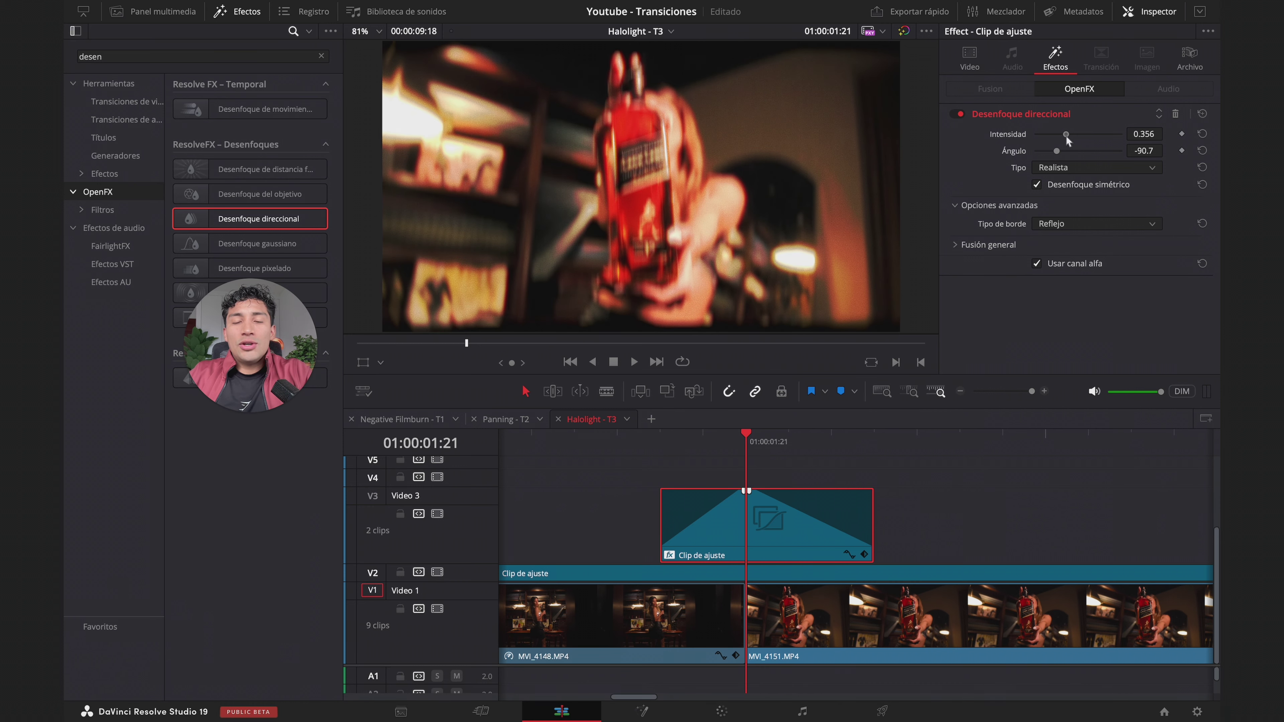
Play back the second cut to review the halo transition with directional blur, and return the playhead to just before the adjustment clip
{"action": "left_click", "coordinate": [961, 391]}
{"action": "key", "text": "space"}
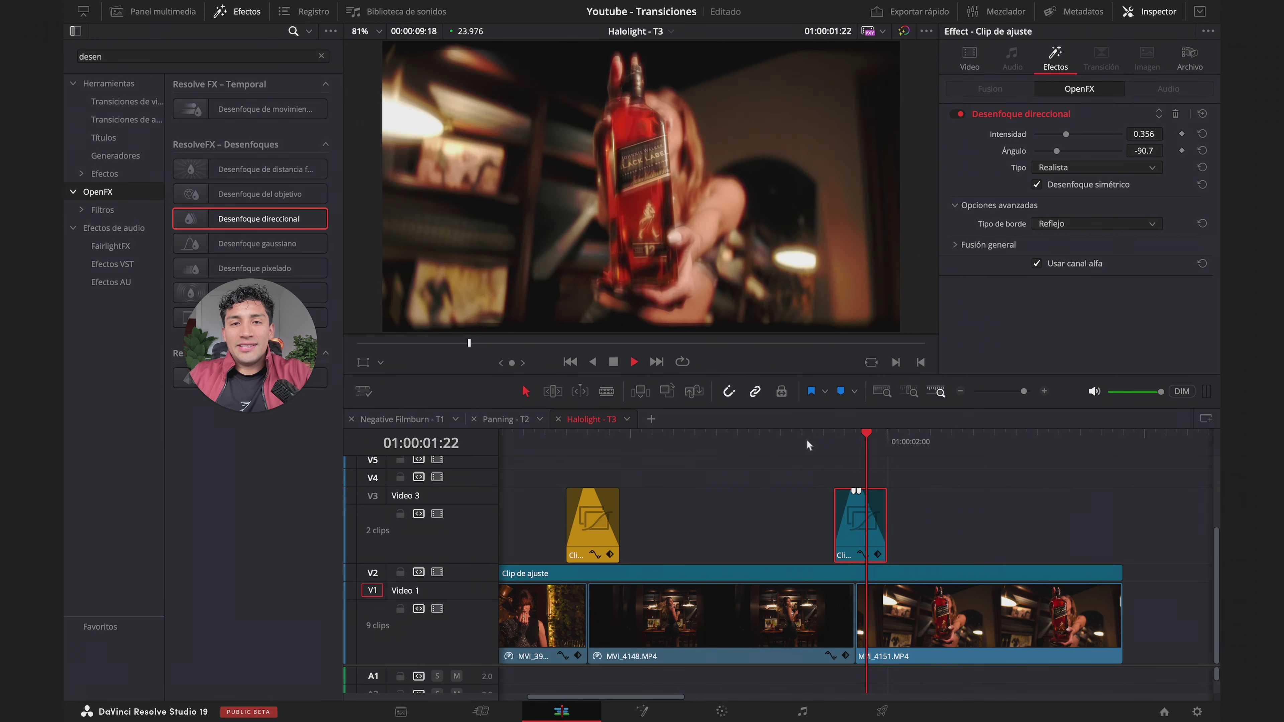
{"action": "left_click", "coordinate": [823, 440]}
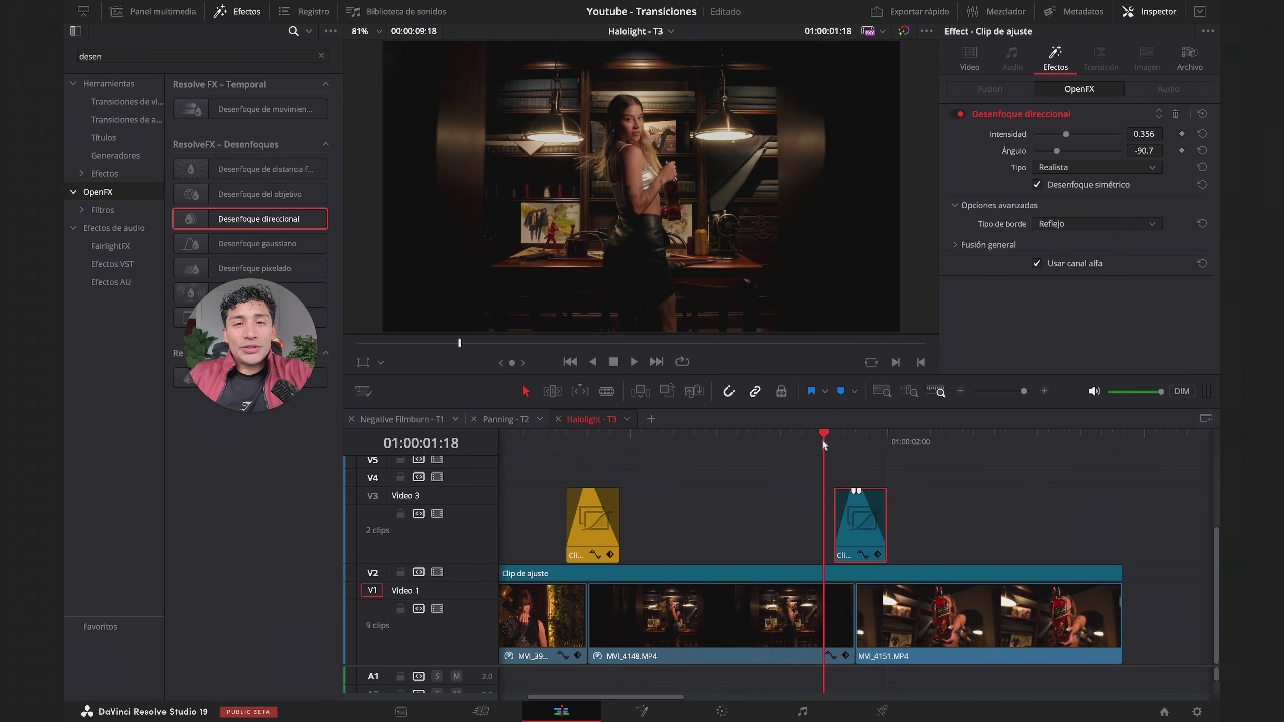